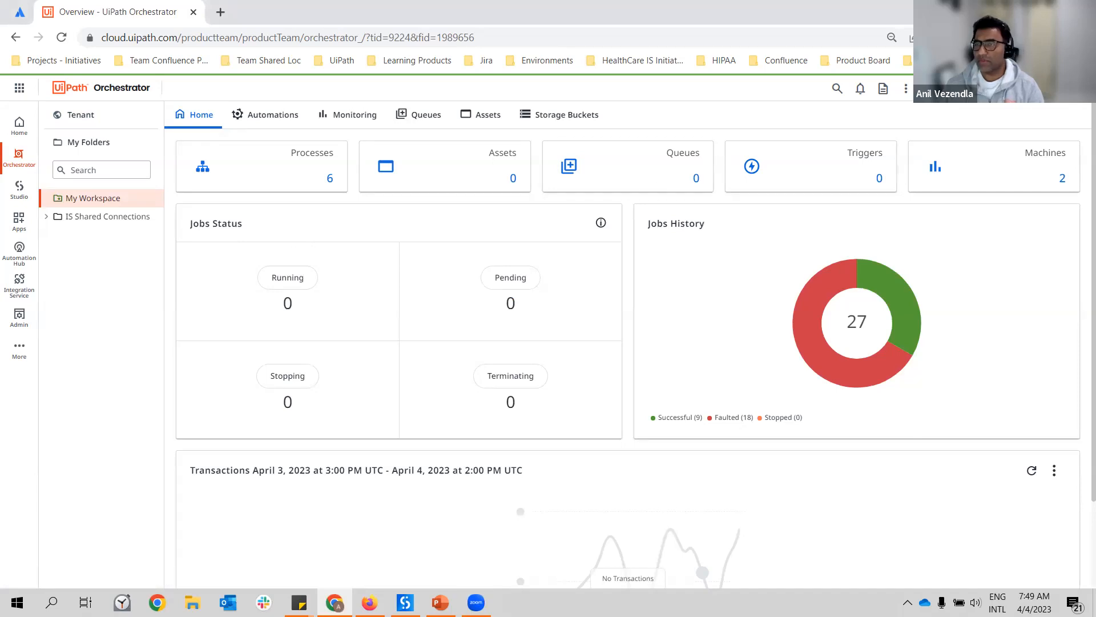
# Check which account is signed in to Orchestrator.
pyautogui.click(1060, 92)
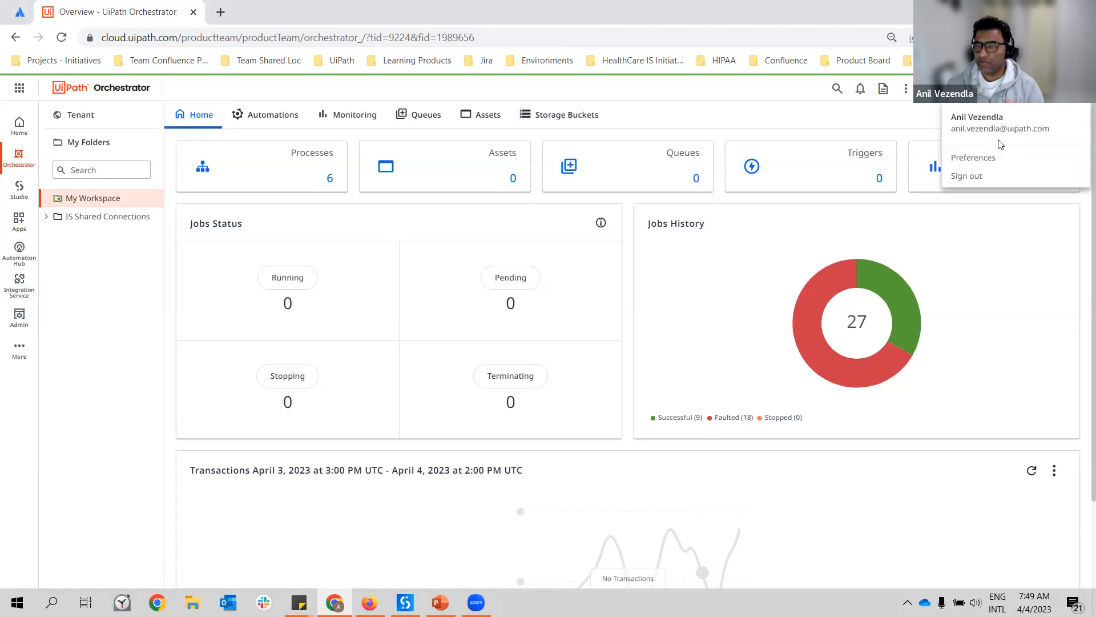
pyautogui.click(904, 121)
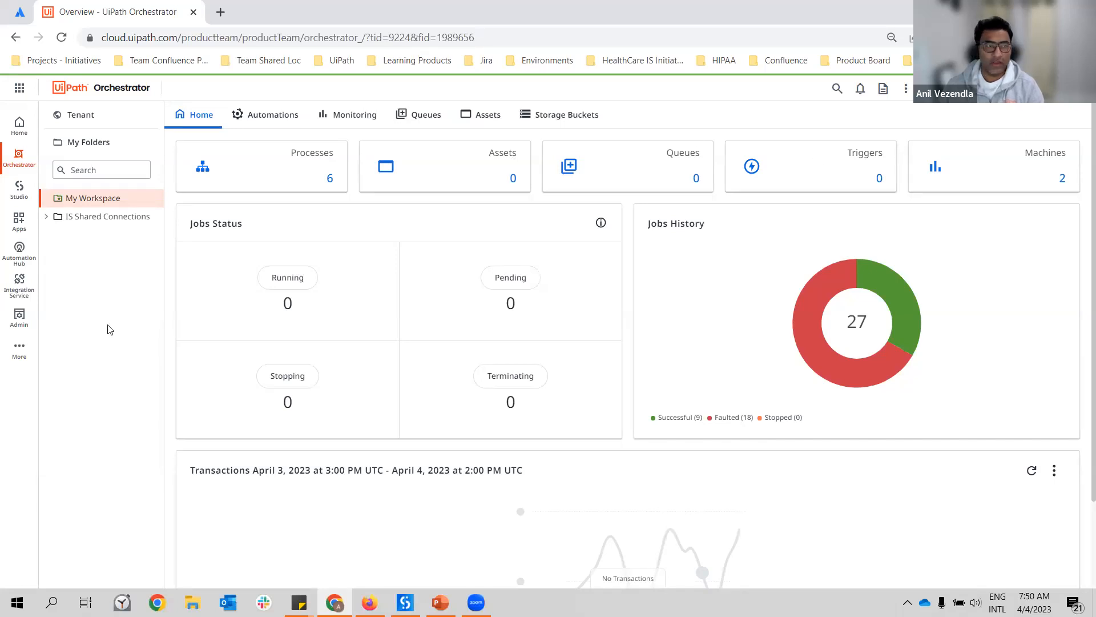
# Open the tenant's folder management and expand IS Shared Connections in the navigation tree.
pyautogui.click(104, 127)
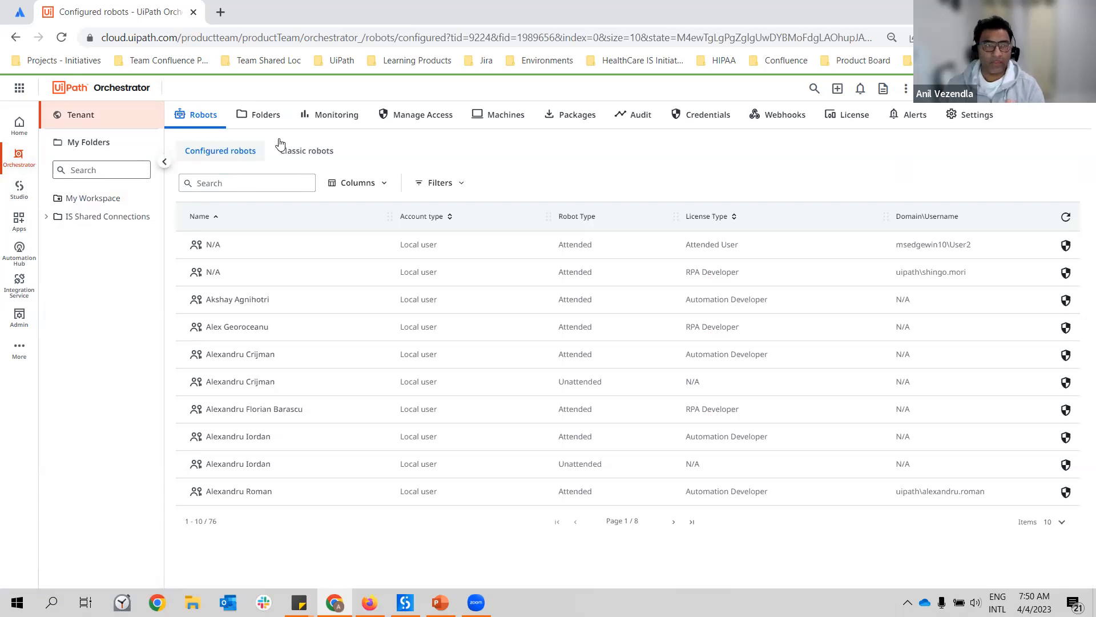
pyautogui.click(275, 122)
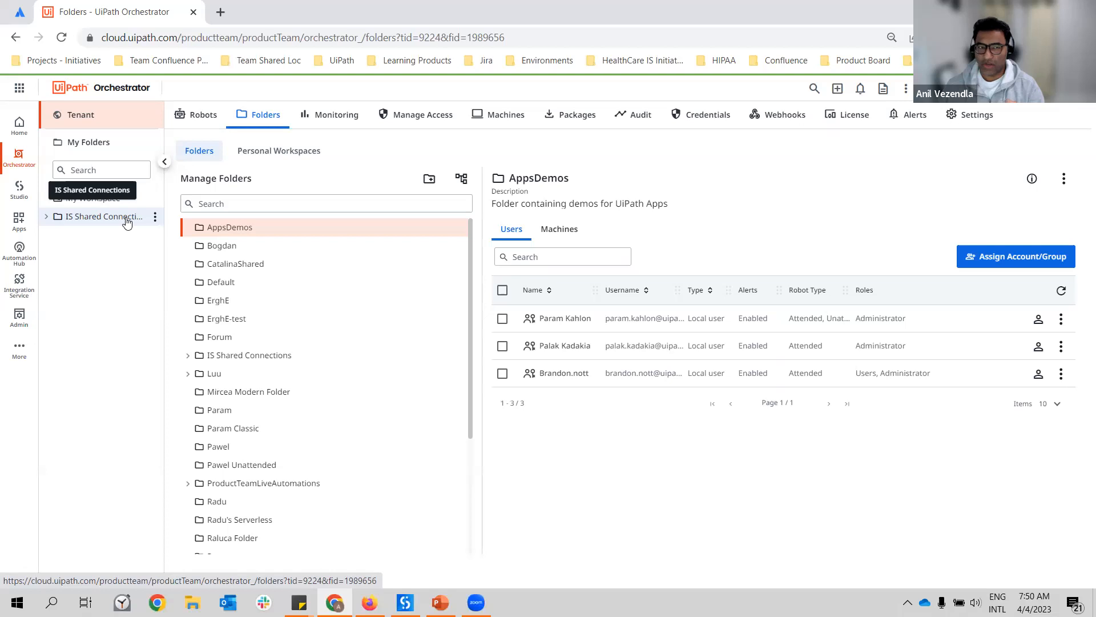
pyautogui.click(44, 216)
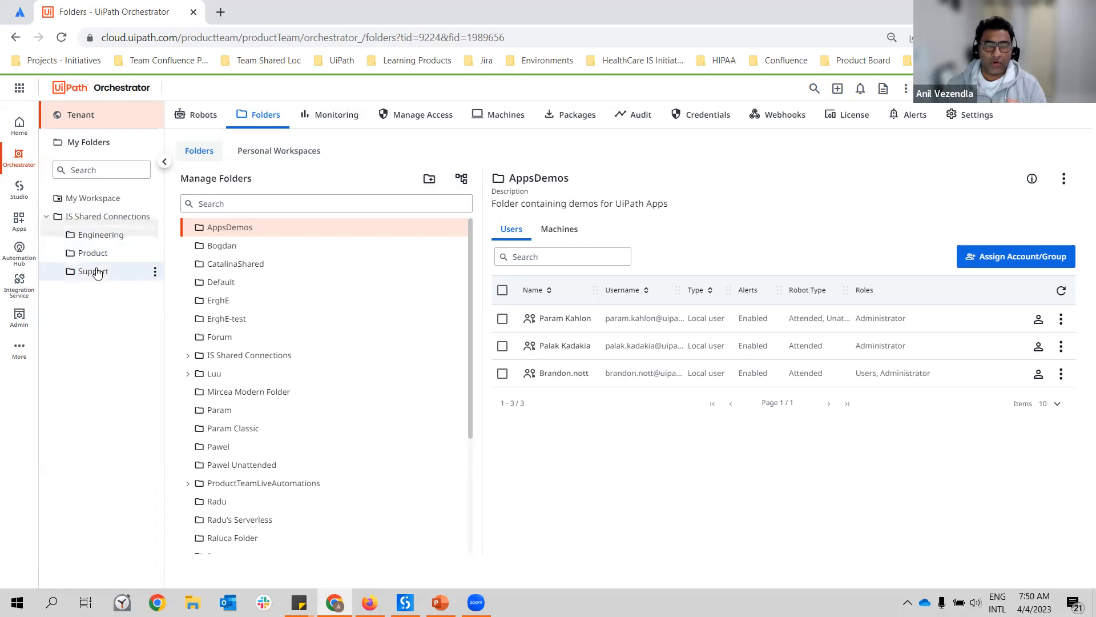
# Search the managed folders for "product" and open the IS Shared Connections/Product folder.
pyautogui.click(242, 200)
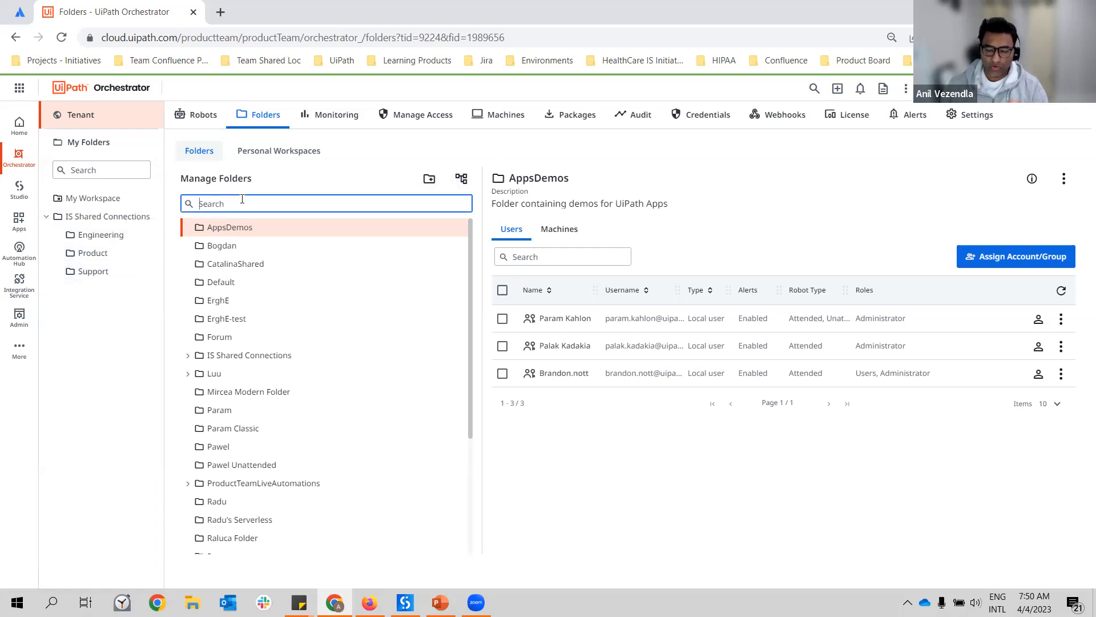
pyautogui.write('product')
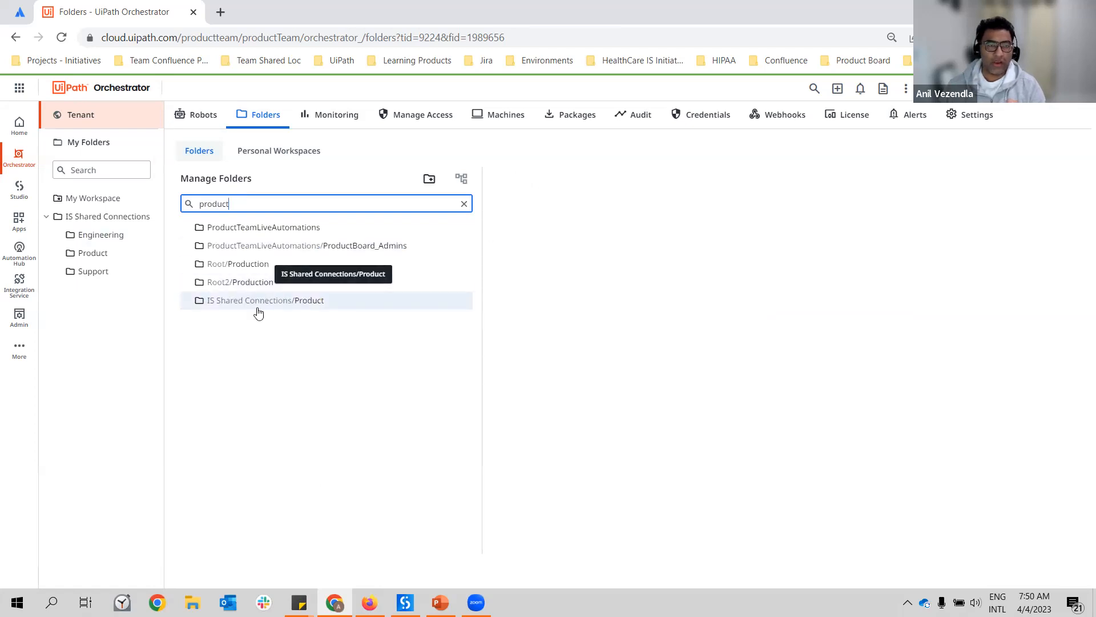
pyautogui.click(295, 304)
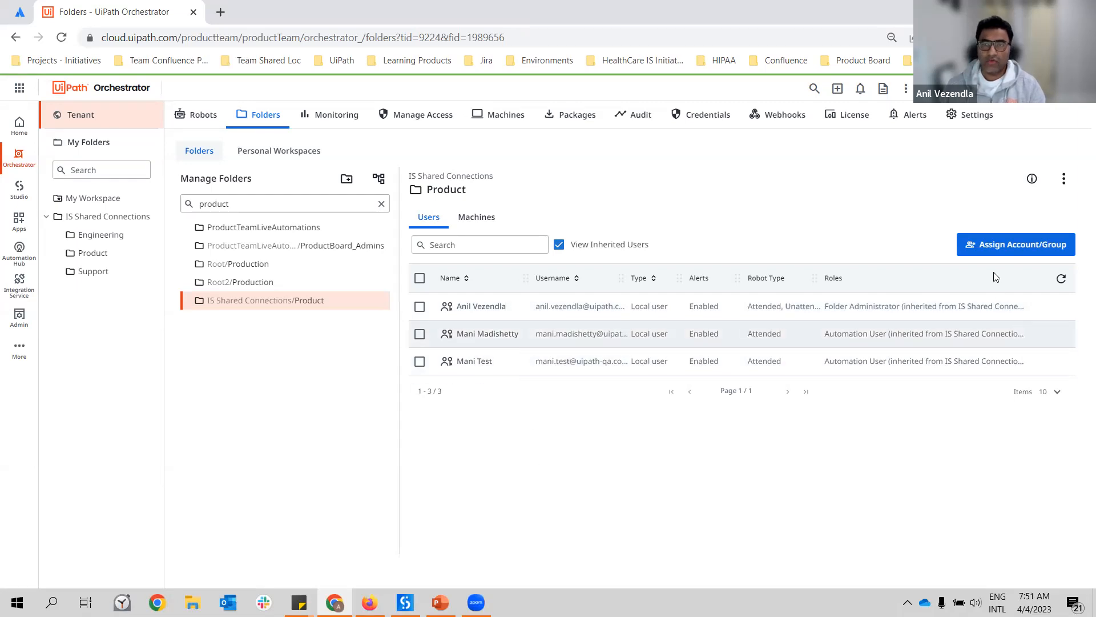
# Start an account assignment for the Product folder and choose the second user's Gmail account.
pyautogui.click(997, 248)
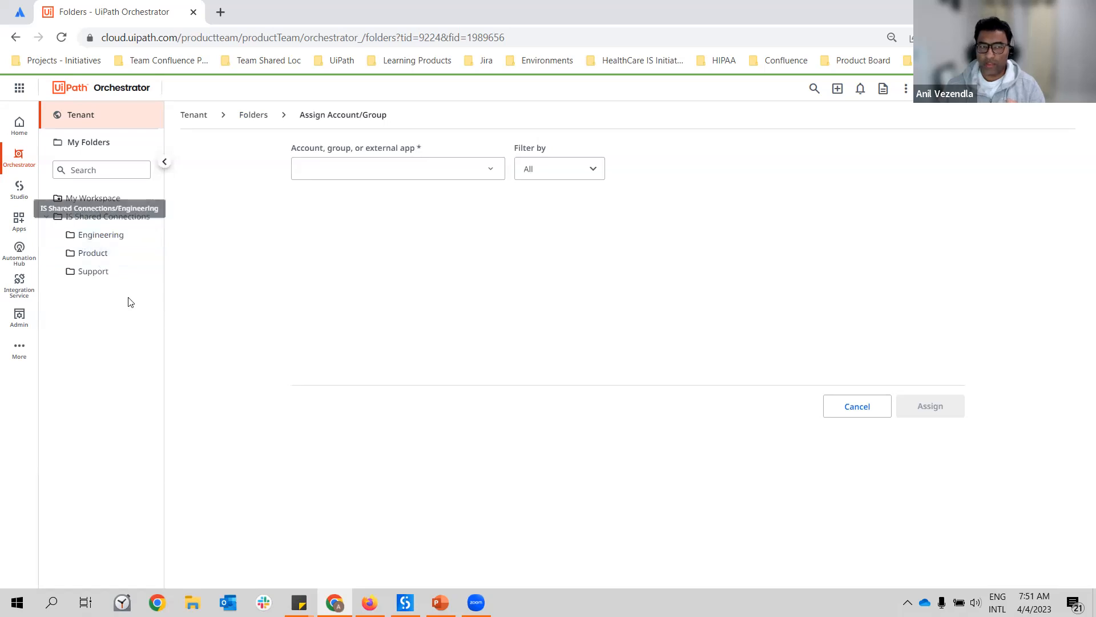
pyautogui.click(340, 165)
pyautogui.write('anil')
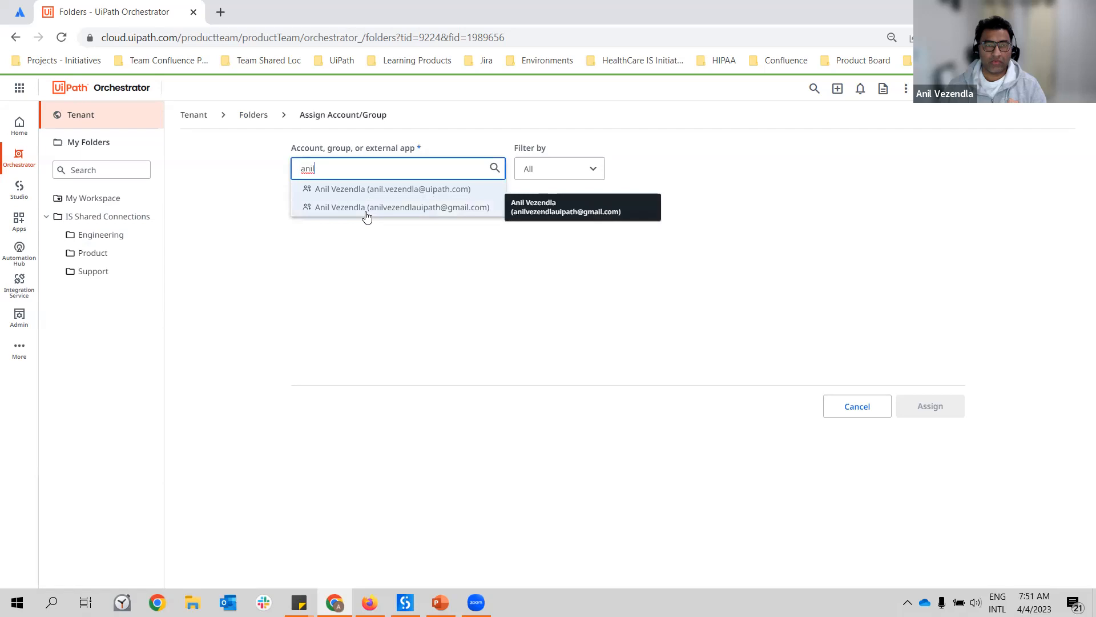
pyautogui.click(367, 210)
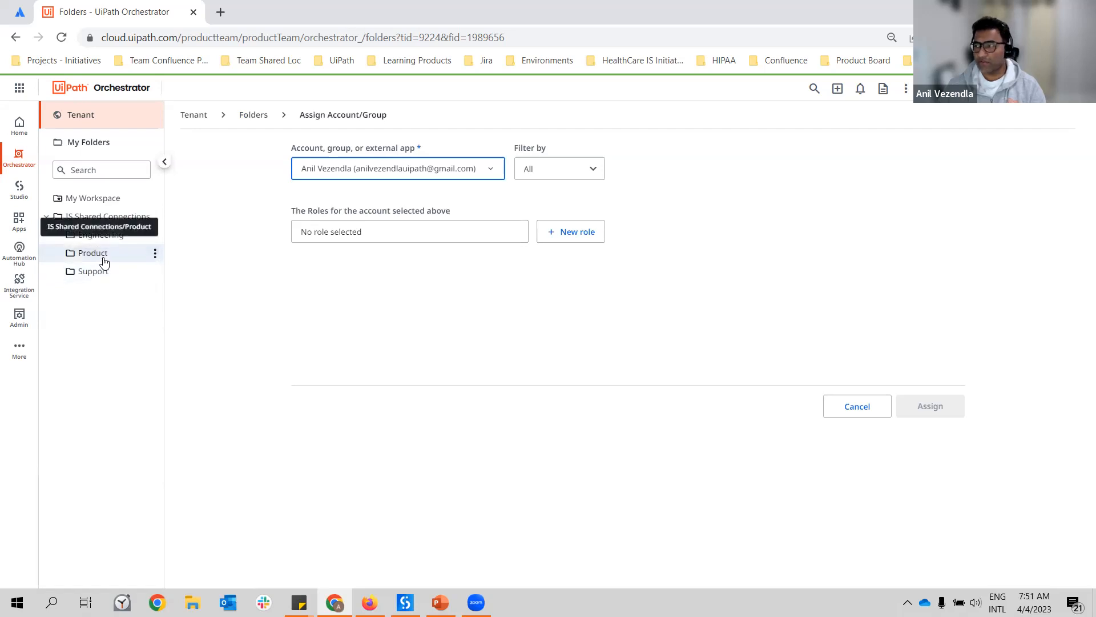
# Give the selected account the Administrator, Robot and Users roles and assign it to the Product folder.
pyautogui.click(409, 232)
pyautogui.scroll(-3, 404, 302)
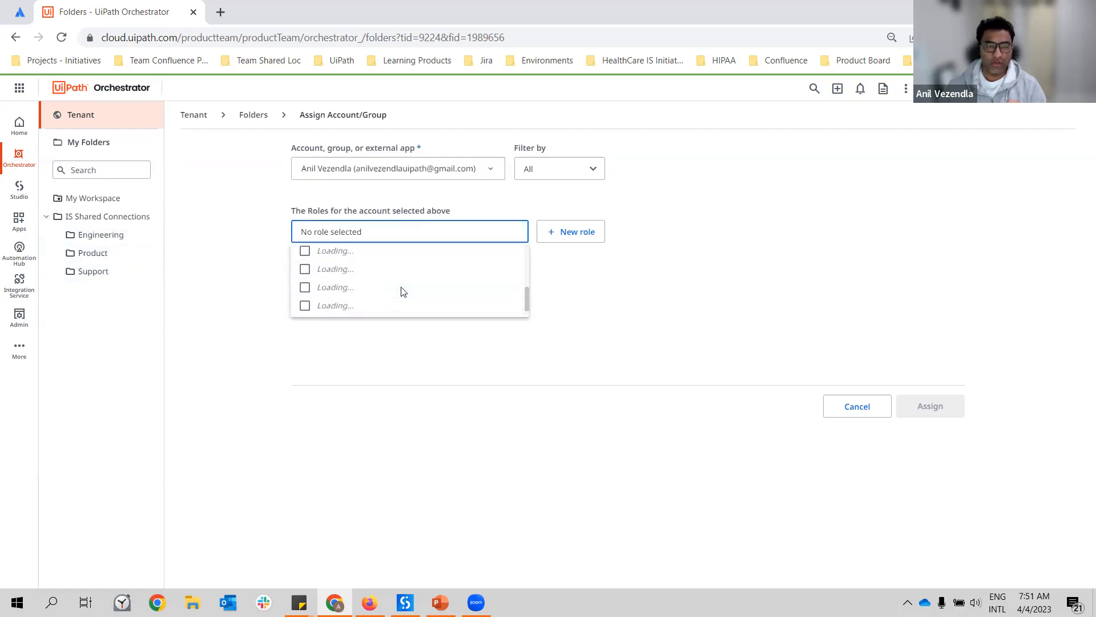
pyautogui.click(305, 269)
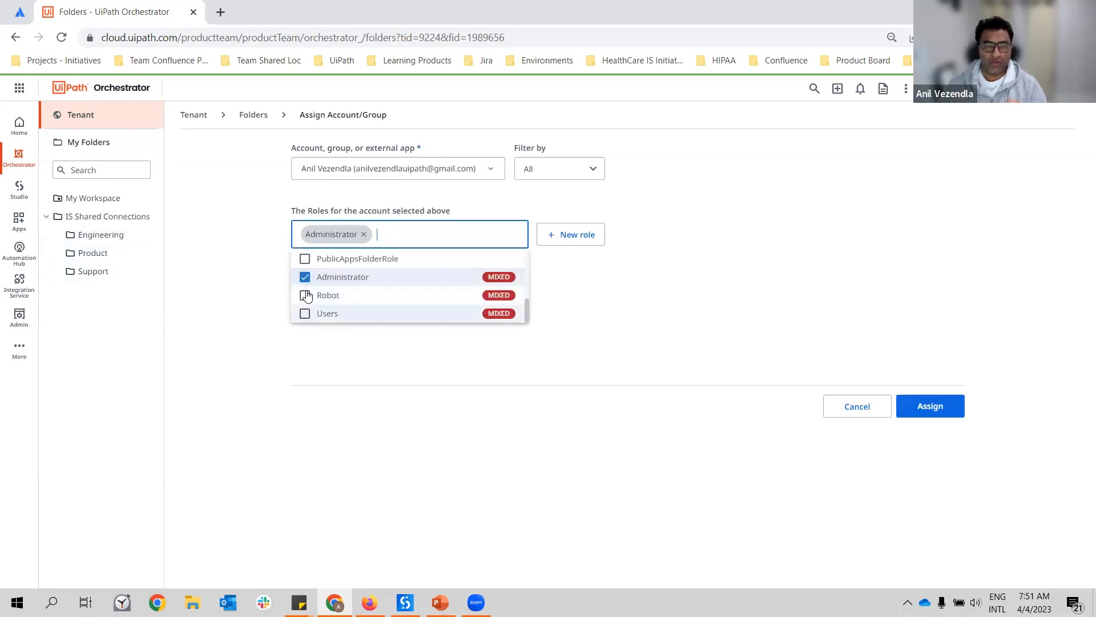
pyautogui.click(306, 295)
pyautogui.click(309, 314)
pyautogui.click(656, 328)
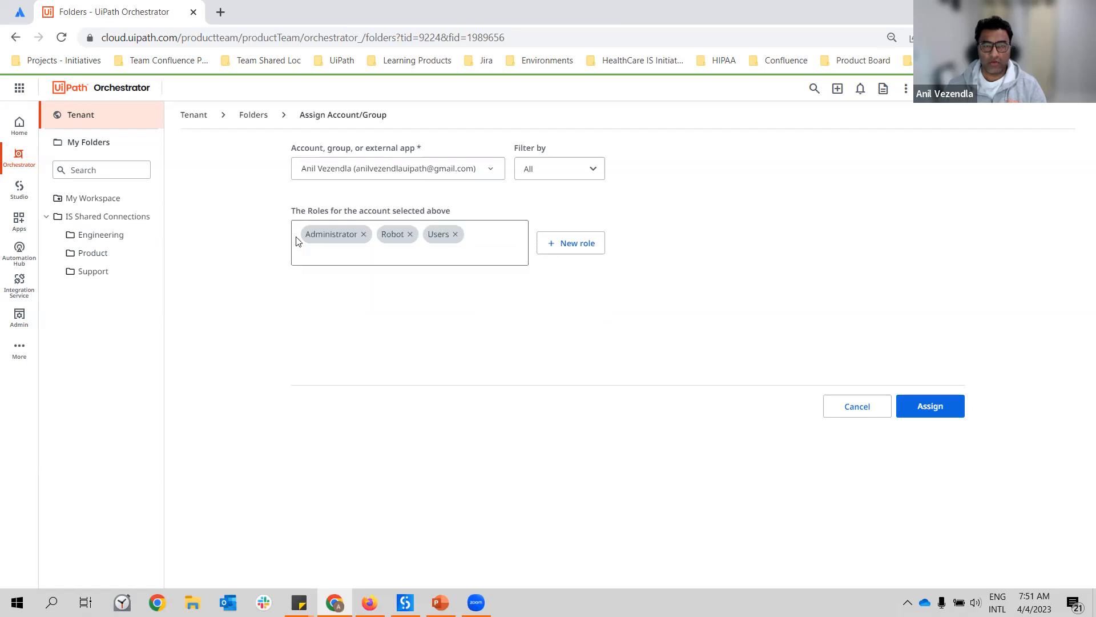
pyautogui.click(943, 406)
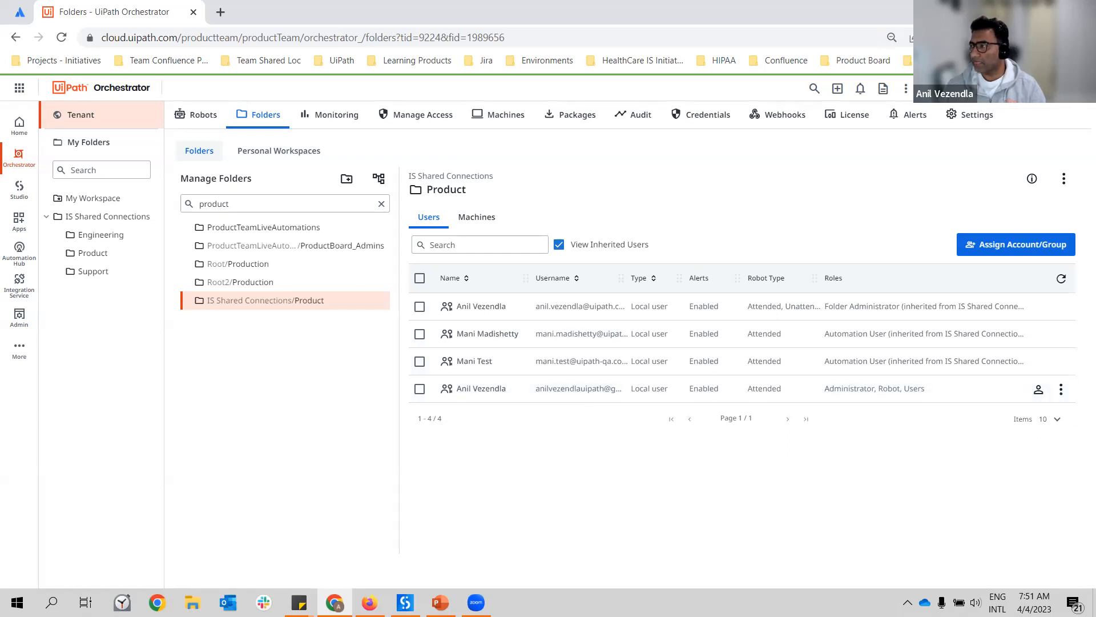
# Switch to the maximized Firefox window, reload Integration Service as the assigned user and expand the IS Shared Connections folder.
pyautogui.click(370, 602)
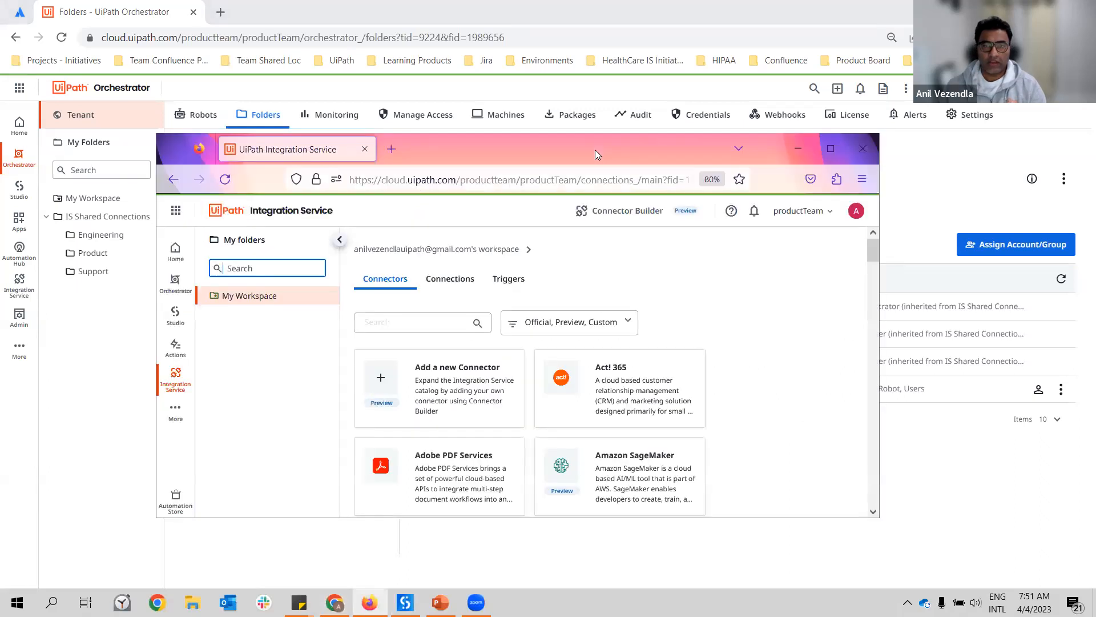
pyautogui.doubleClick(595, 150)
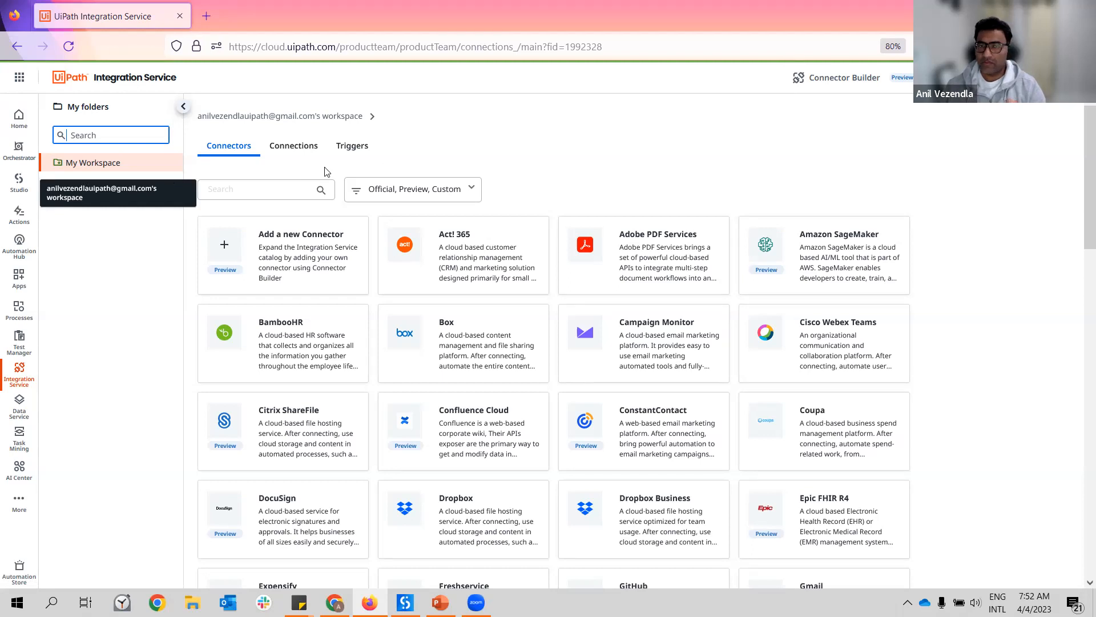
pyautogui.click(674, 41)
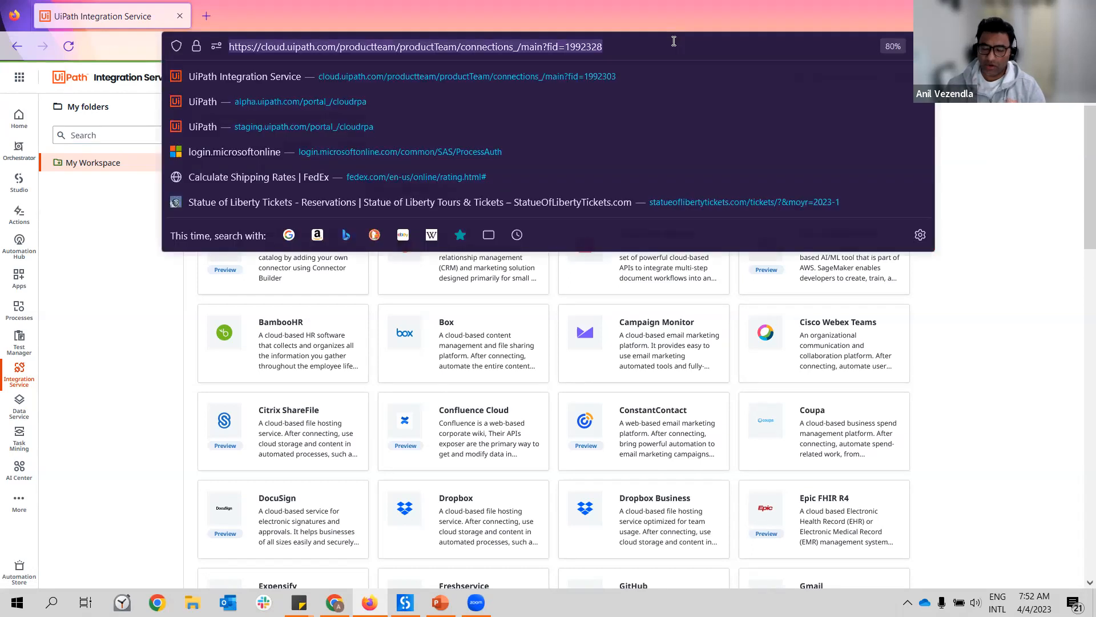
pyautogui.press('Return')
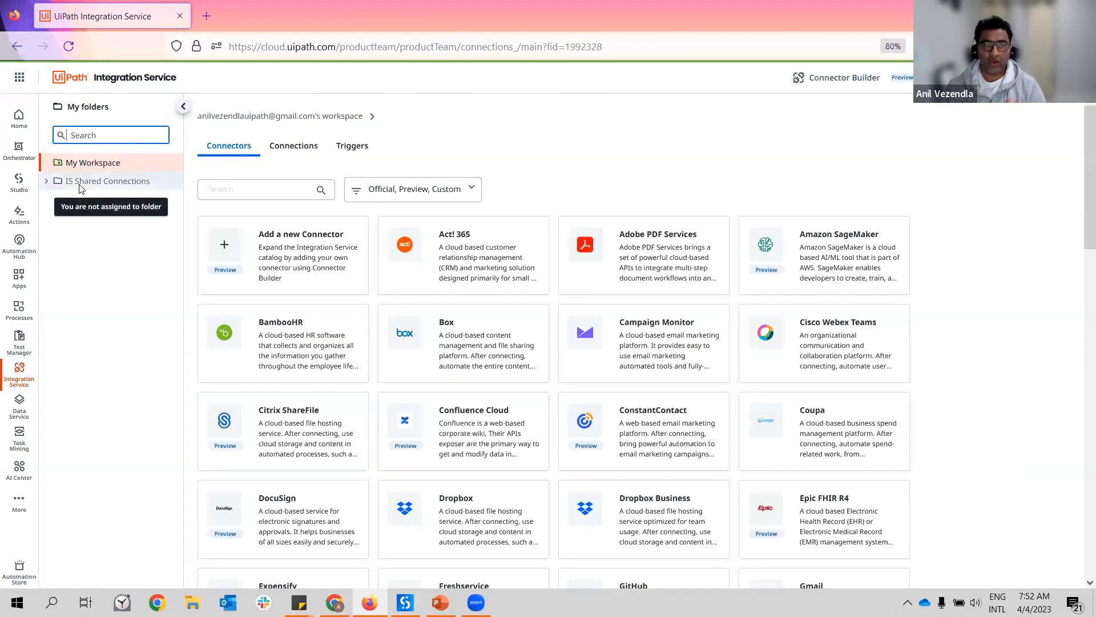
pyautogui.click(46, 181)
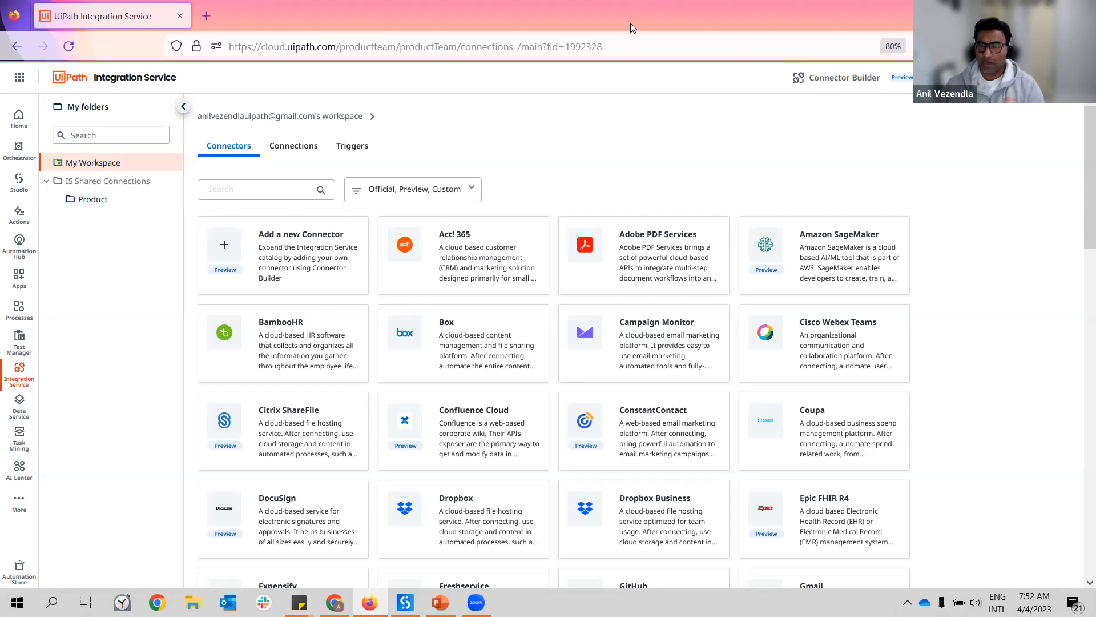
# Return to Orchestrator in Chrome, search the folders for "support" and view the users of IS Shared Connections/Support.
pyautogui.hotkey('alt', 'Tab')
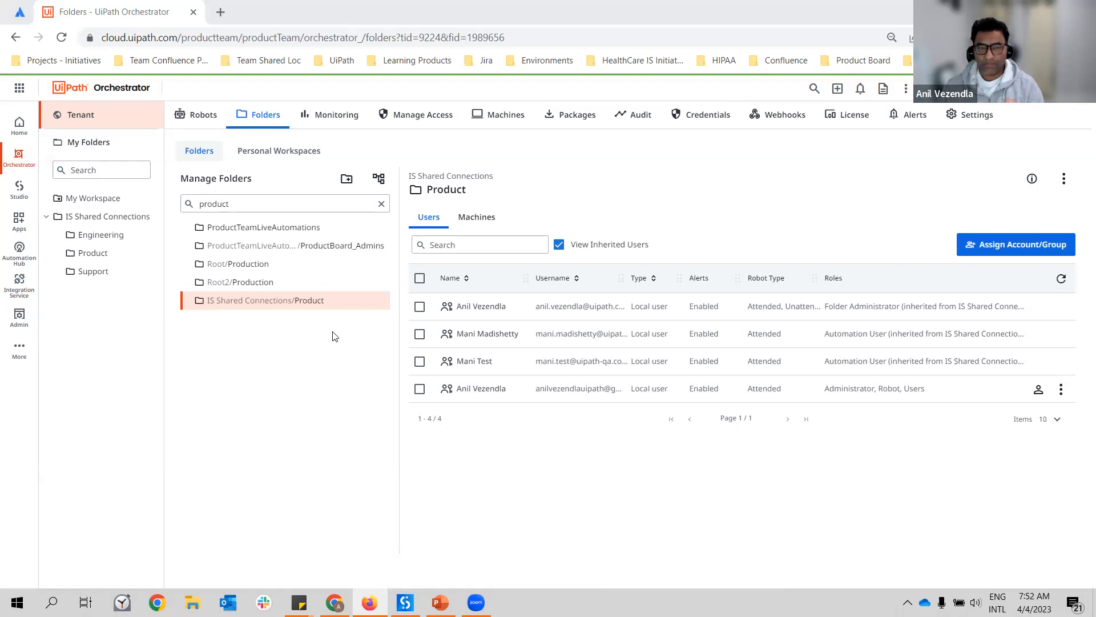
pyautogui.doubleClick(233, 205)
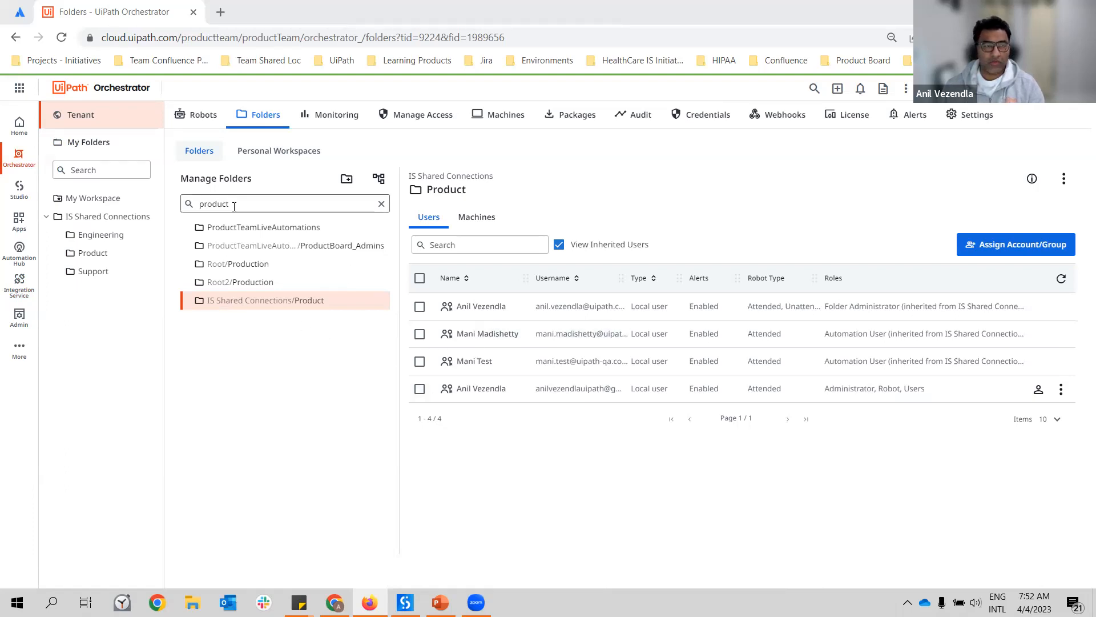
pyautogui.write('support')
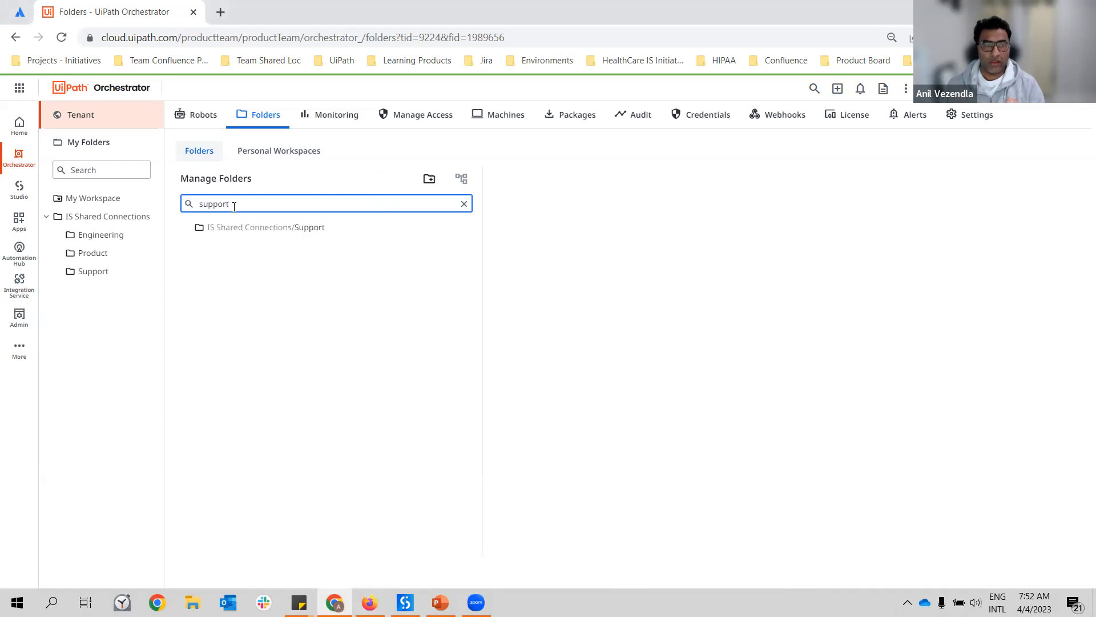
pyautogui.click(269, 231)
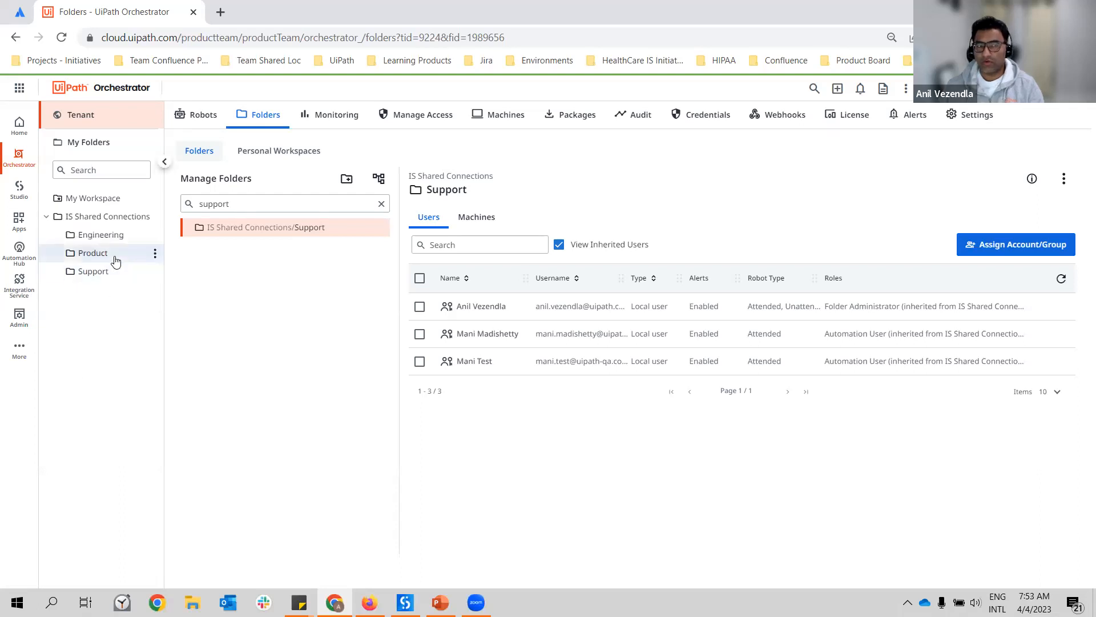
# Review the permissions offered for a new folder role under the tenant's access management, and leave without creating the role.
pyautogui.click(423, 117)
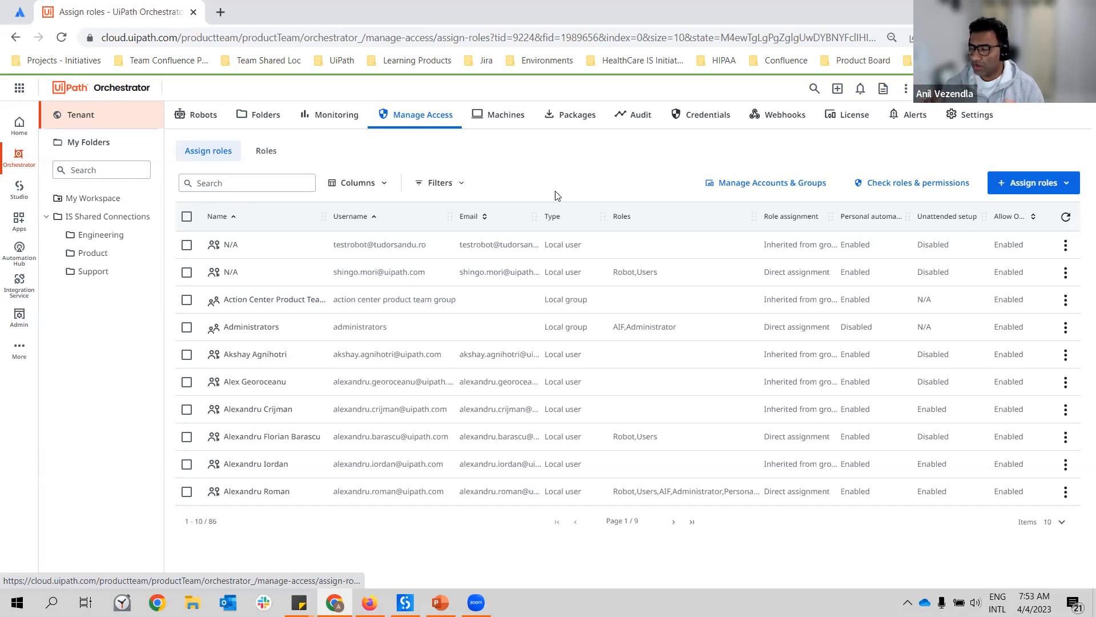
pyautogui.click(266, 150)
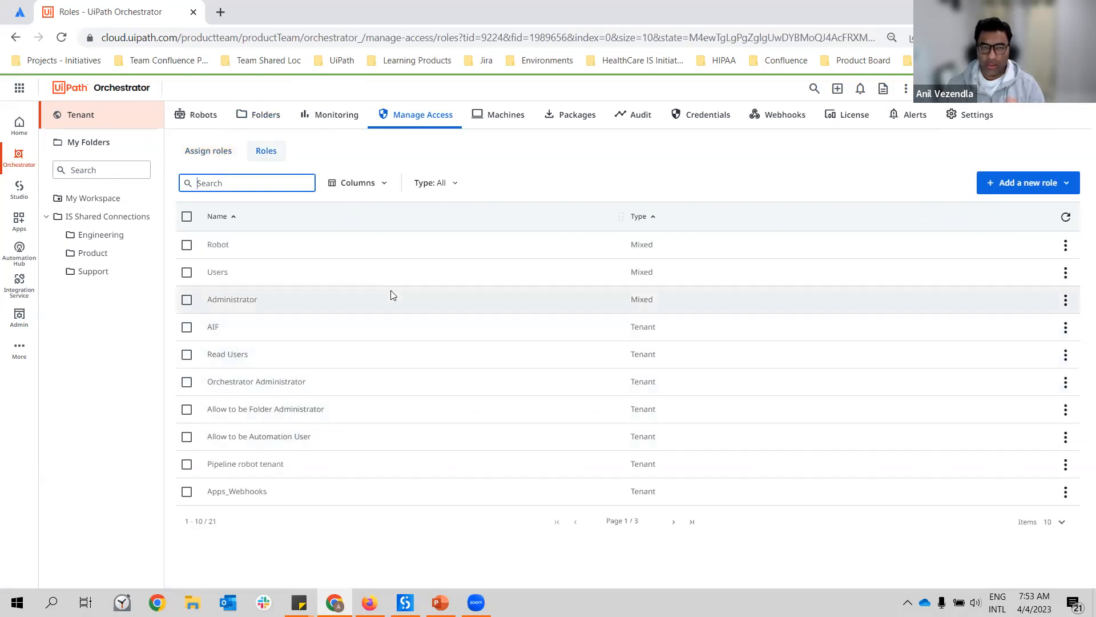
pyautogui.click(1072, 189)
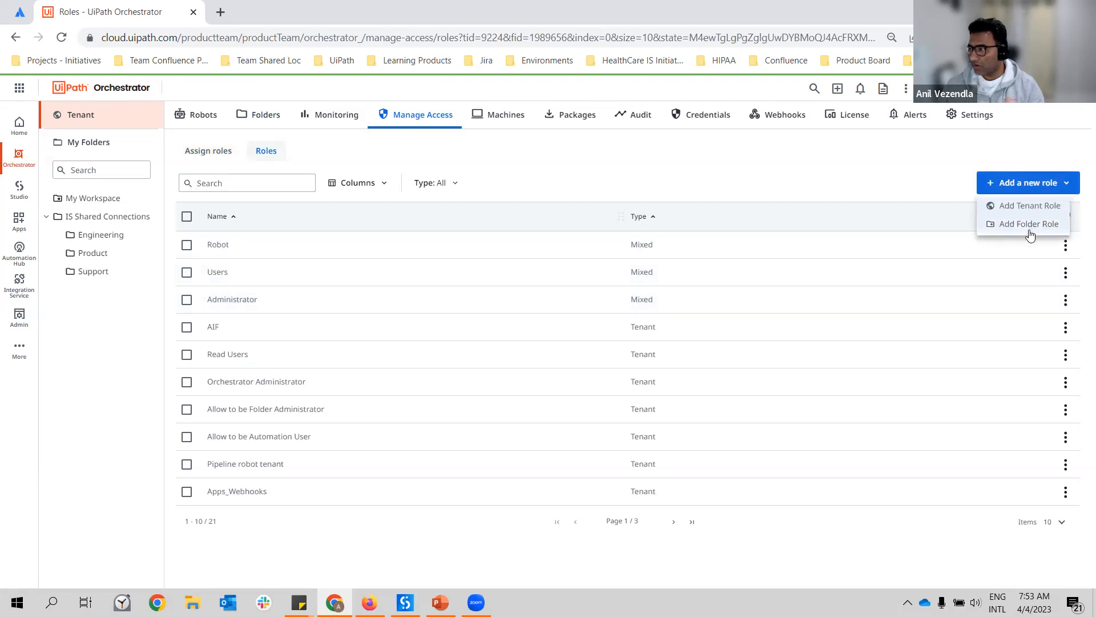
pyautogui.click(1029, 228)
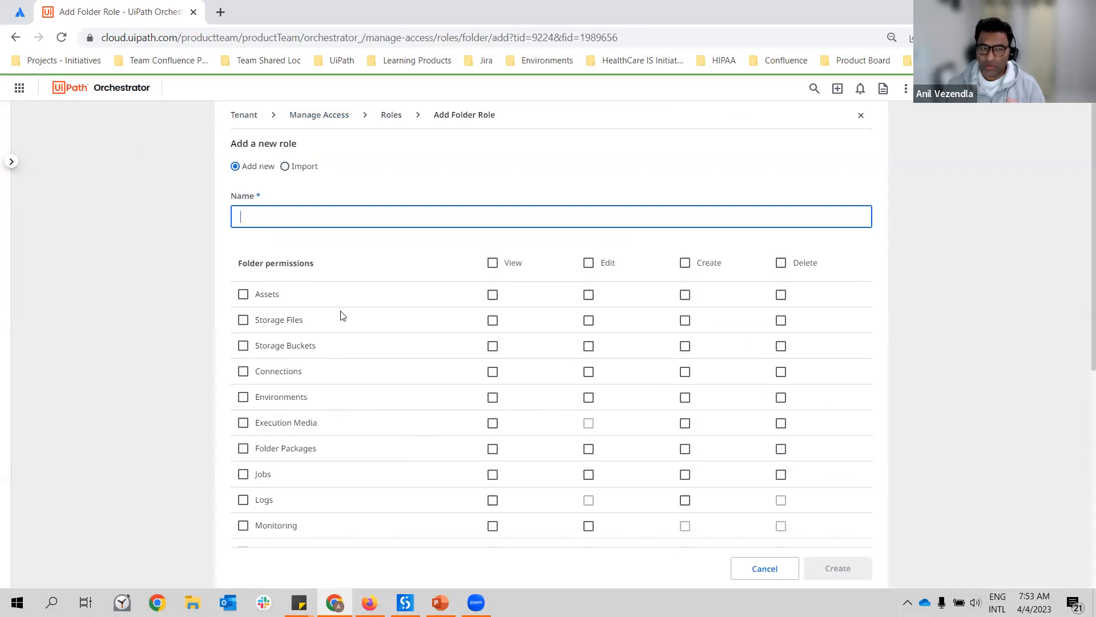
pyautogui.scroll(-3, 343, 316)
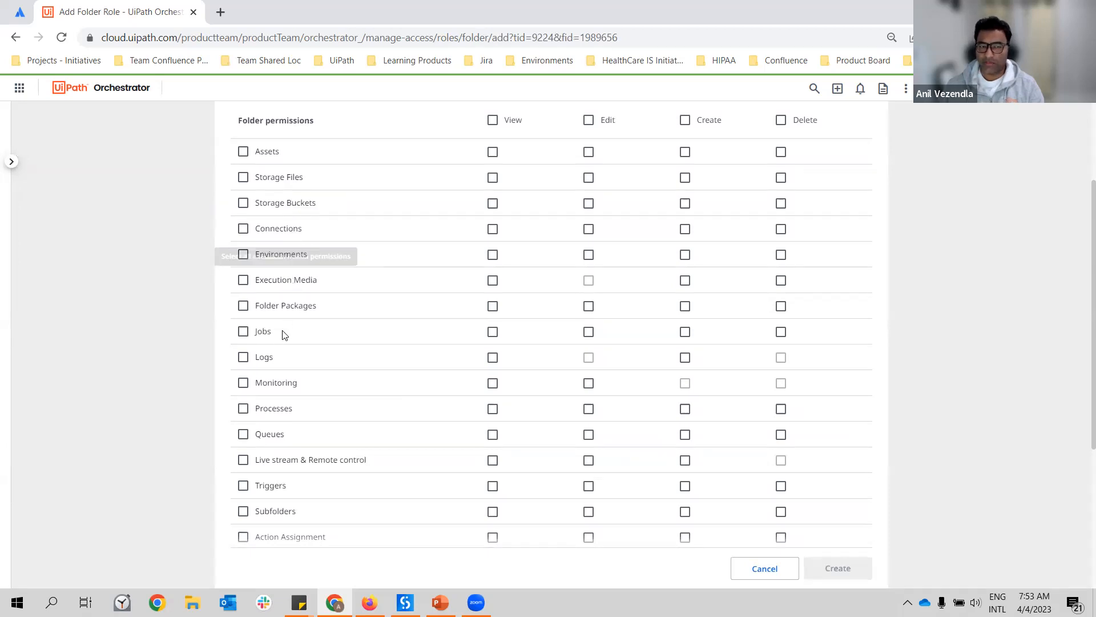
pyautogui.click(764, 568)
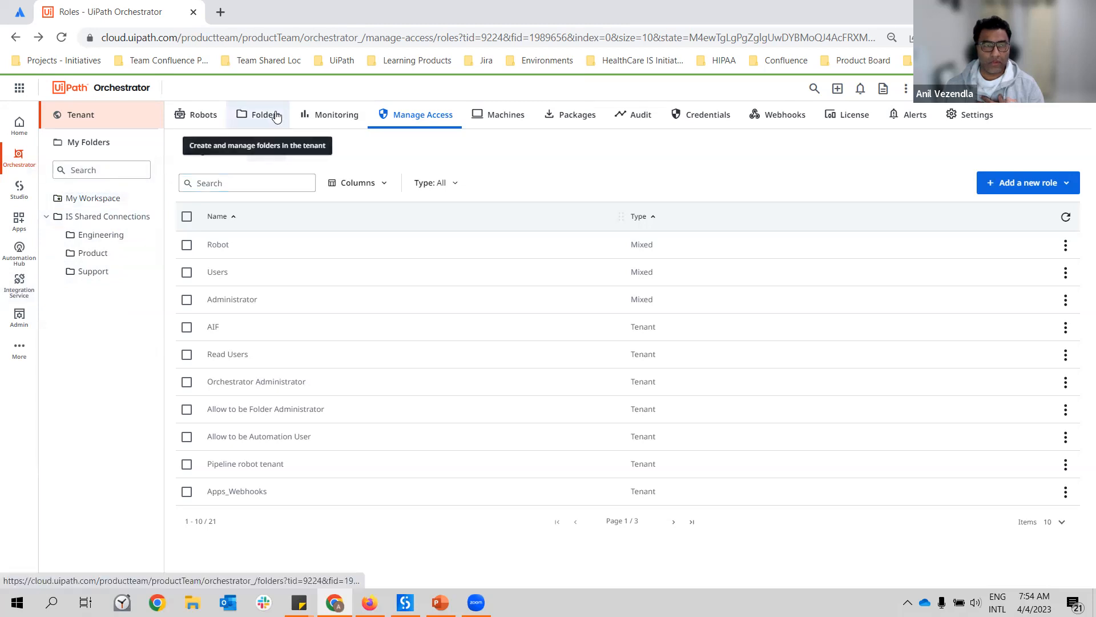
# Go back to the tenant's folder management and look through the full folder list.
pyautogui.click(260, 114)
pyautogui.scroll(-2, 343, 465)
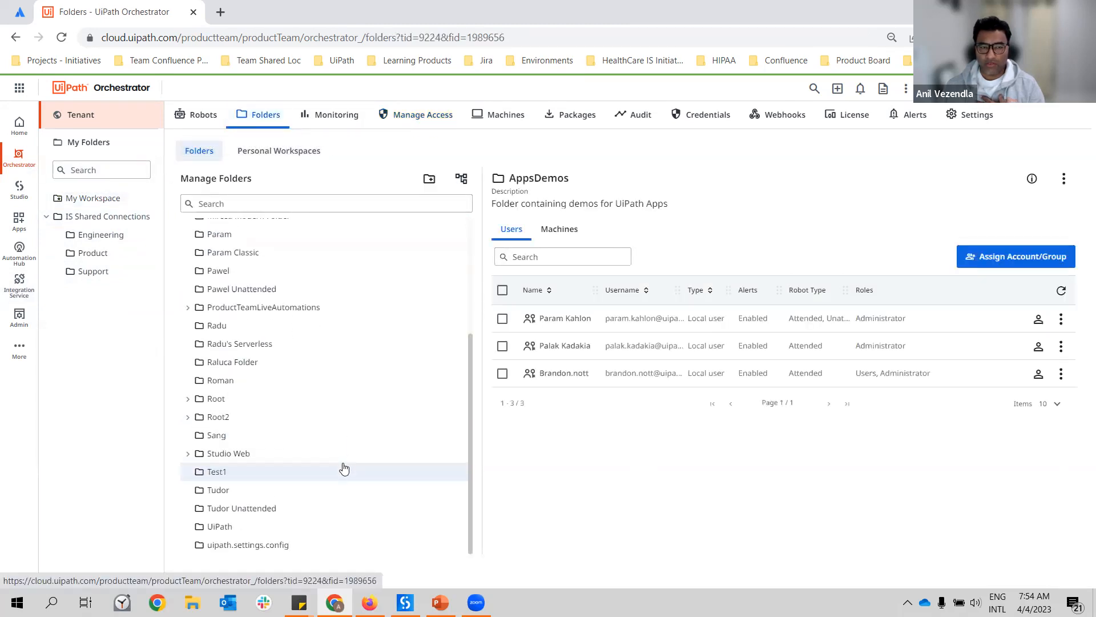
pyautogui.scroll(3, 344, 465)
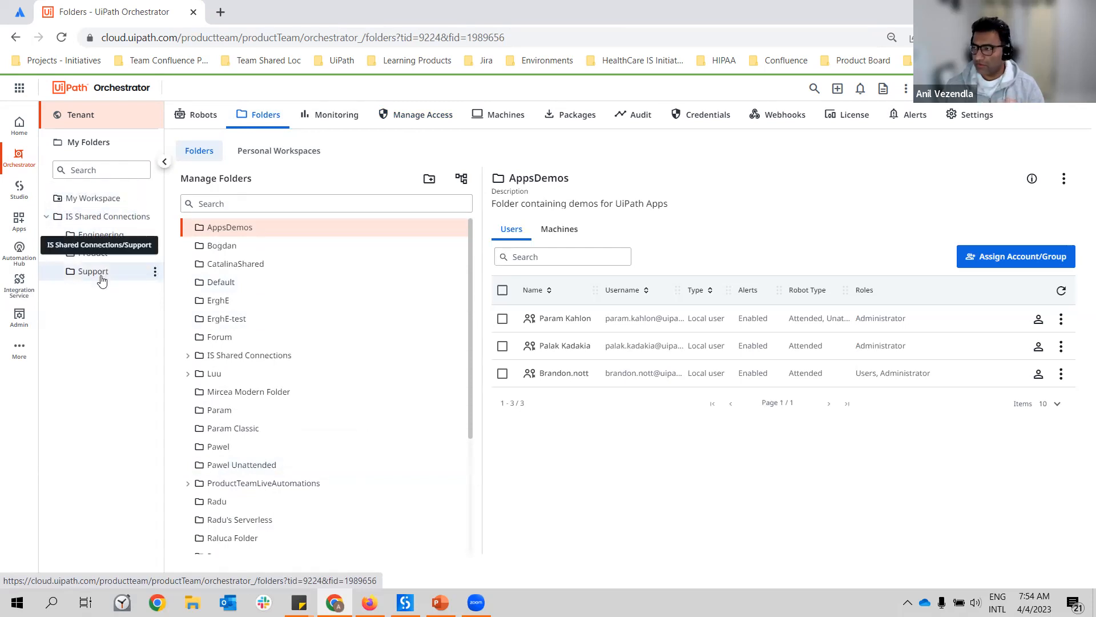
# Open Integration Service in Chrome and expand the IS Shared Connections folder.
pyautogui.click(28, 285)
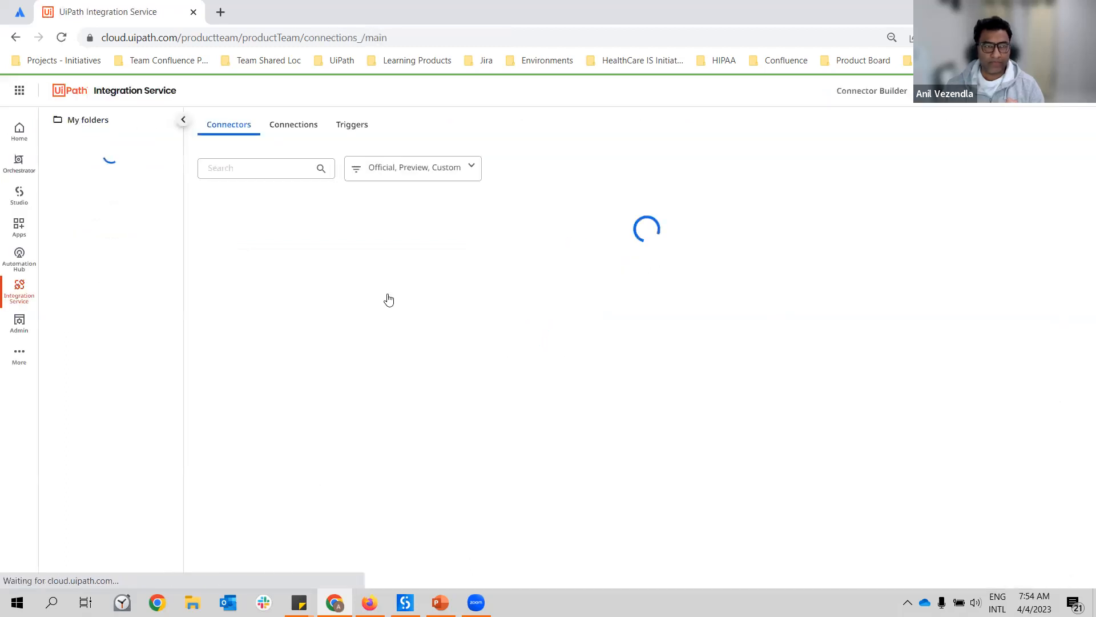
pyautogui.click(118, 179)
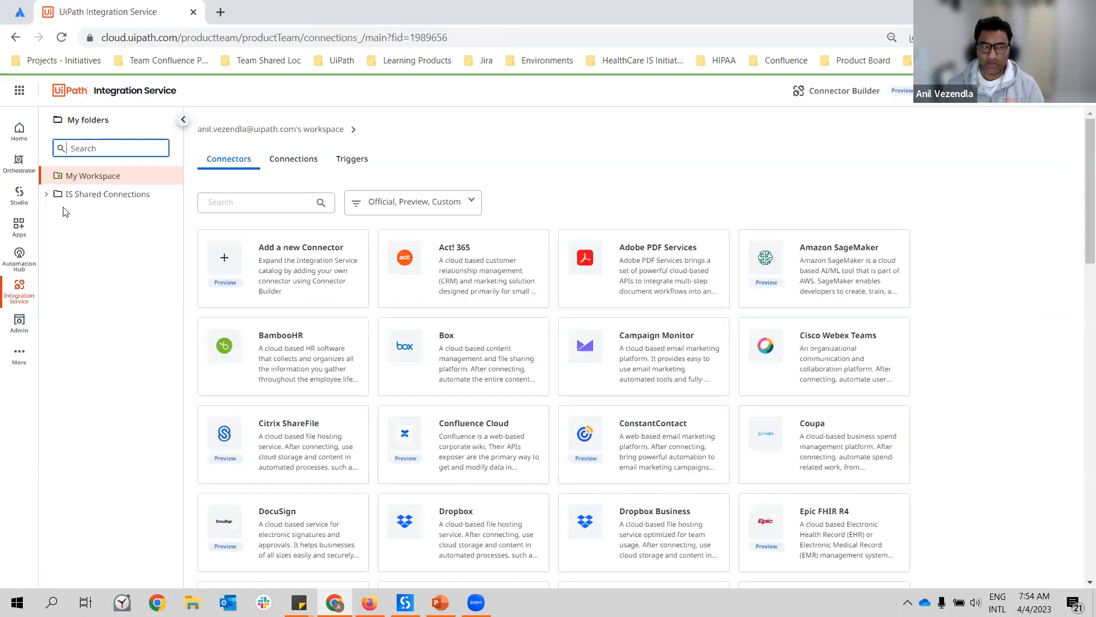
pyautogui.click(46, 194)
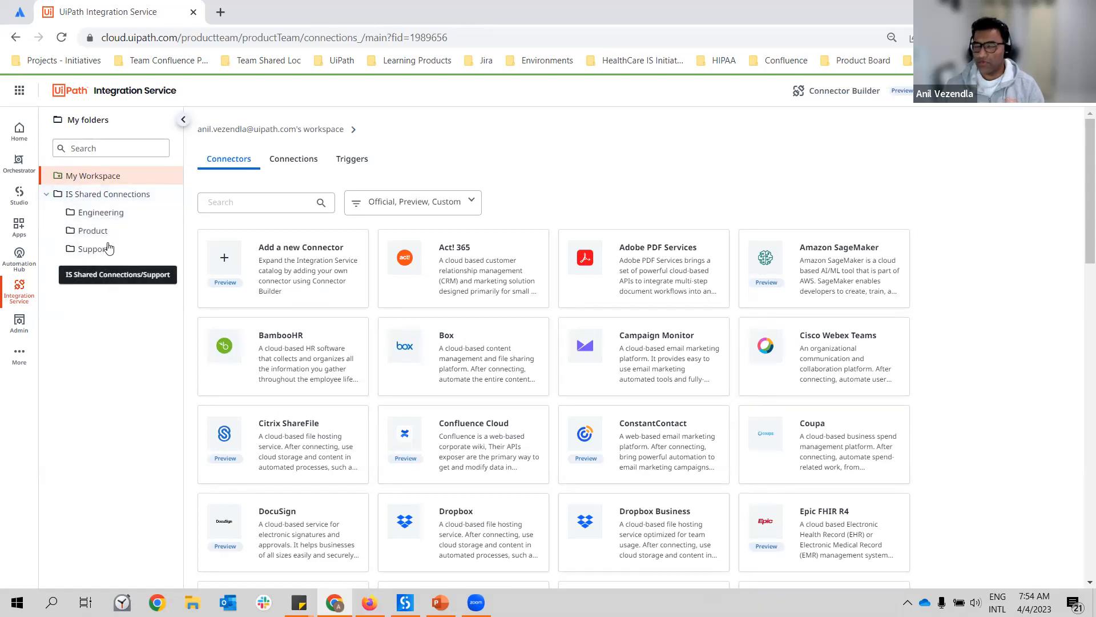
# Open My Workspace and look through its whole connector catalogue.
pyautogui.click(105, 179)
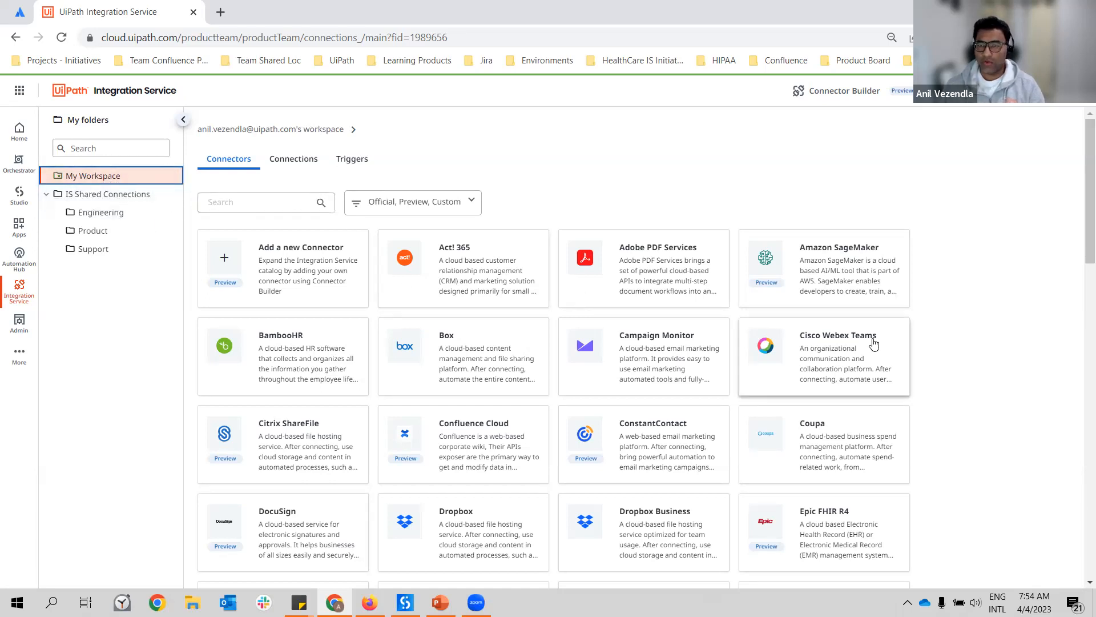
pyautogui.scroll(-1, 881, 379)
pyautogui.scroll(-20, 883, 394)
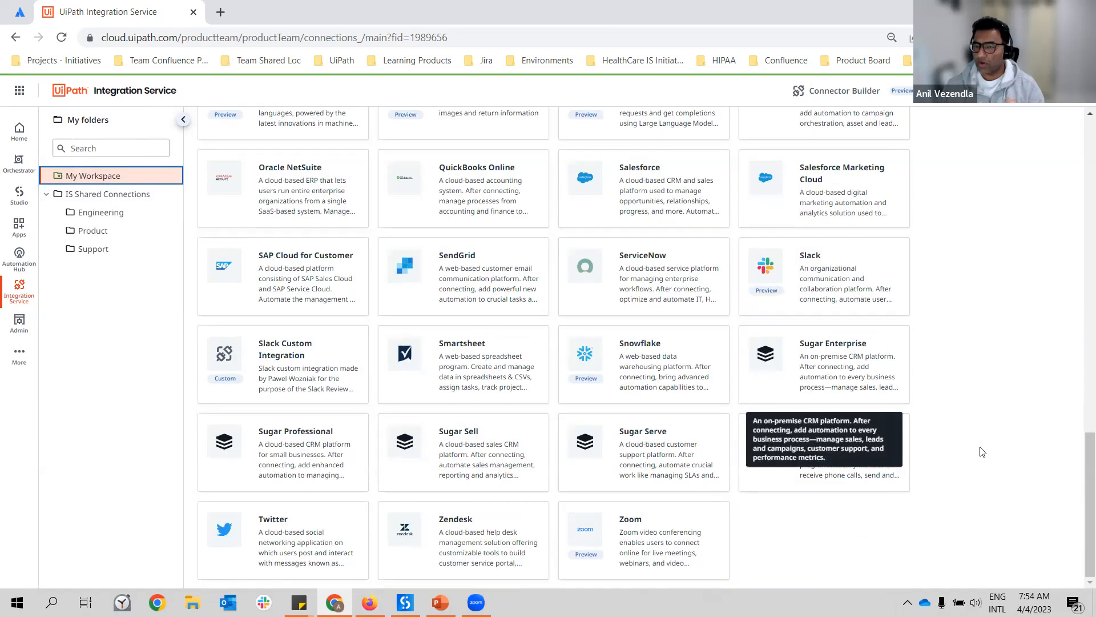
pyautogui.scroll(1, 984, 457)
pyautogui.scroll(20, 983, 457)
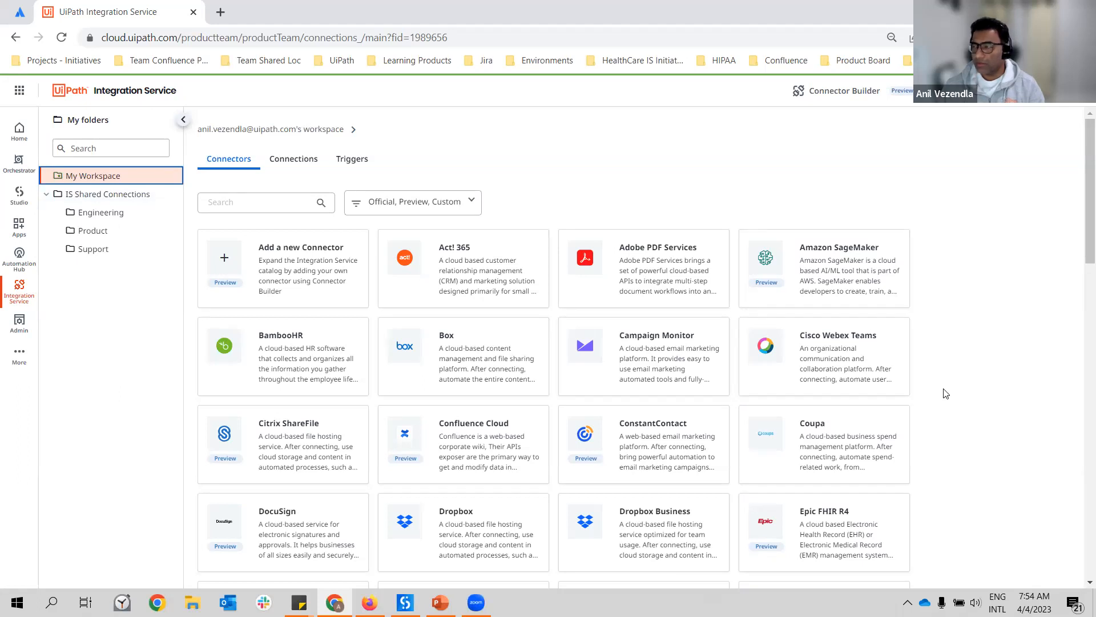
# View the connections in My Workspace and open the Microsoft Outlook 365 connection's name for editing, leaving without changing it.
pyautogui.click(300, 173)
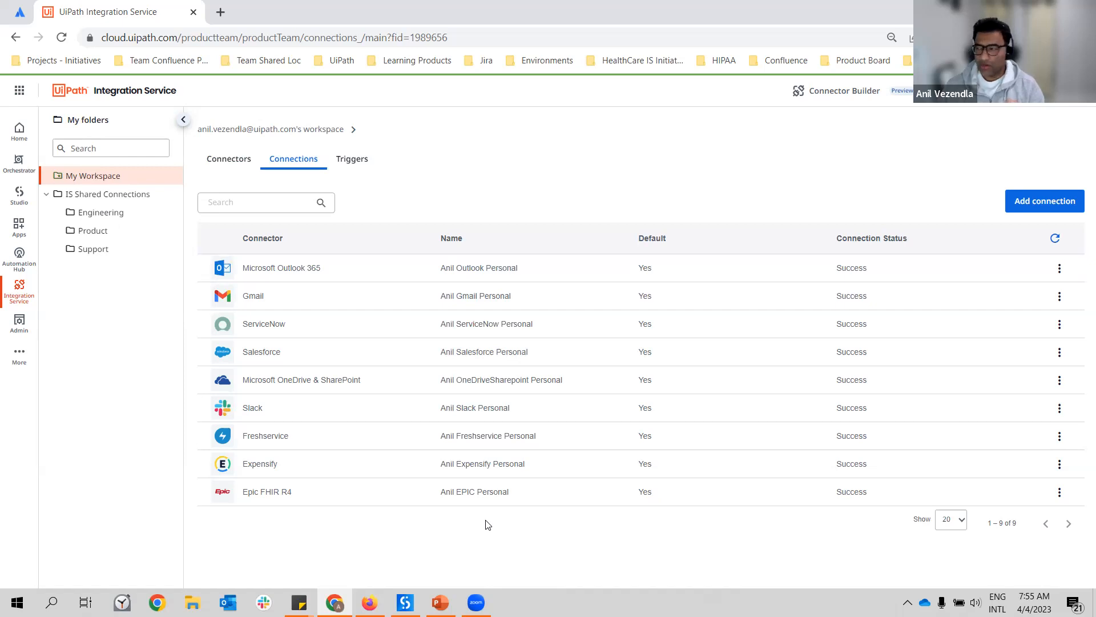
pyautogui.click(531, 272)
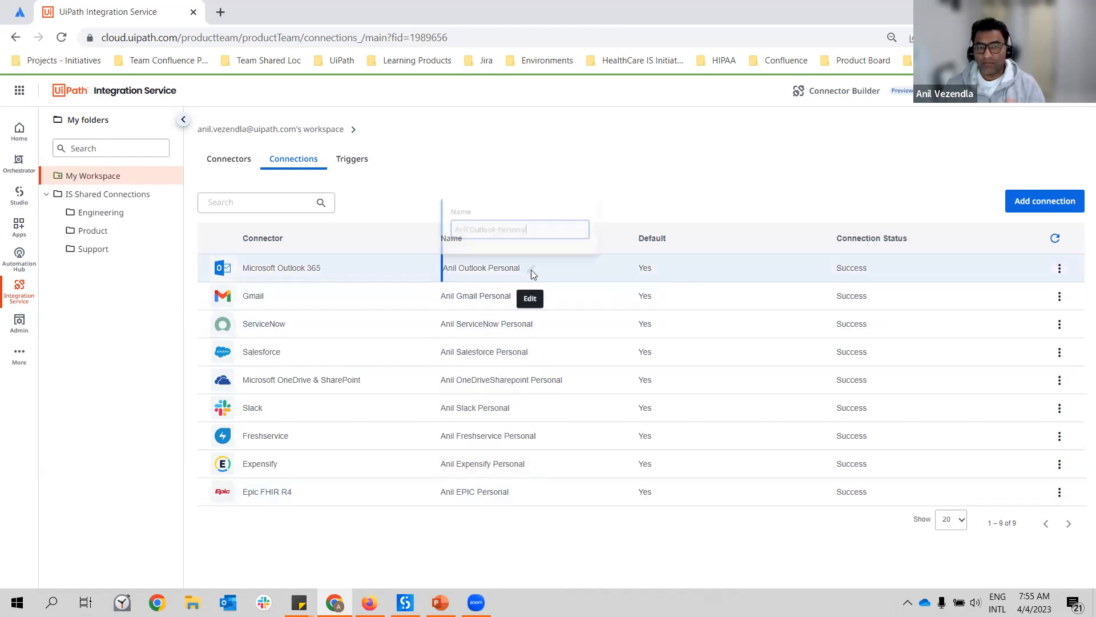
pyautogui.click(671, 202)
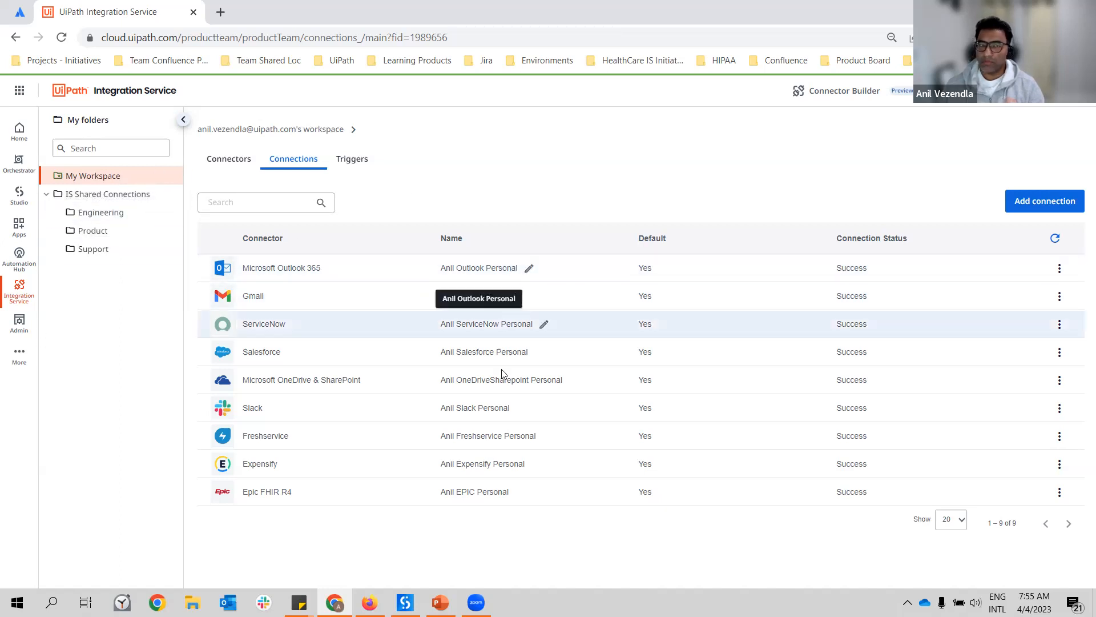
# Try to add a Microsoft Outlook 365 connection to the IS Shared Connections/Product folder, searching the connectors for "outlook".
pyautogui.click(97, 231)
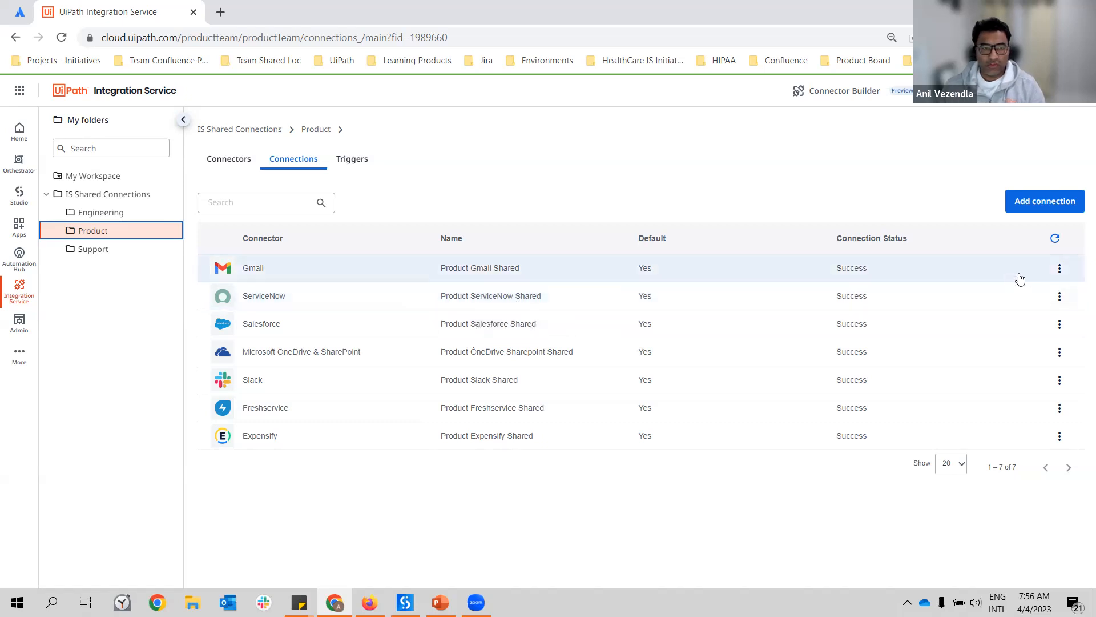
pyautogui.click(1049, 209)
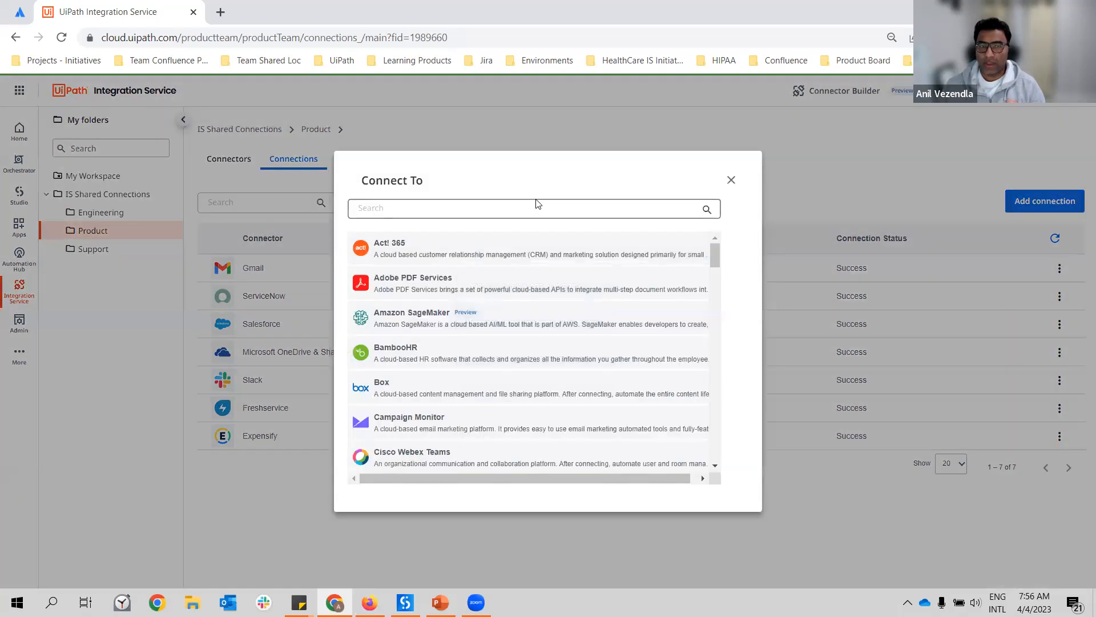
pyautogui.write('outlook')
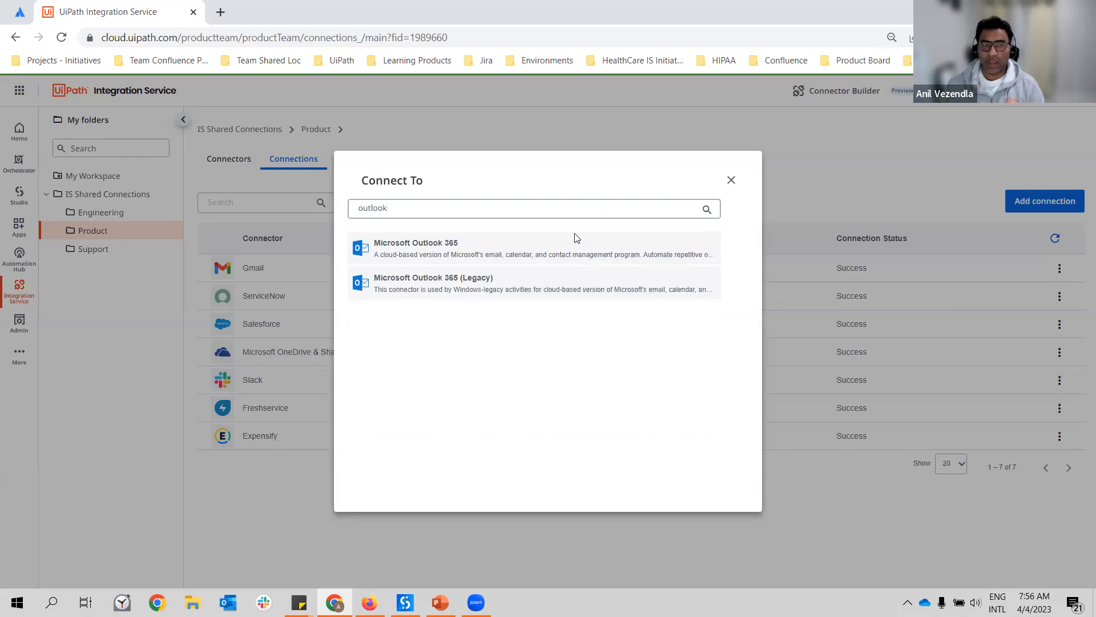
pyautogui.click(428, 252)
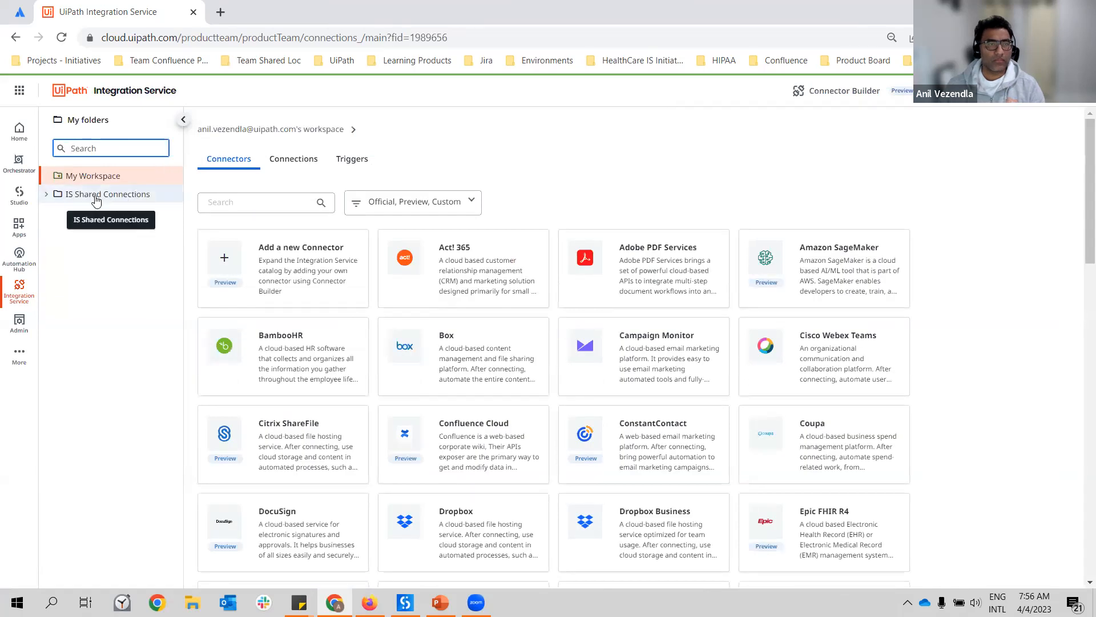
# Add a Microsoft Outlook 365 connection to the IS Shared Connections/Product folder, searching for "outlook" and authorizing it with the Microsoft sandbox account.
pyautogui.click(97, 196)
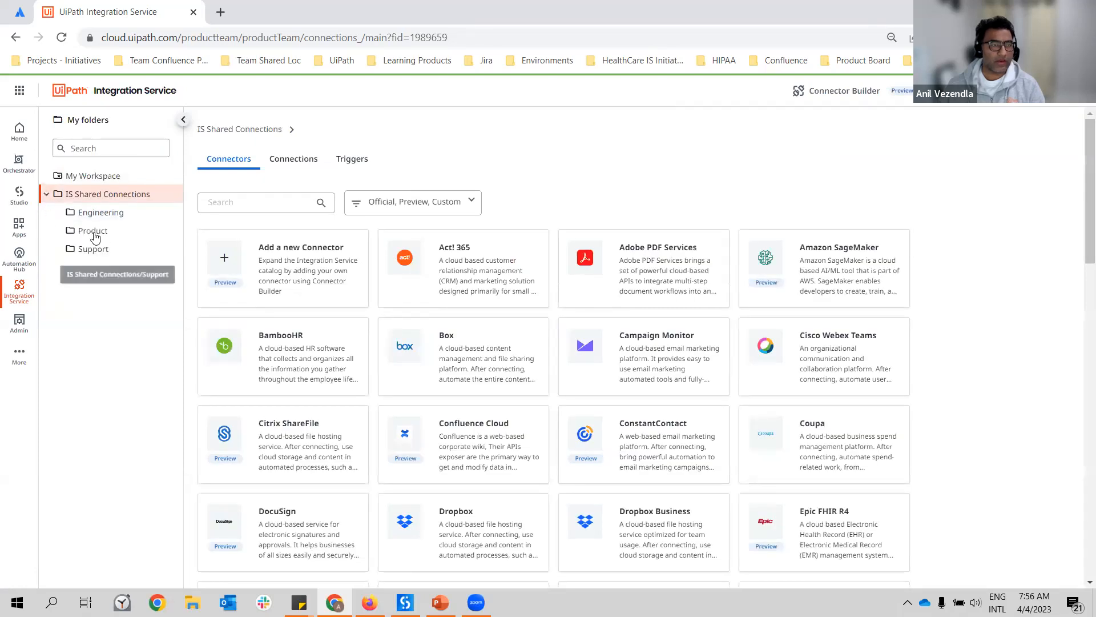
pyautogui.click(93, 230)
pyautogui.click(294, 160)
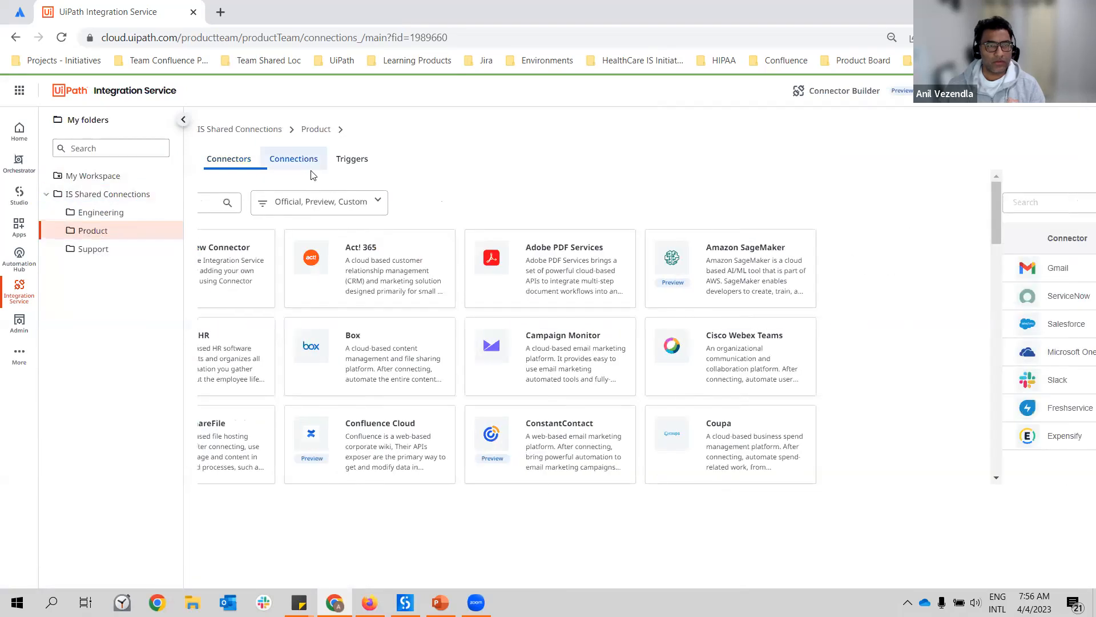
pyautogui.click(1046, 201)
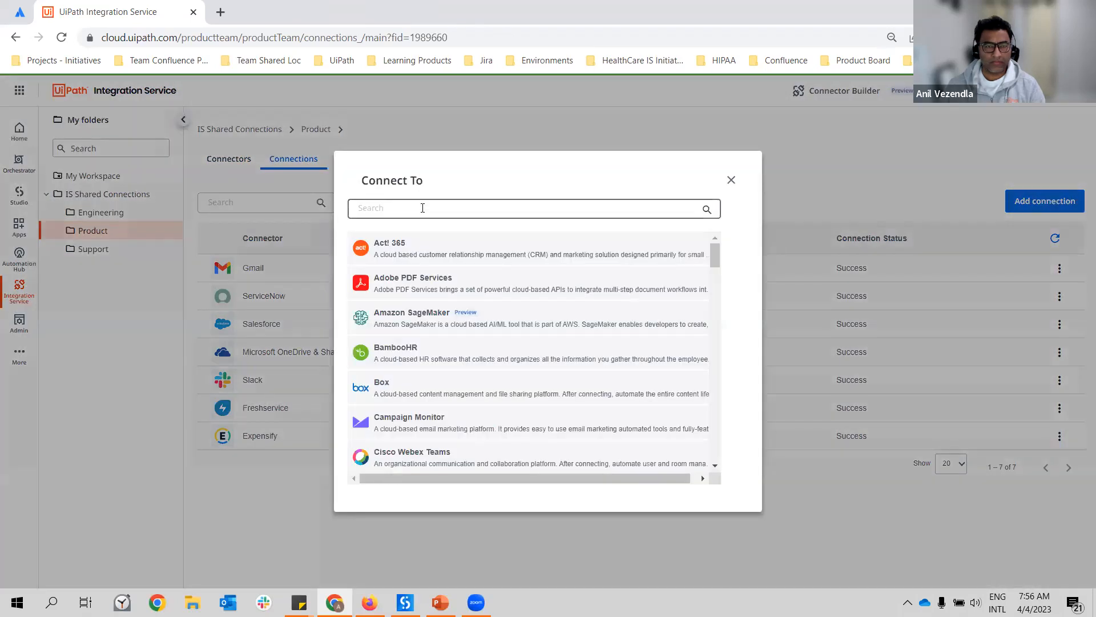
pyautogui.write('outlook')
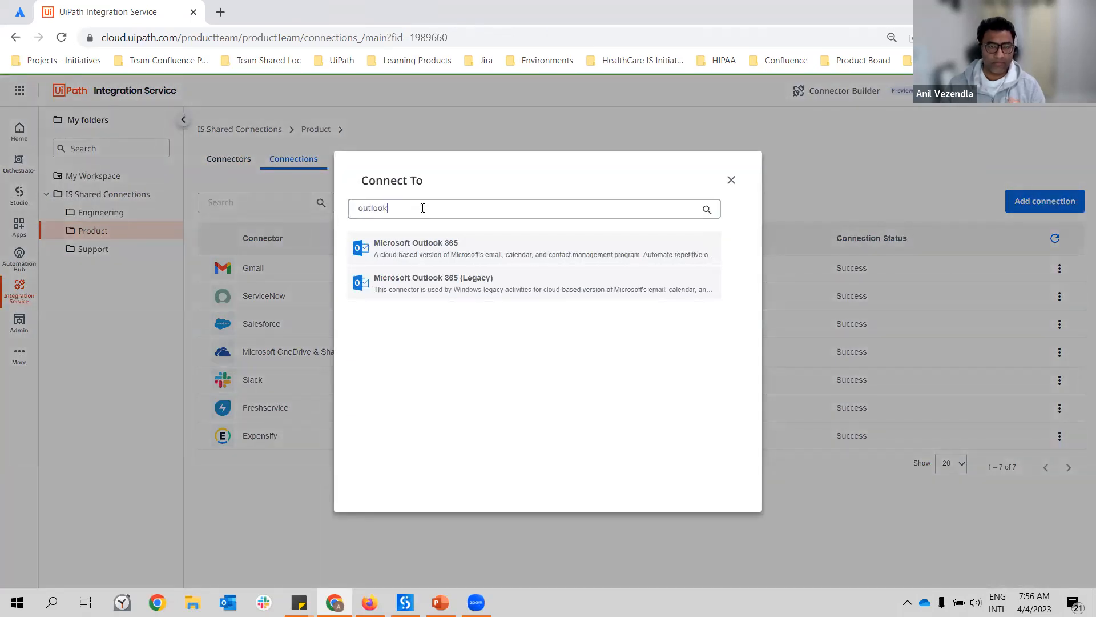
pyautogui.click(421, 240)
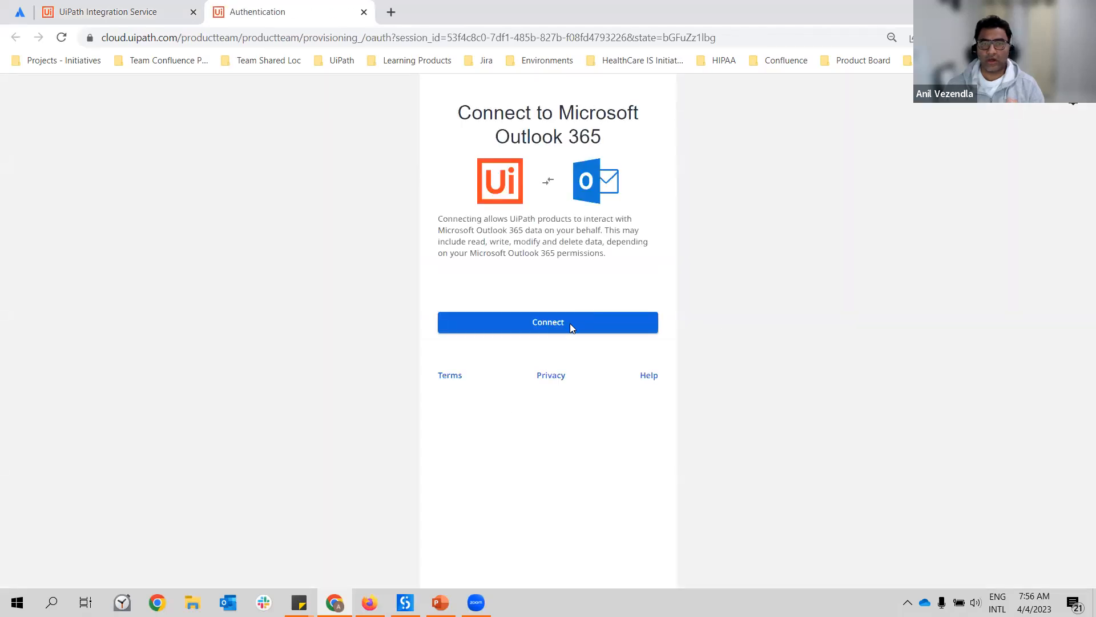
pyautogui.click(570, 323)
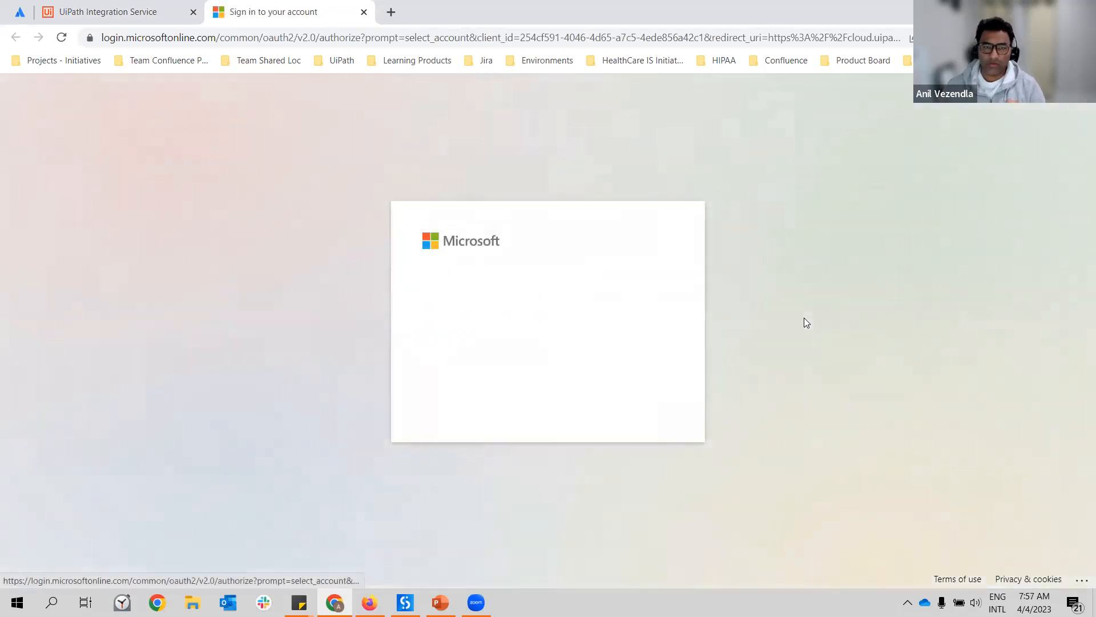
pyautogui.click(578, 361)
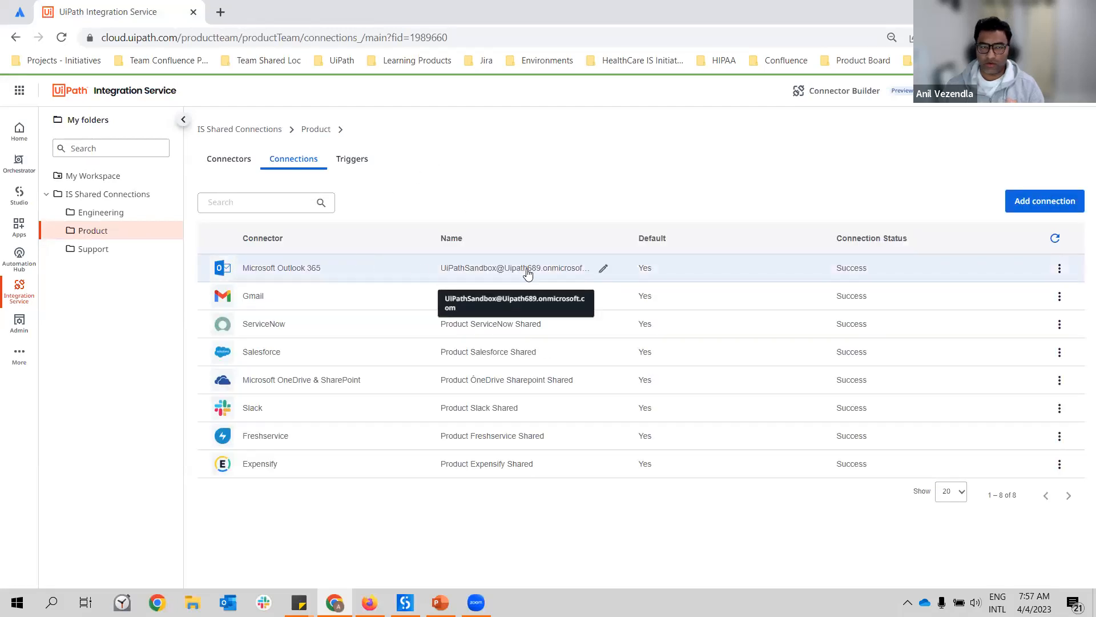
# Rename the new Microsoft Outlook 365 connection as "Product Outlook Shared".
pyautogui.click(603, 269)
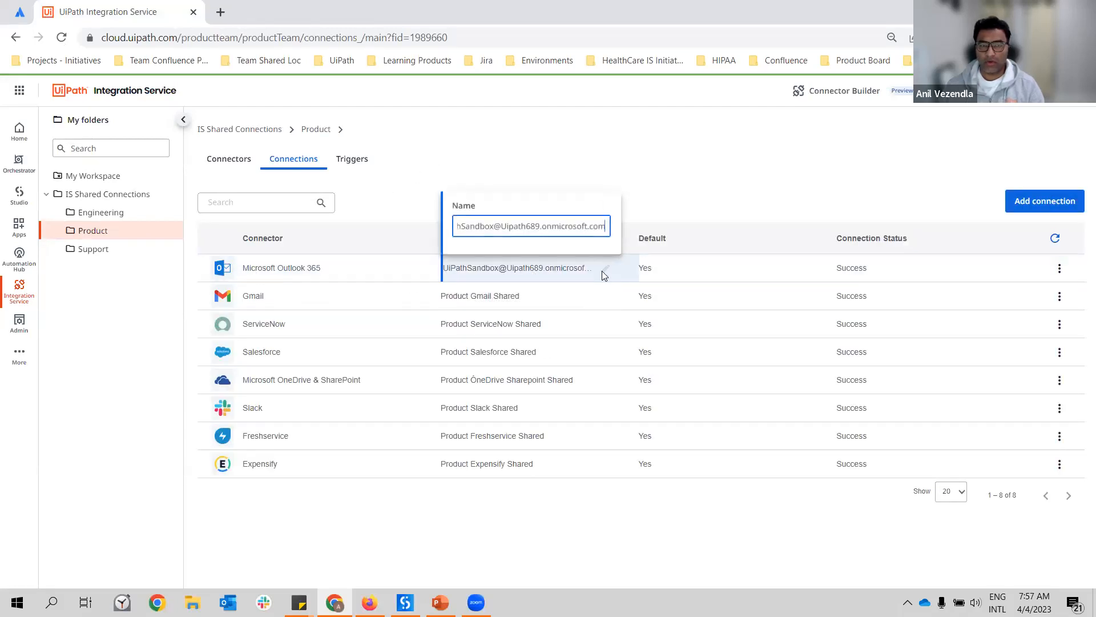
pyautogui.tripleClick(554, 222)
pyautogui.write('Product ')
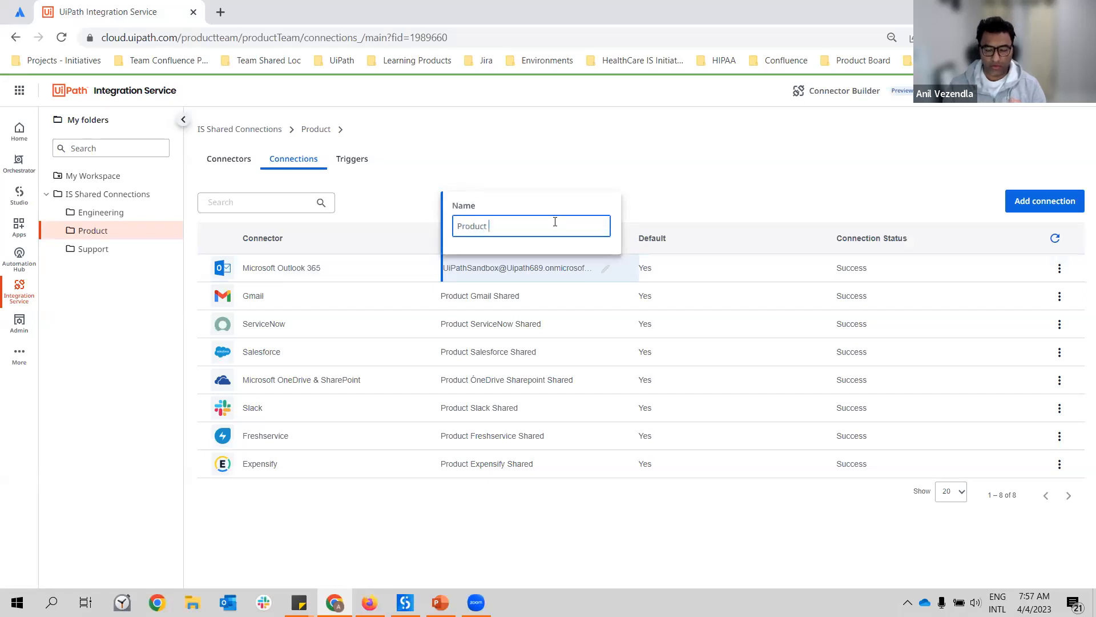
pyautogui.write('Outlook Shared')
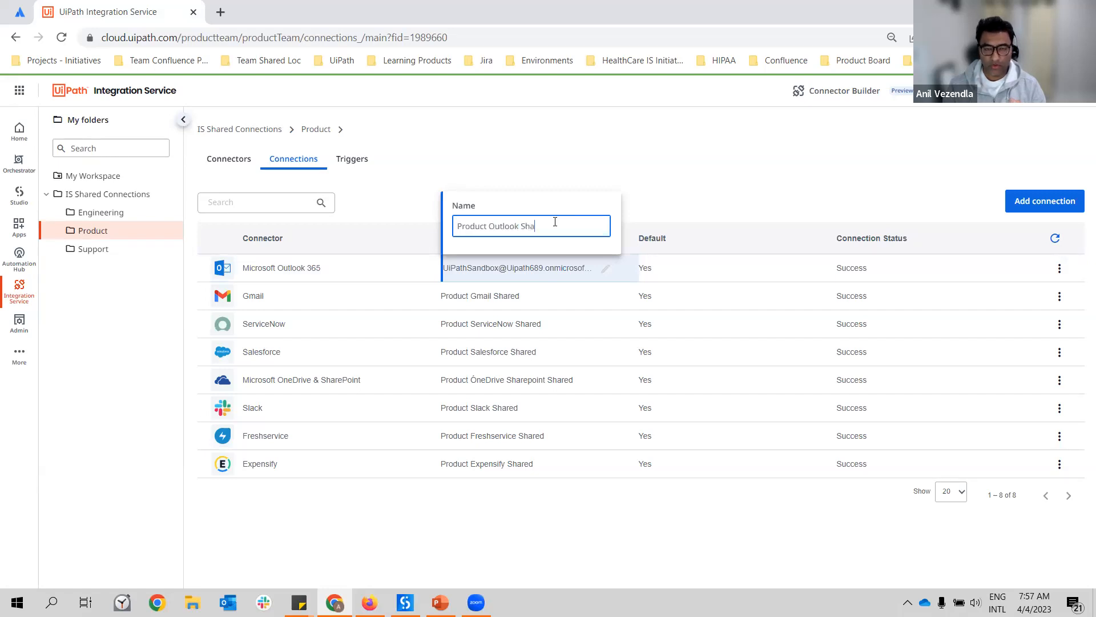
pyautogui.press('Return')
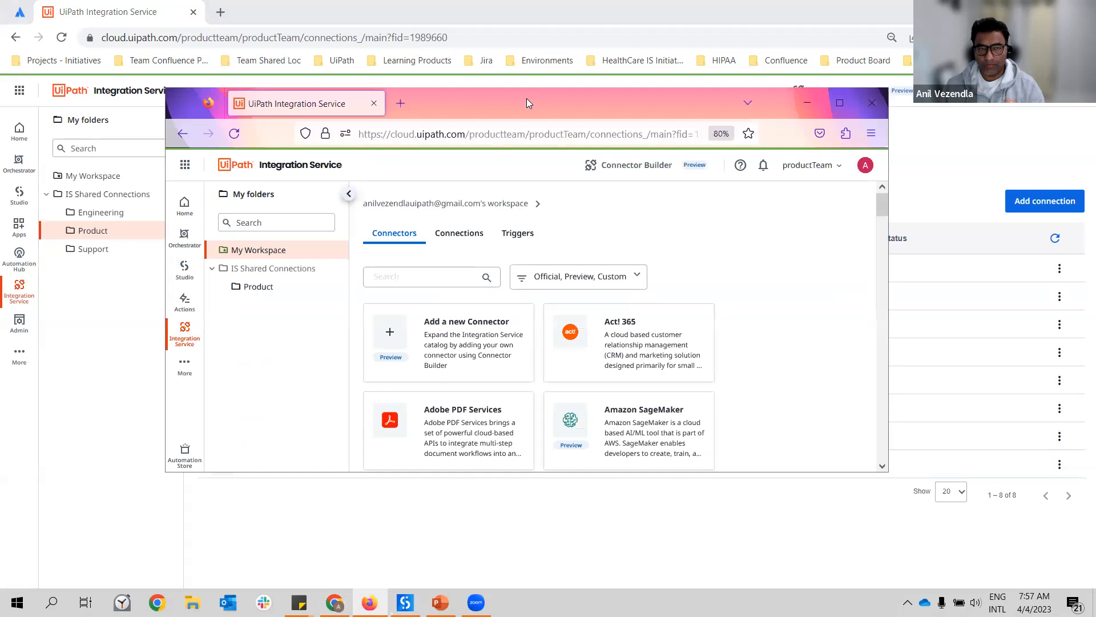
# Maximize the other user's Firefox window and view the shared connections of the Product folder there.
pyautogui.doubleClick(526, 101)
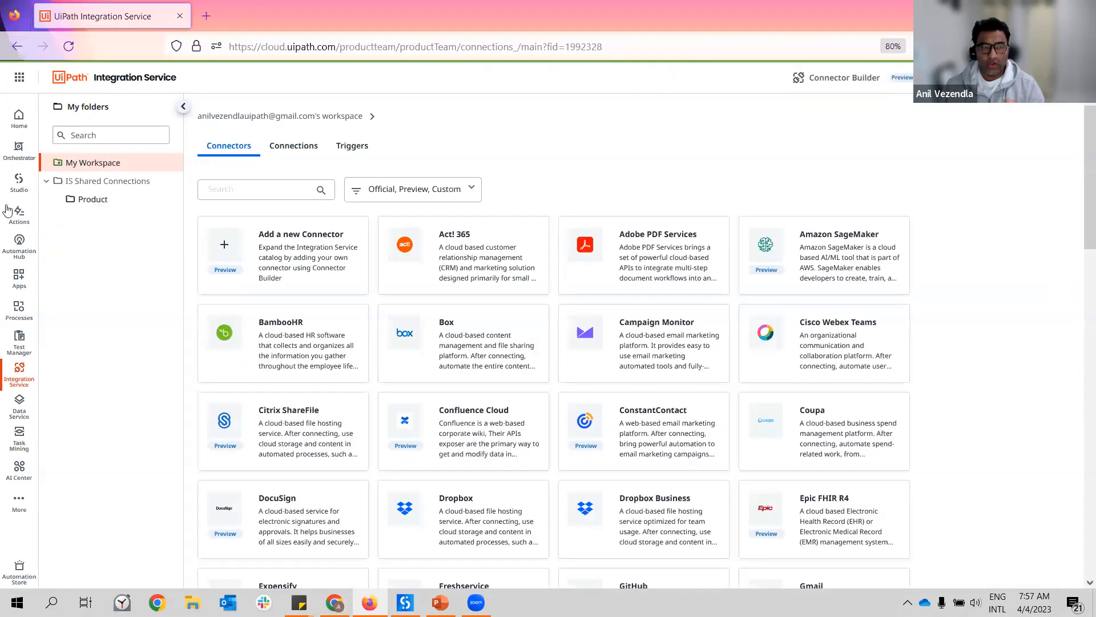
pyautogui.click(93, 201)
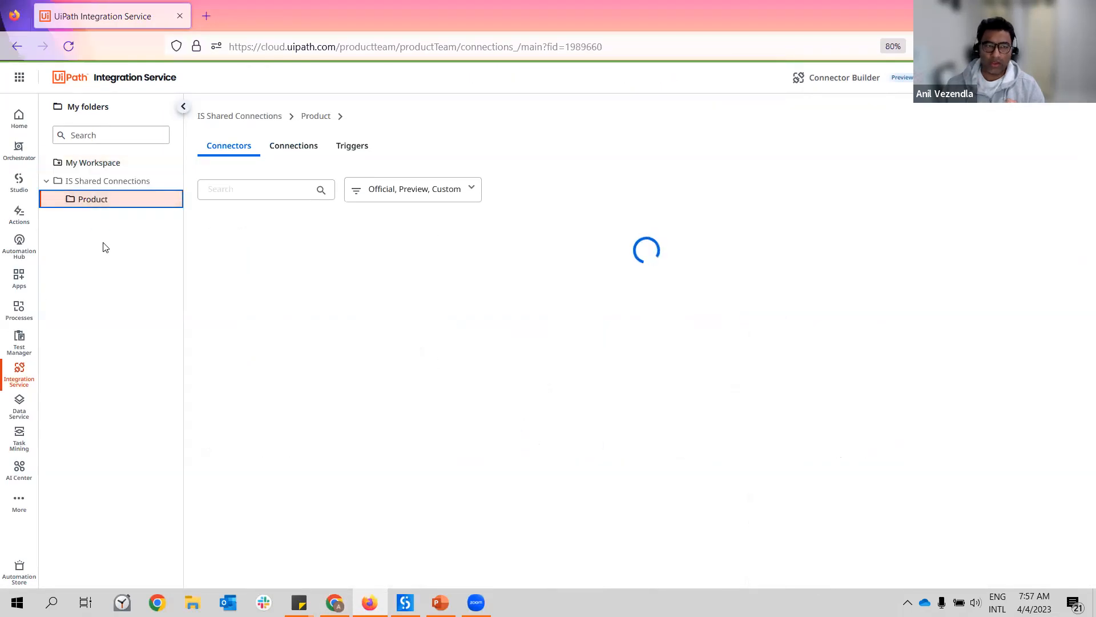
pyautogui.click(294, 146)
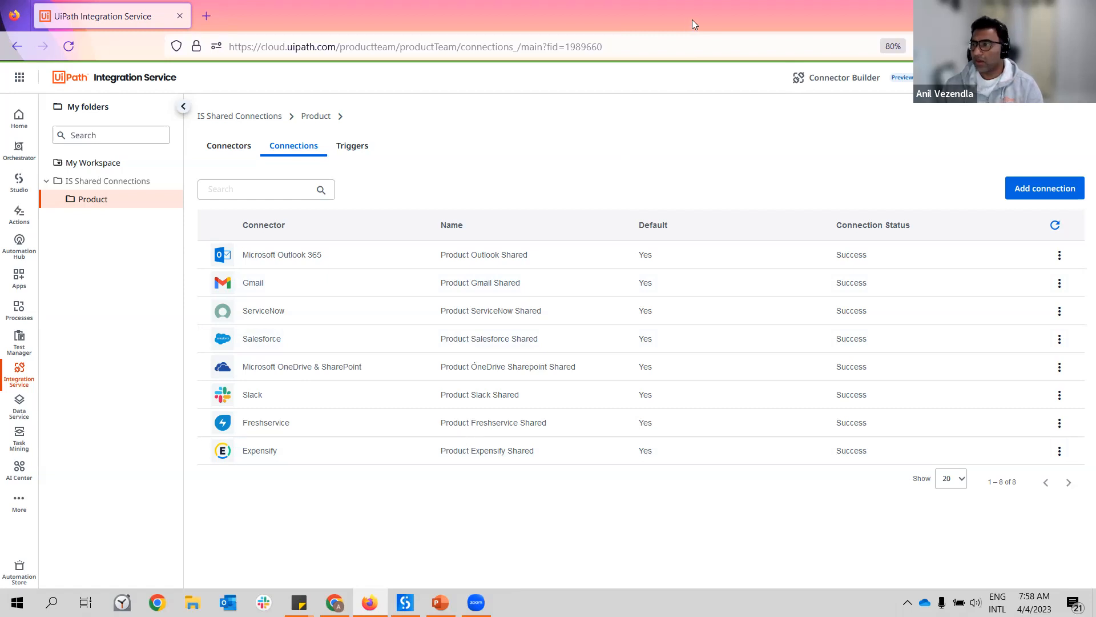
# Return to Chrome and view the connections in the Support and Engineering folders and in My Workspace.
pyautogui.hotkey('alt', 'Tab')
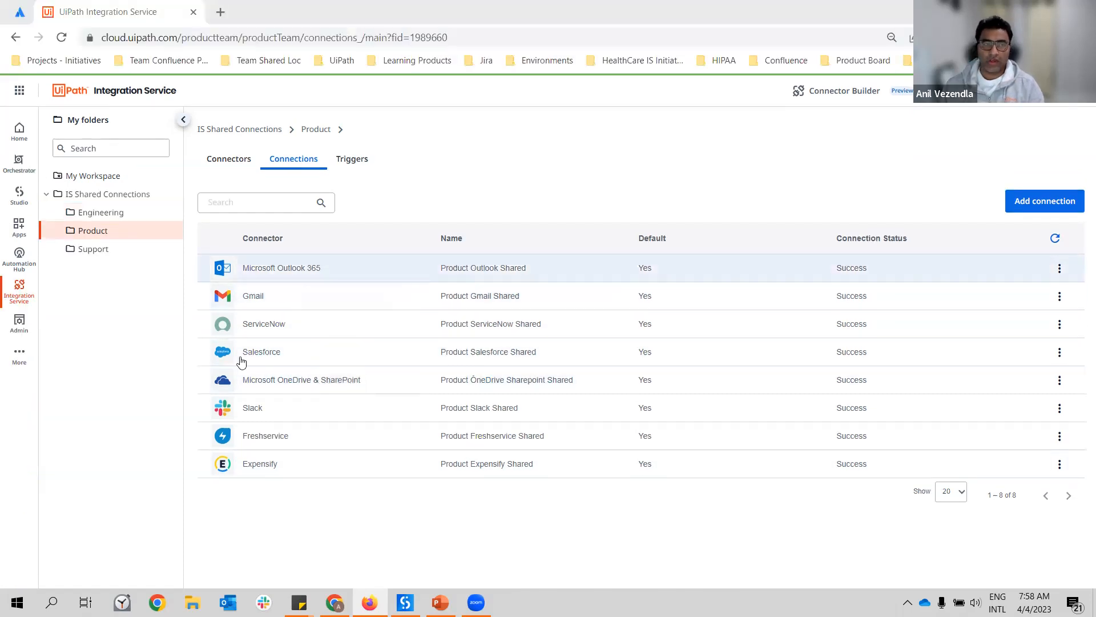
pyautogui.click(100, 252)
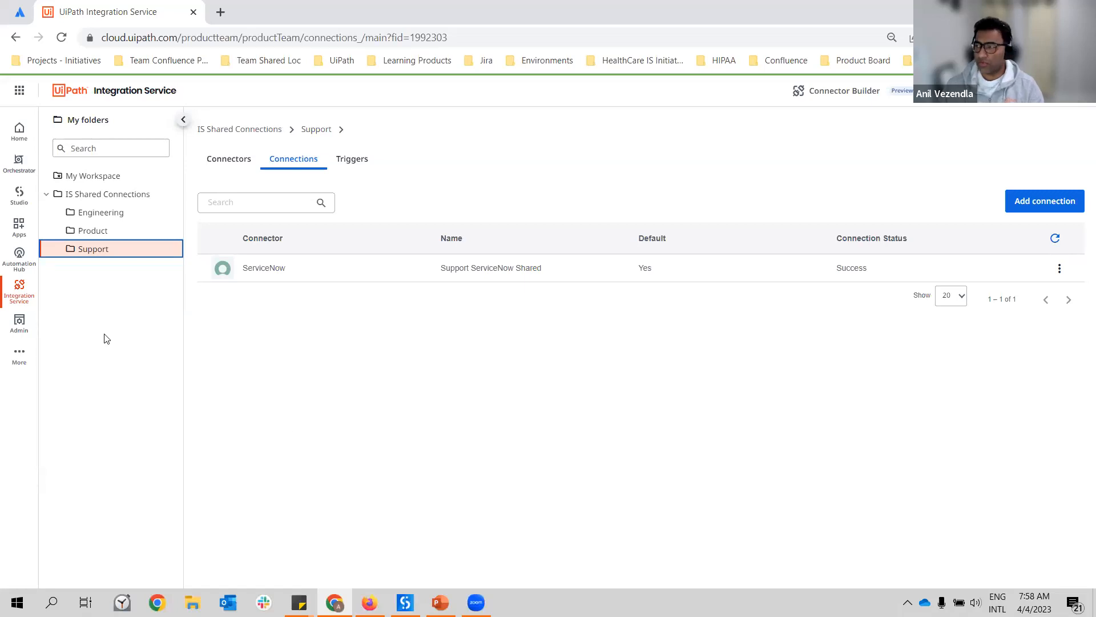
pyautogui.click(109, 213)
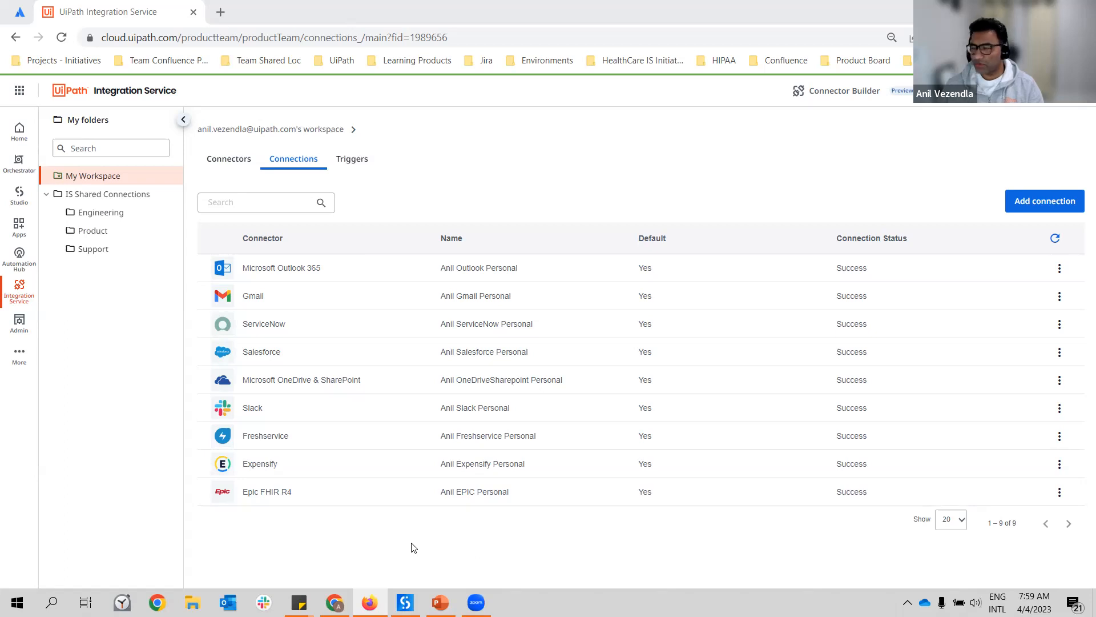
# Switch to UiPath Studio, look over the recent projects, and open the Main workflow of AV_SD_SW_ConenctionSharing_Webinar.
pyautogui.moveTo(405, 602)
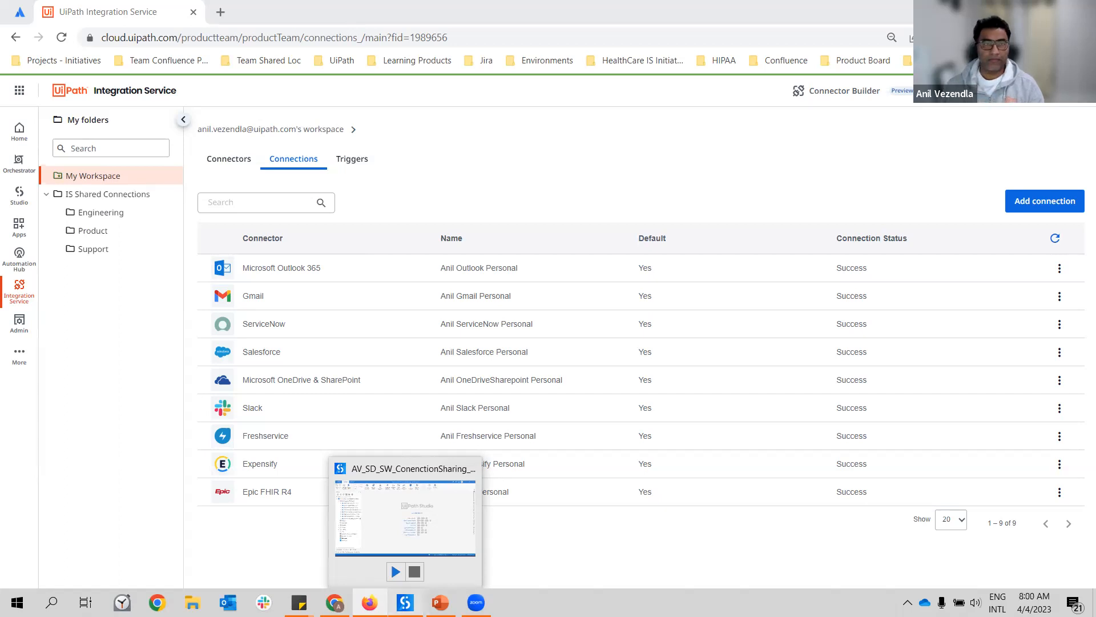
pyautogui.click(405, 517)
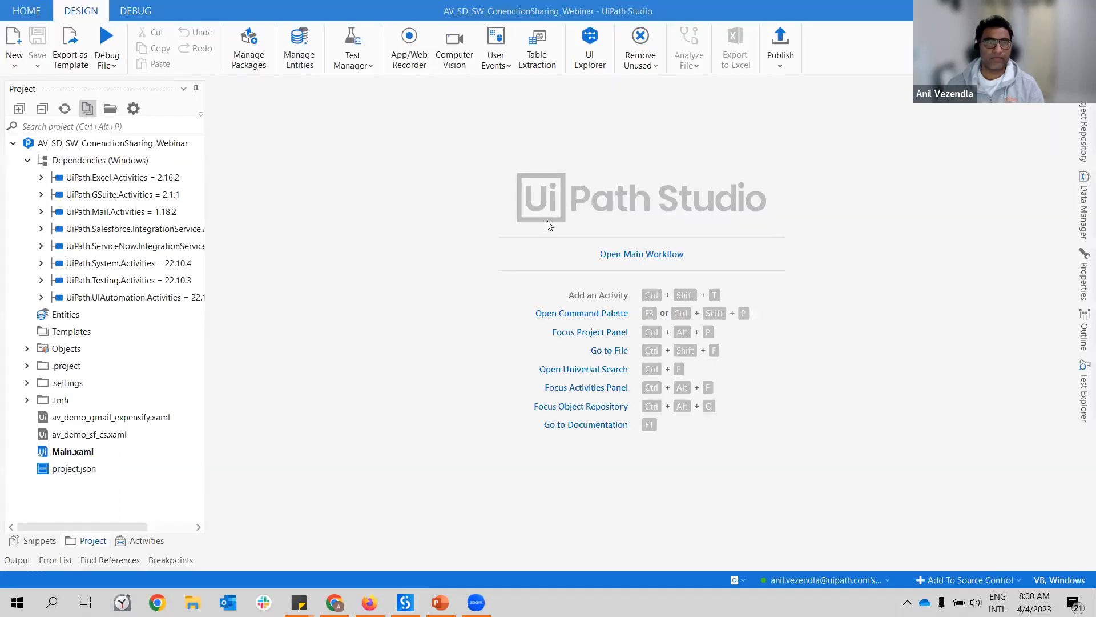
pyautogui.click(27, 11)
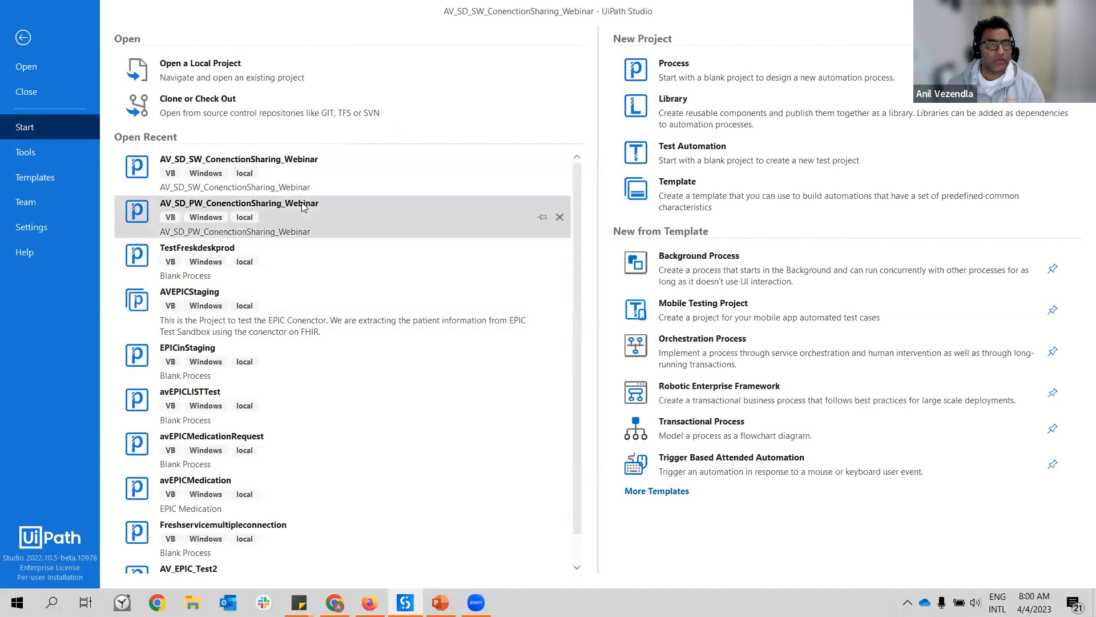
pyautogui.click(23, 38)
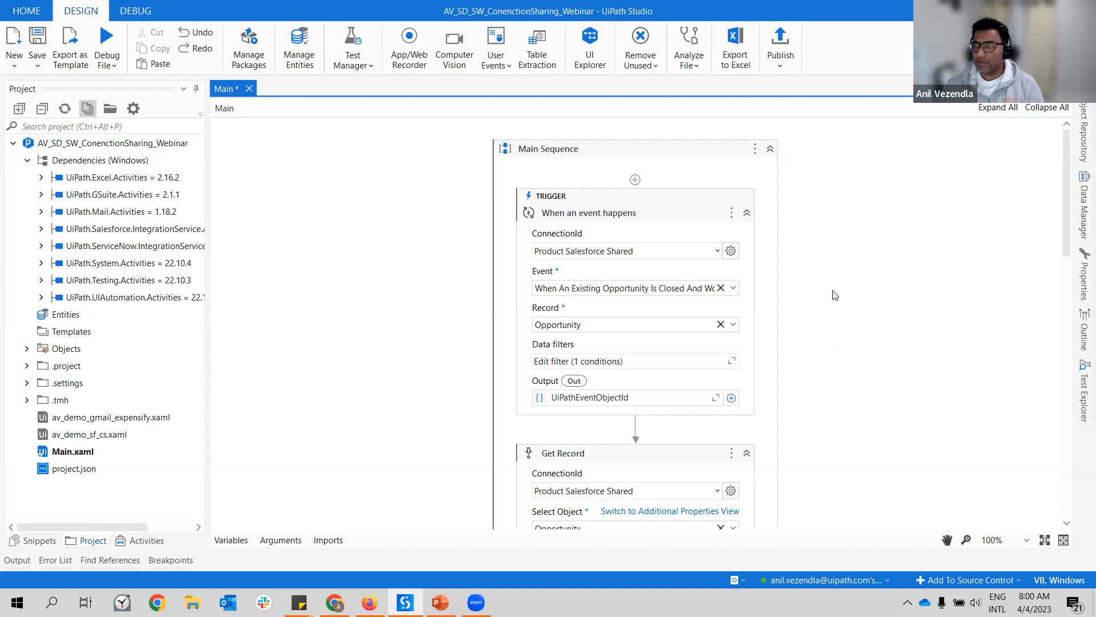
# Examine the Main Sequence from its trigger through Get Record and Create New Incident to Send Email, including the shared connections used.
pyautogui.click(660, 201)
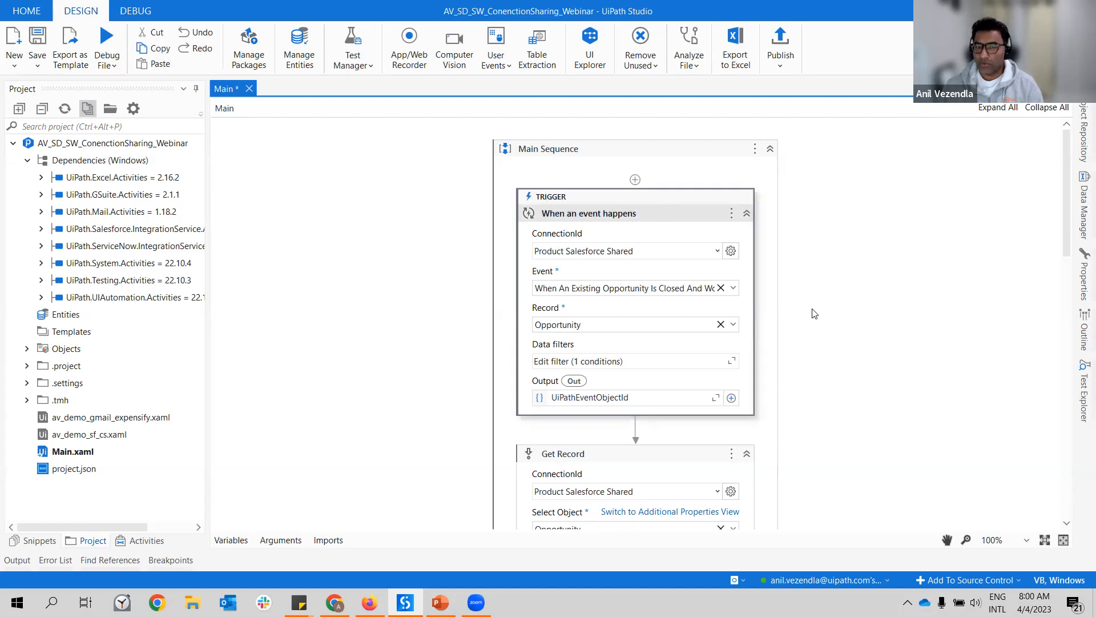
pyautogui.scroll(-3, 815, 314)
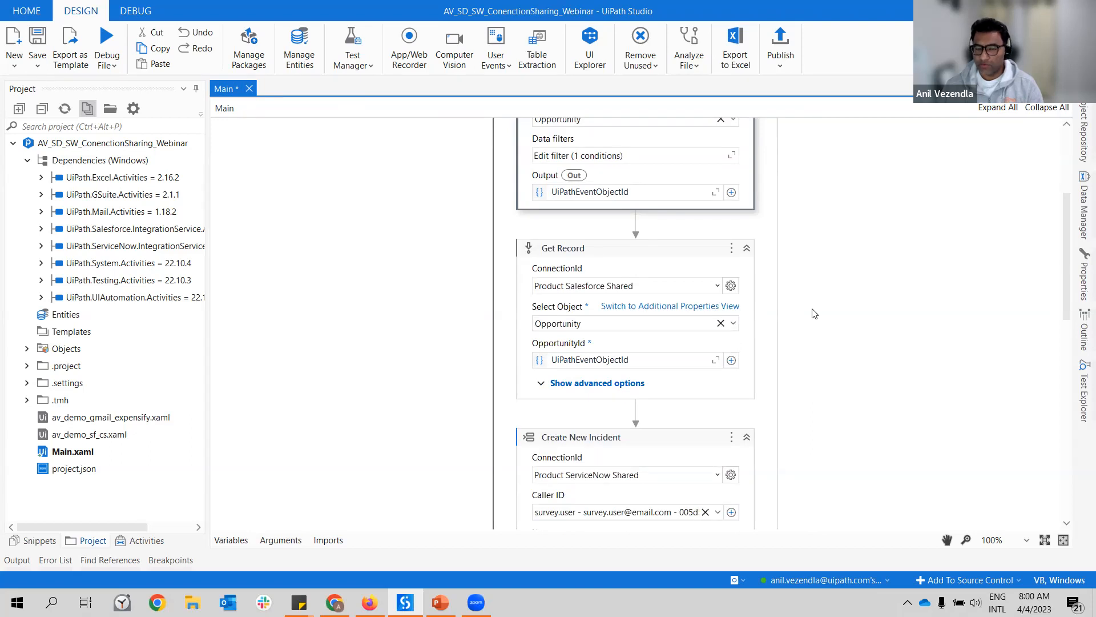
pyautogui.scroll(-3, 814, 313)
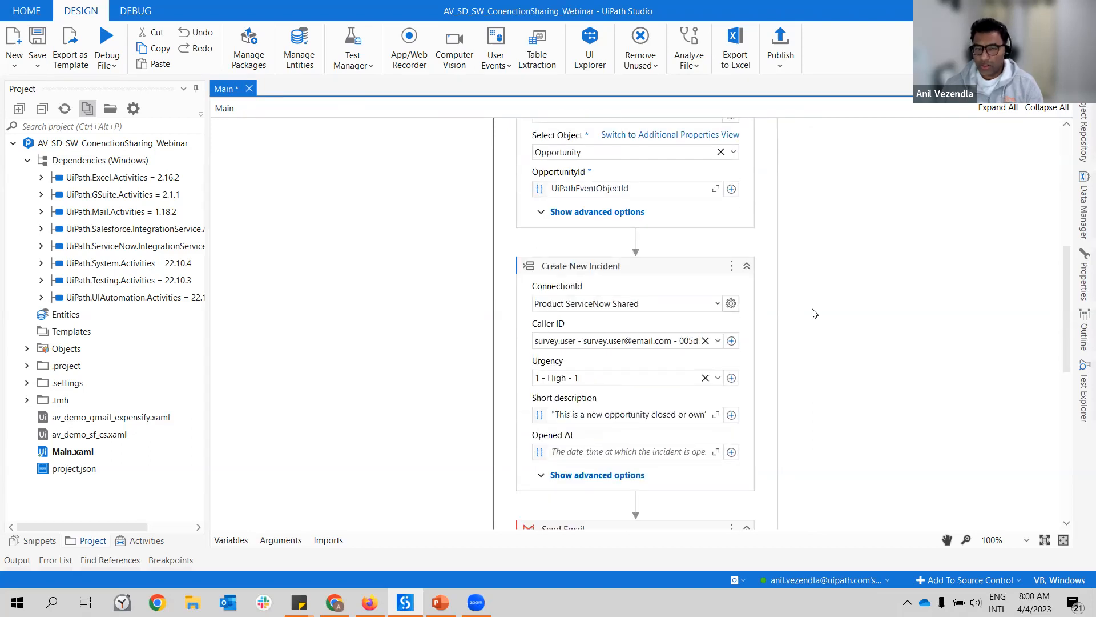
pyautogui.scroll(-5, 814, 314)
pyautogui.scroll(-2, 814, 314)
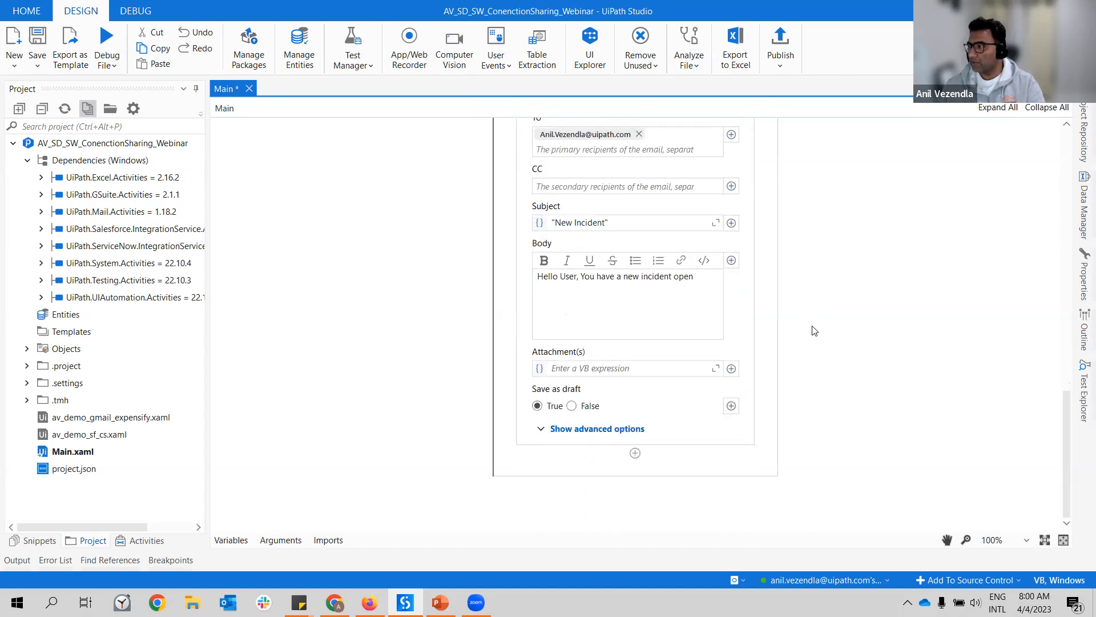
# View the connections available to the When an event happens trigger and the Get Record activity of the Main Sequence.
pyautogui.scroll(3, 814, 330)
pyautogui.scroll(6, 815, 331)
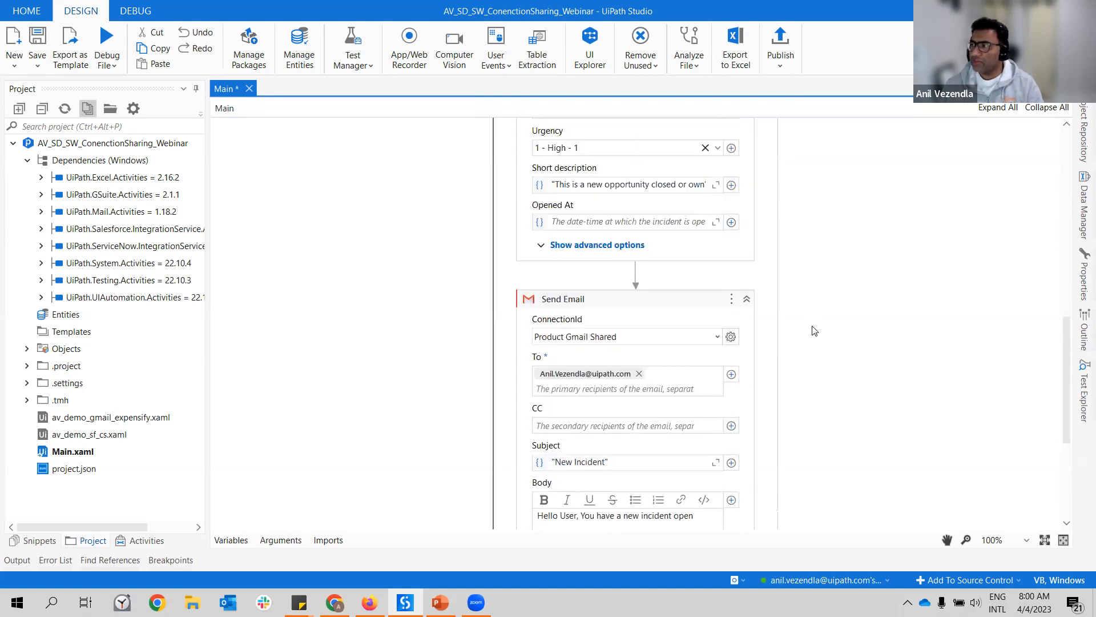
pyautogui.scroll(6, 815, 331)
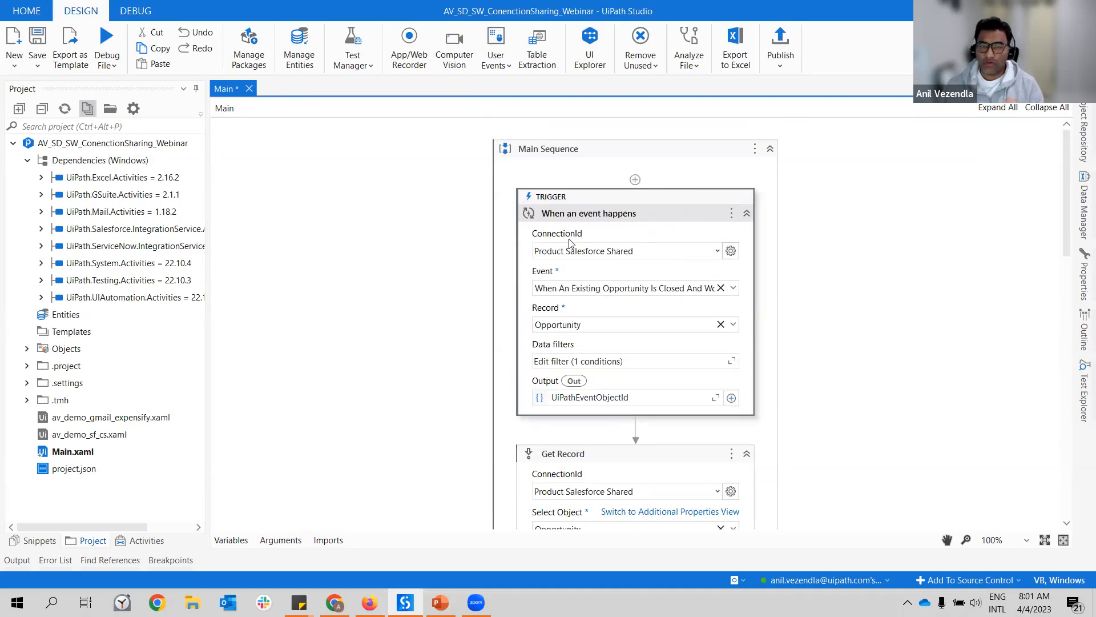
pyautogui.click(717, 251)
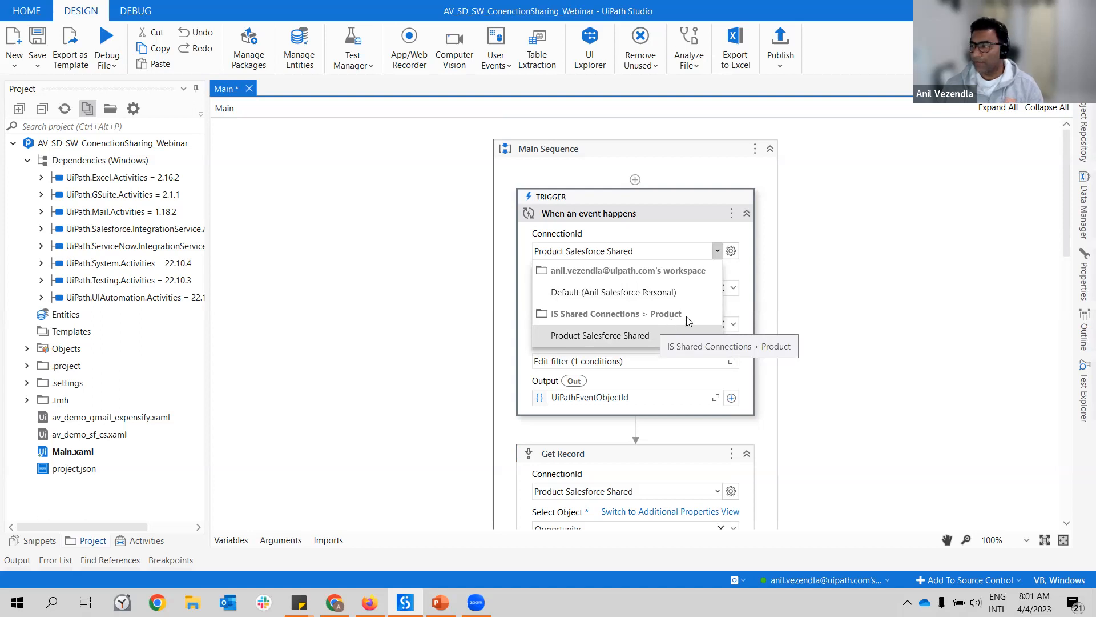
pyautogui.click(853, 311)
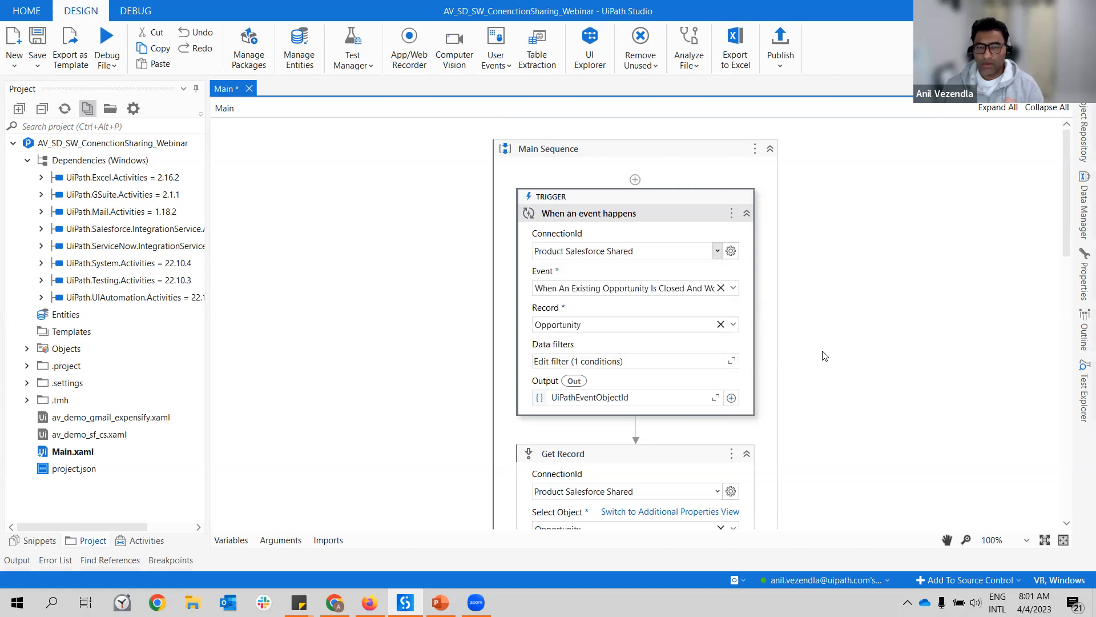
pyautogui.scroll(-2, 822, 355)
pyautogui.click(717, 354)
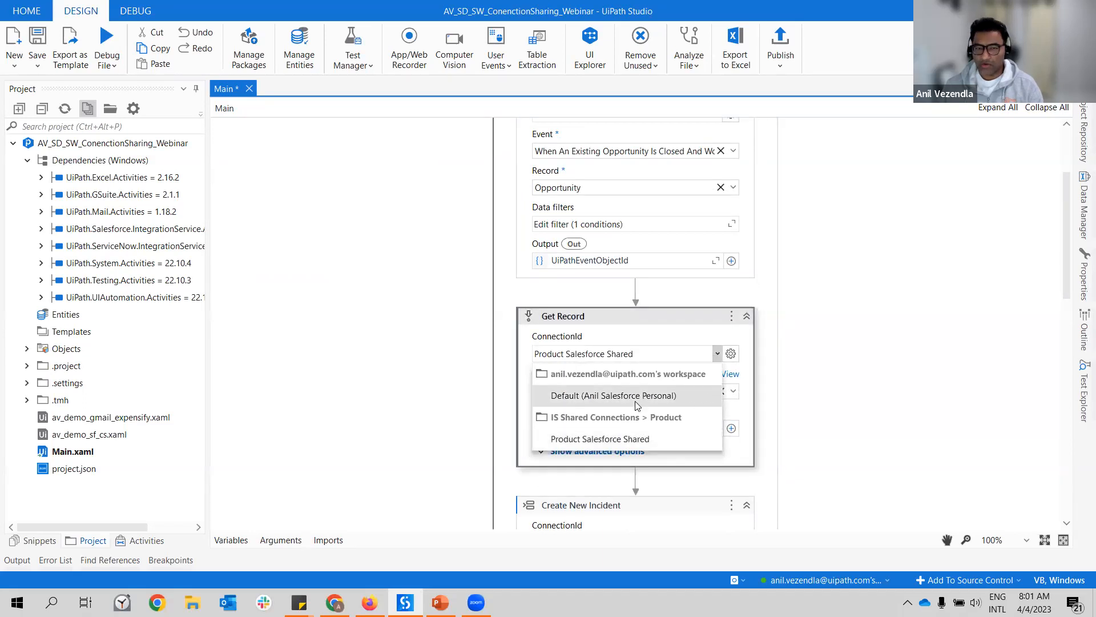
pyautogui.scroll(-4, 828, 410)
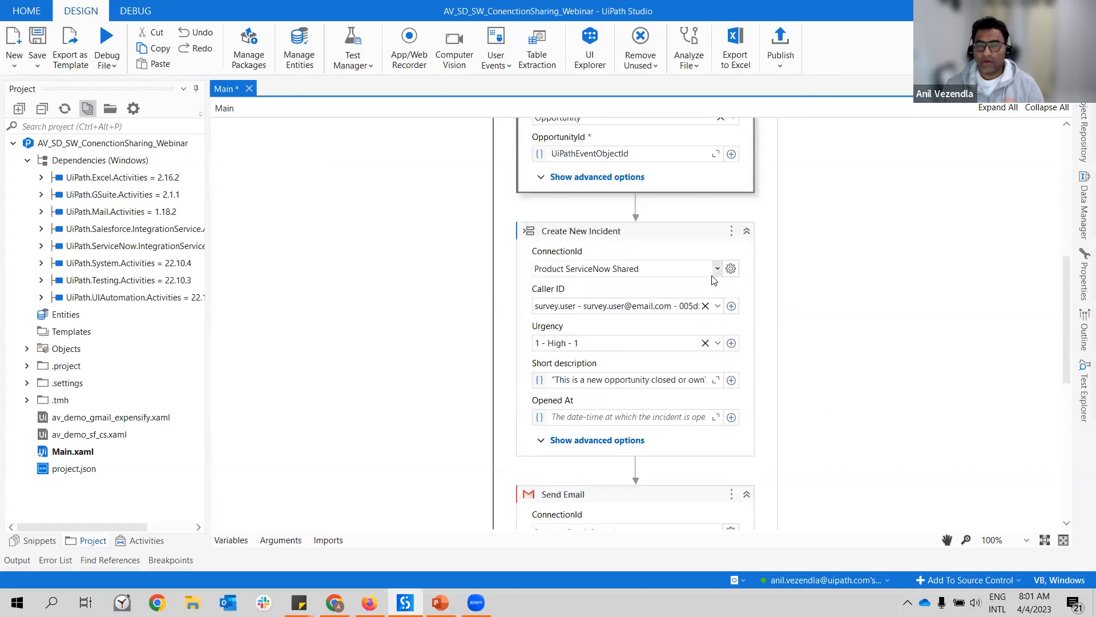
# View the personal and shared connections available to the Create New Incident and Send Email activities.
pyautogui.click(717, 269)
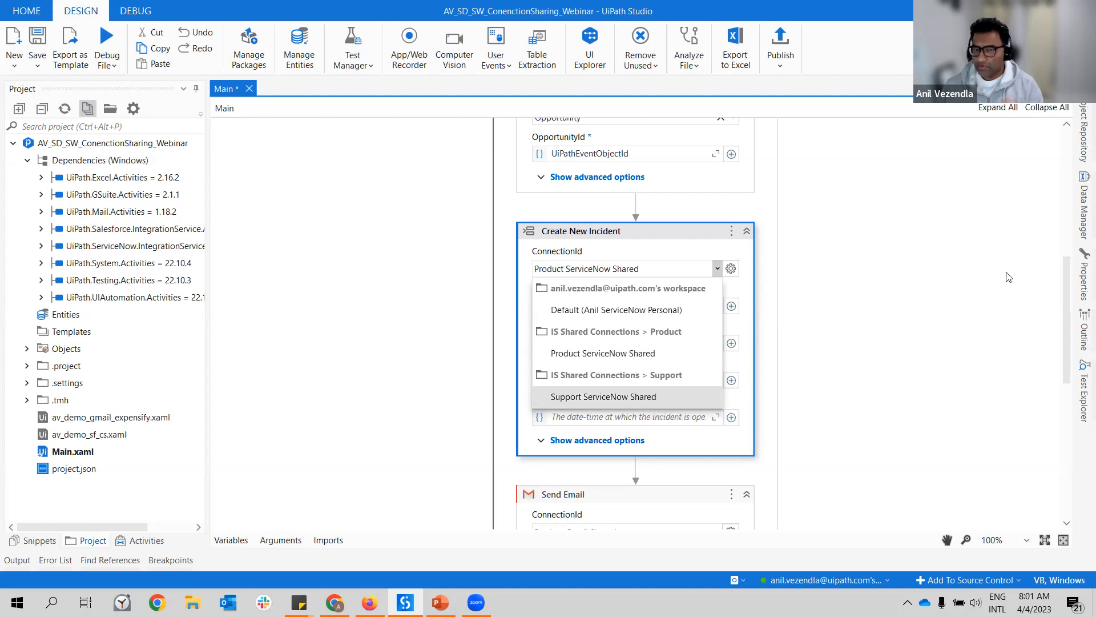
pyautogui.click(899, 284)
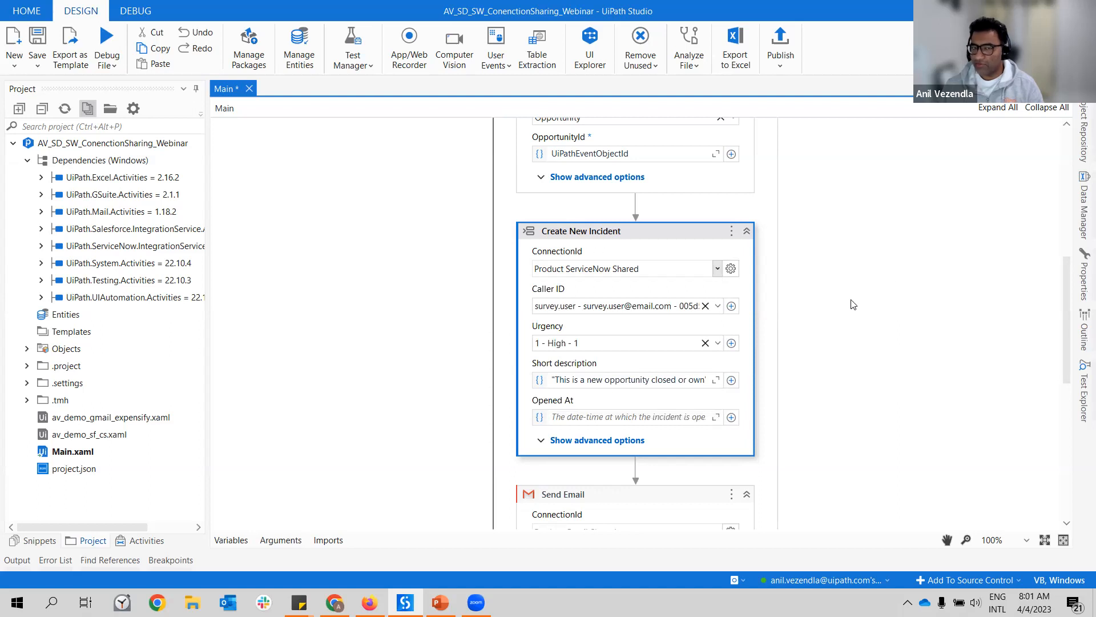
pyautogui.scroll(-3, 852, 304)
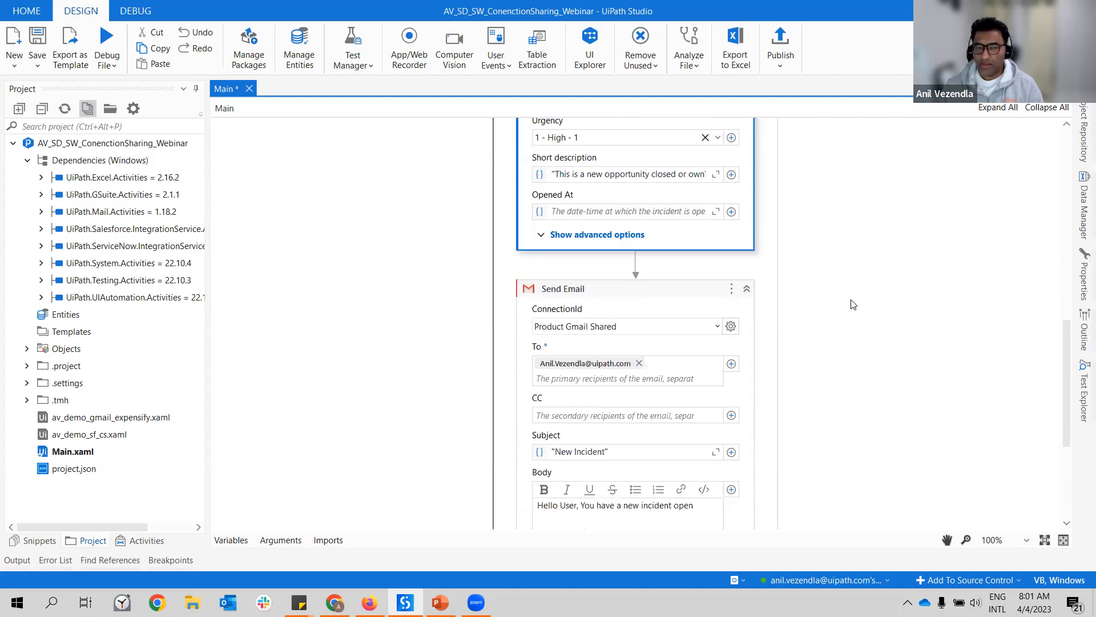
pyautogui.click(717, 327)
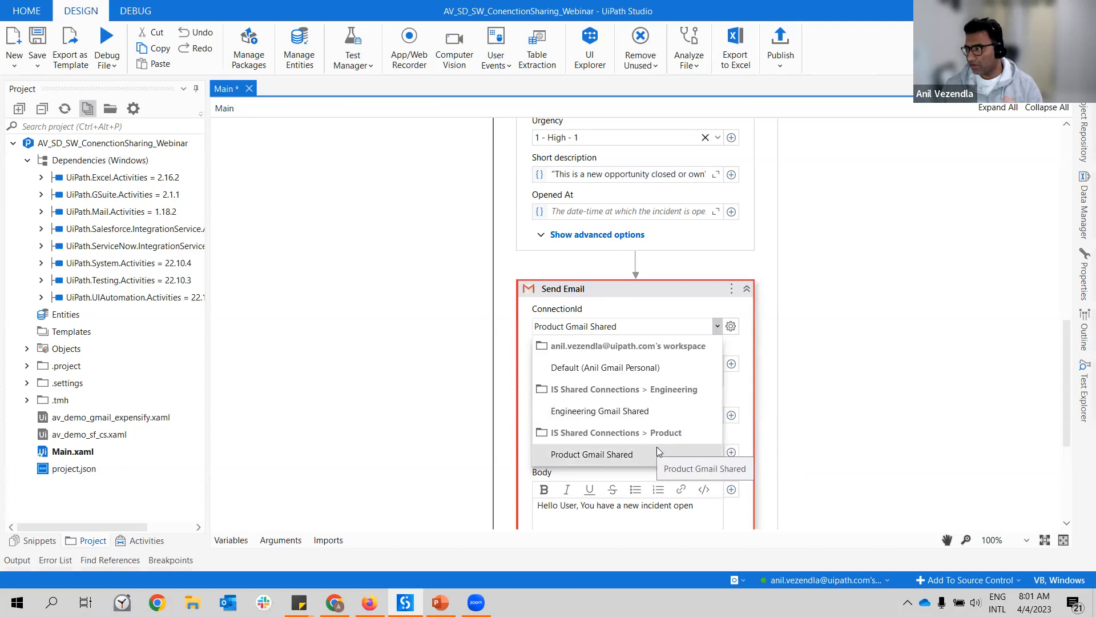
pyautogui.click(897, 370)
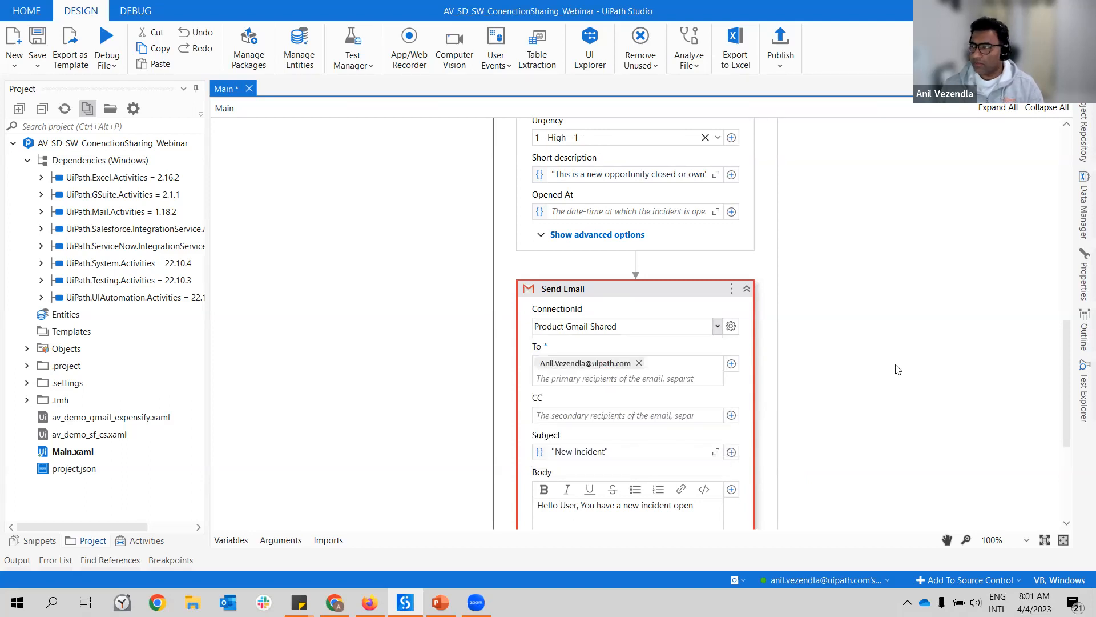
pyautogui.click(717, 327)
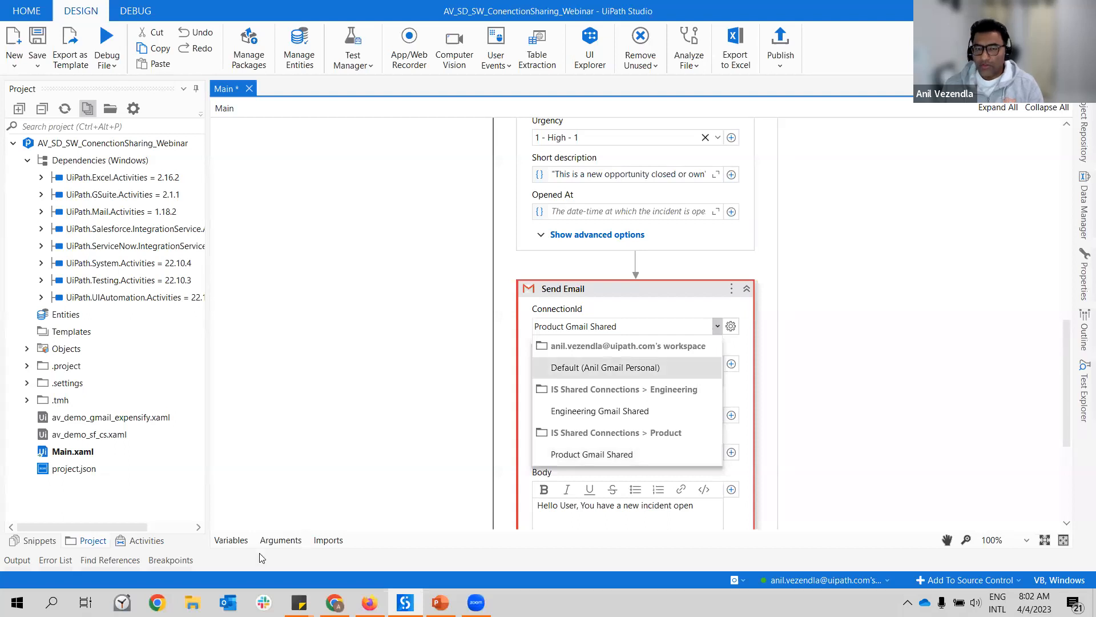
pyautogui.click(865, 407)
pyautogui.scroll(10, 865, 407)
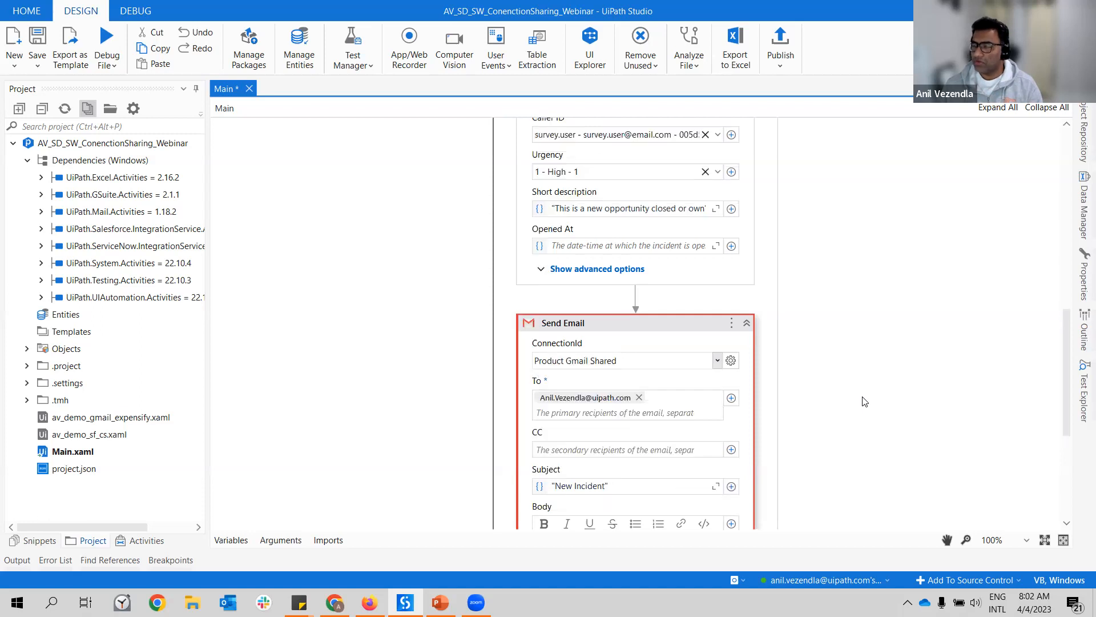
pyautogui.scroll(3, 863, 399)
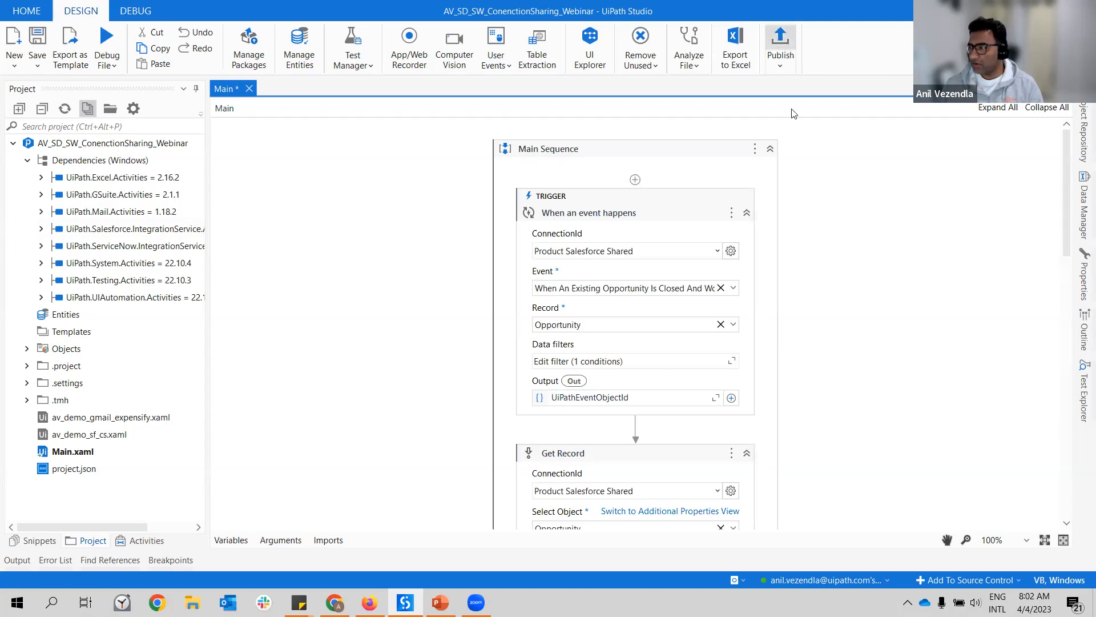
# Open the project's publish options, choose Orchestrator Tenant Processes Feed as the destination, and cancel publishing.
pyautogui.click(780, 38)
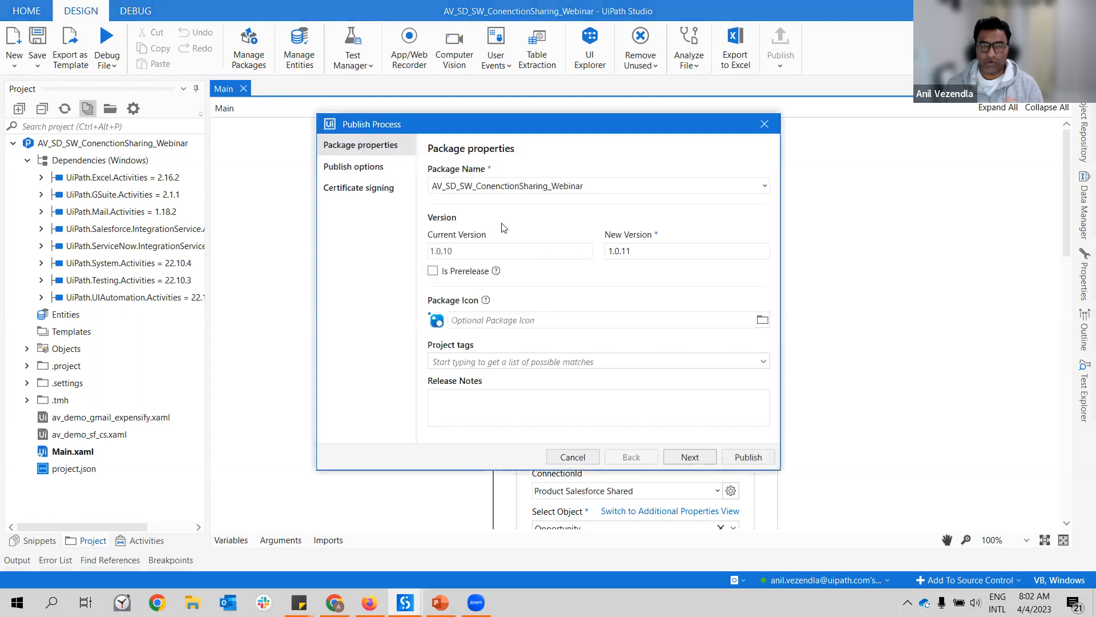
pyautogui.click(376, 167)
pyautogui.click(765, 186)
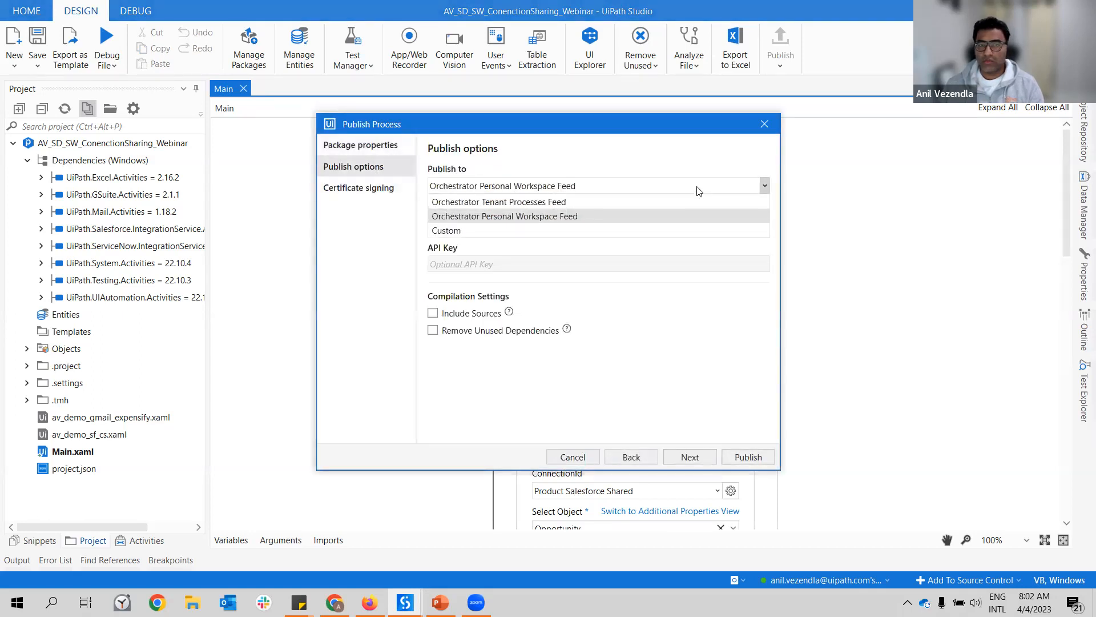
pyautogui.click(617, 200)
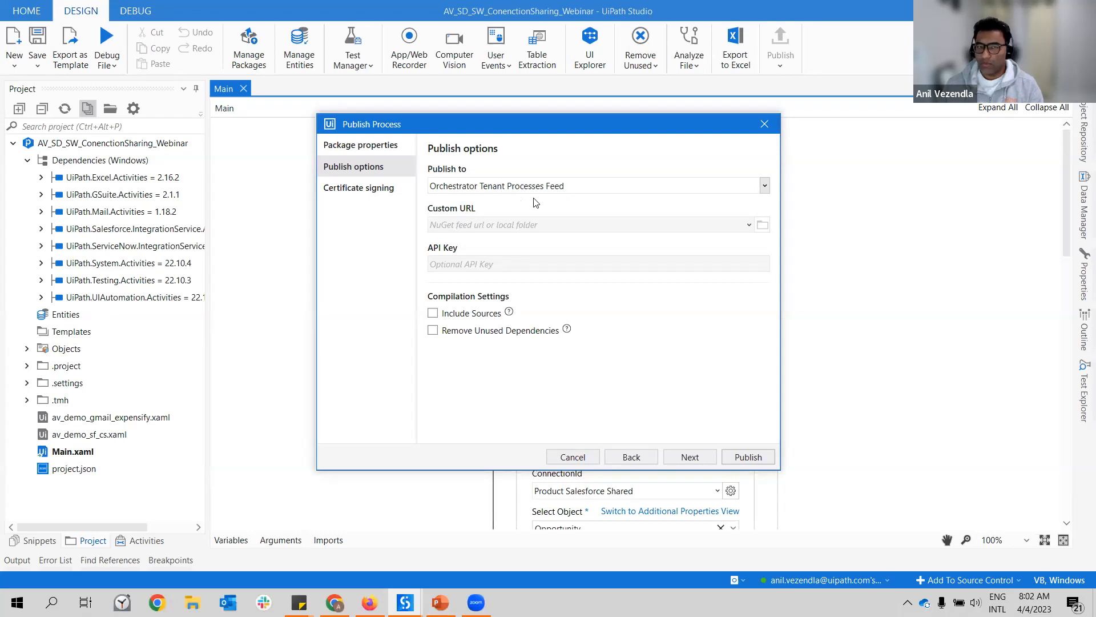
pyautogui.click(572, 457)
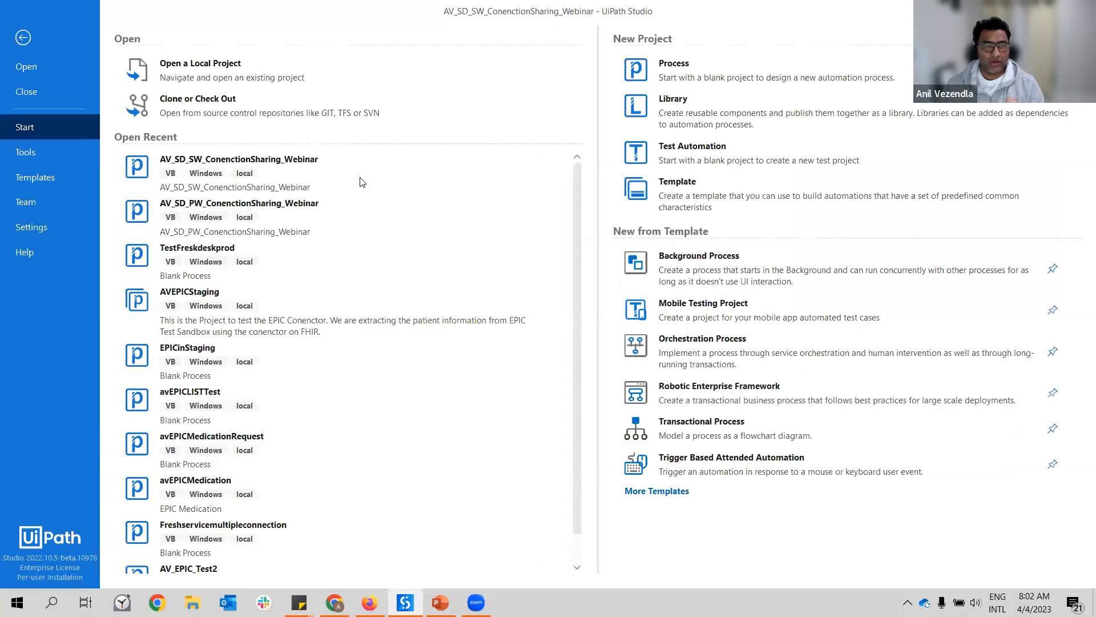
# Open the Main workflow of AV_SD_PW_ConenctionSharing_Webinar and select the default personal Gmail connection for the When New Email Arrives trigger.
pyautogui.click(372, 213)
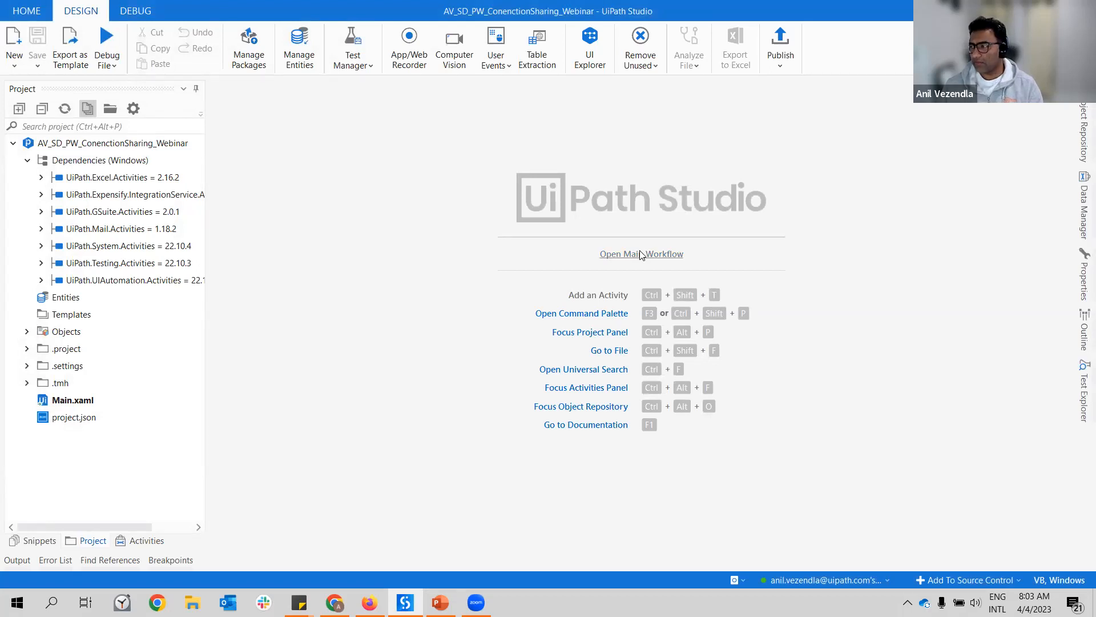
pyautogui.click(642, 255)
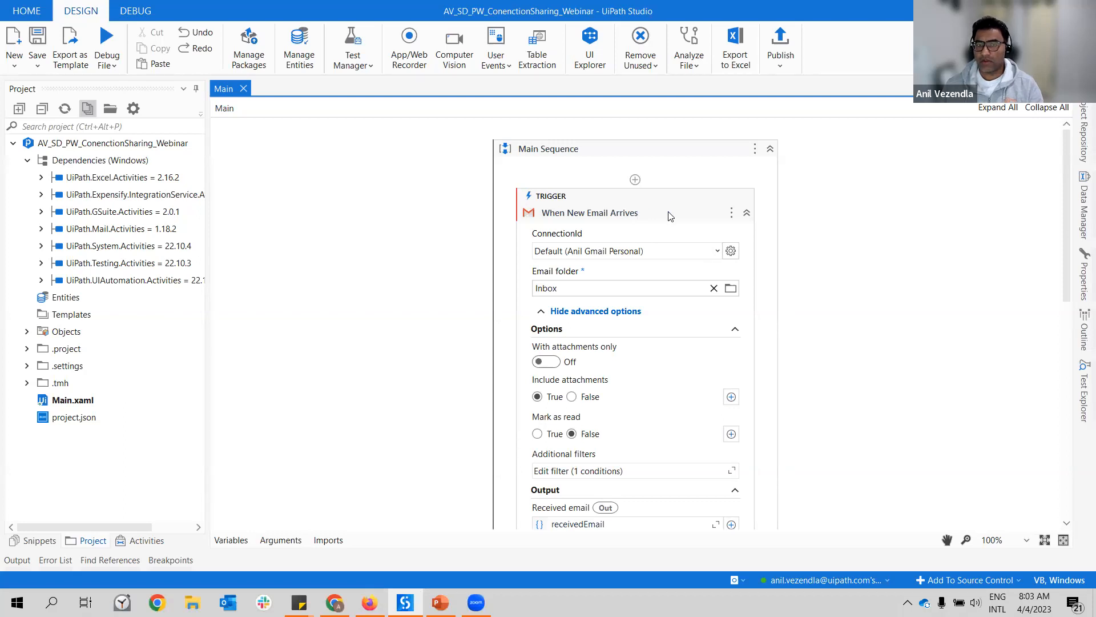
pyautogui.click(680, 256)
pyautogui.click(686, 252)
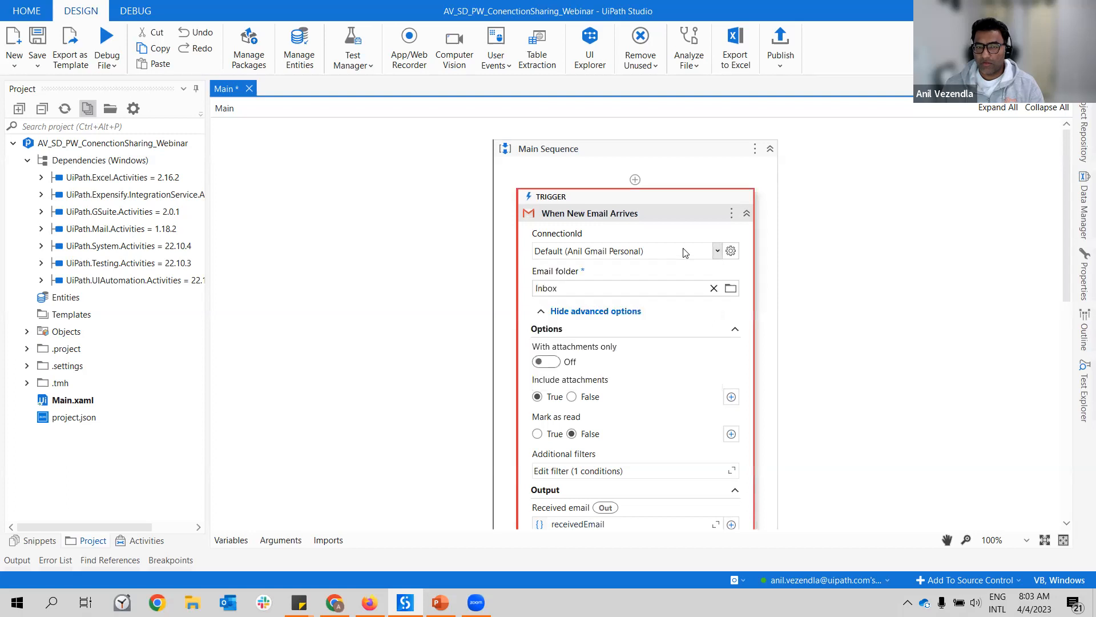
pyautogui.click(672, 254)
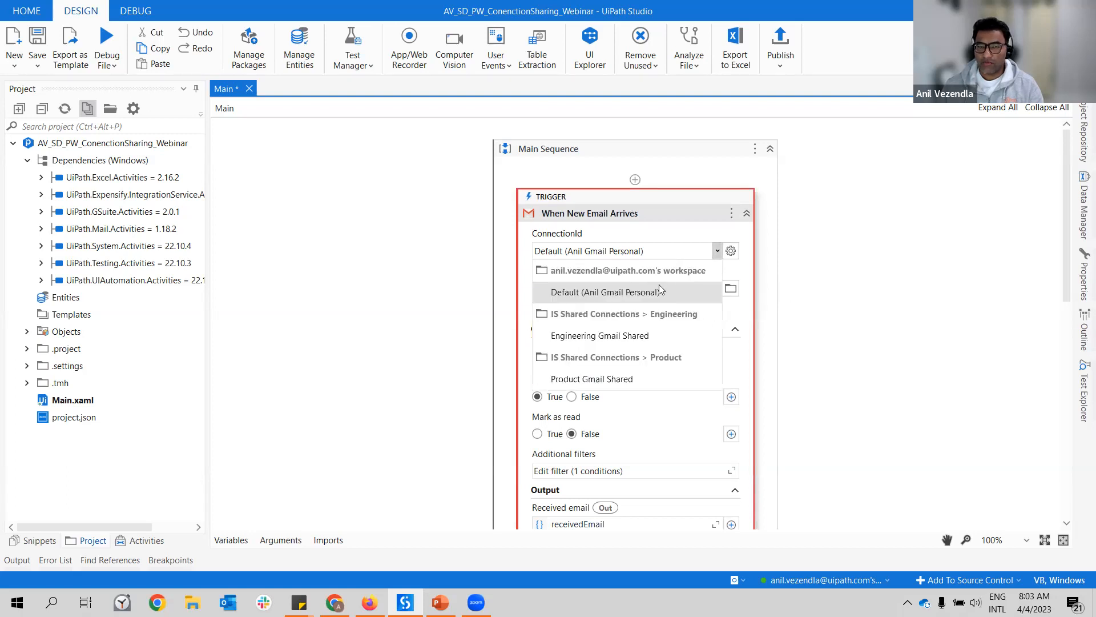
pyautogui.click(654, 295)
# Dismiss the error, look over the Download Email activity, and select the default personal Expensify connection for Insert Record.
pyautogui.scroll(-1, 824, 308)
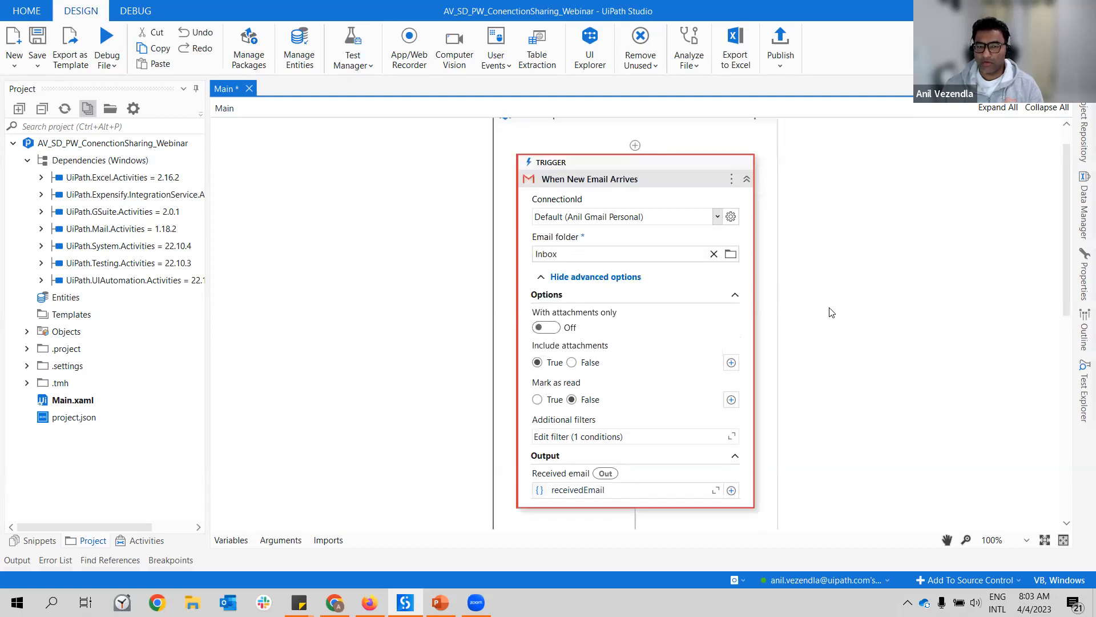
pyautogui.scroll(-5, 828, 343)
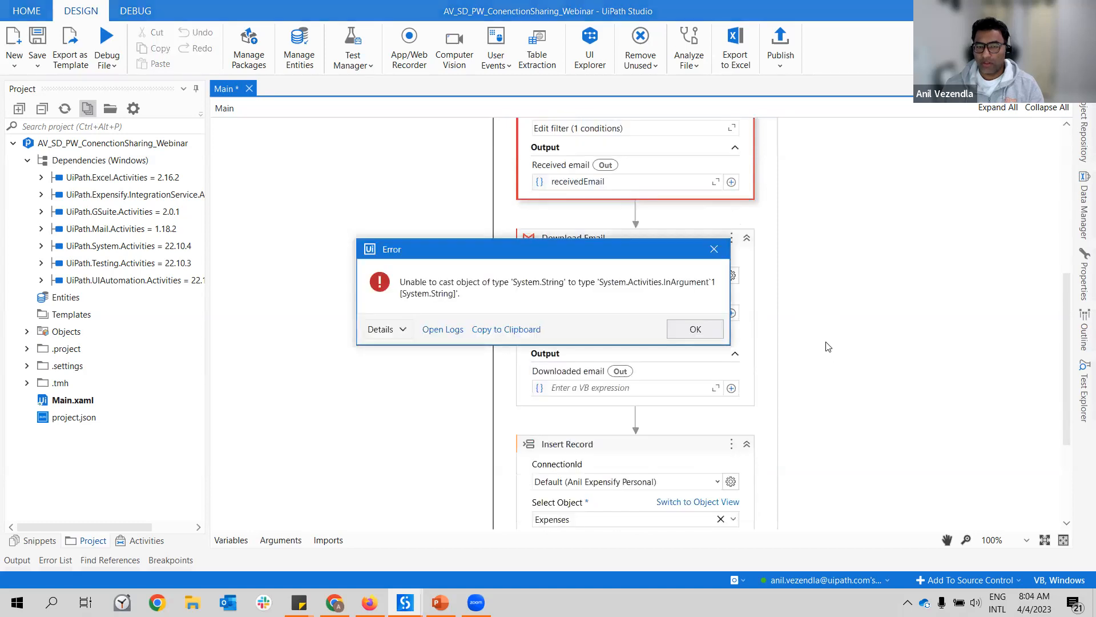
pyautogui.click(696, 329)
pyautogui.scroll(9, 824, 336)
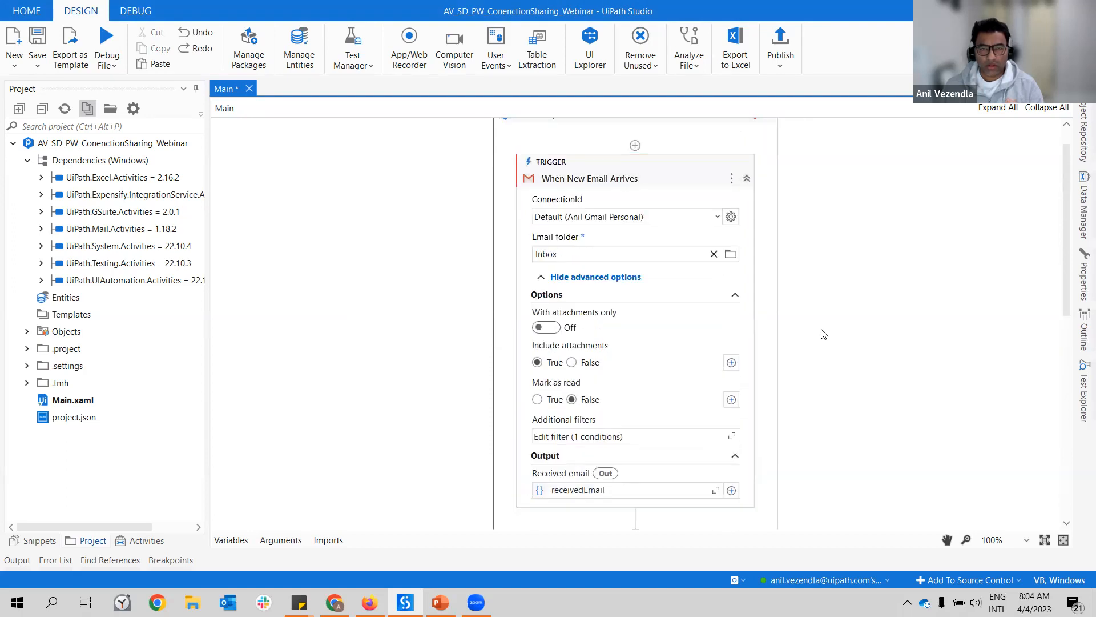
pyautogui.scroll(-11, 824, 334)
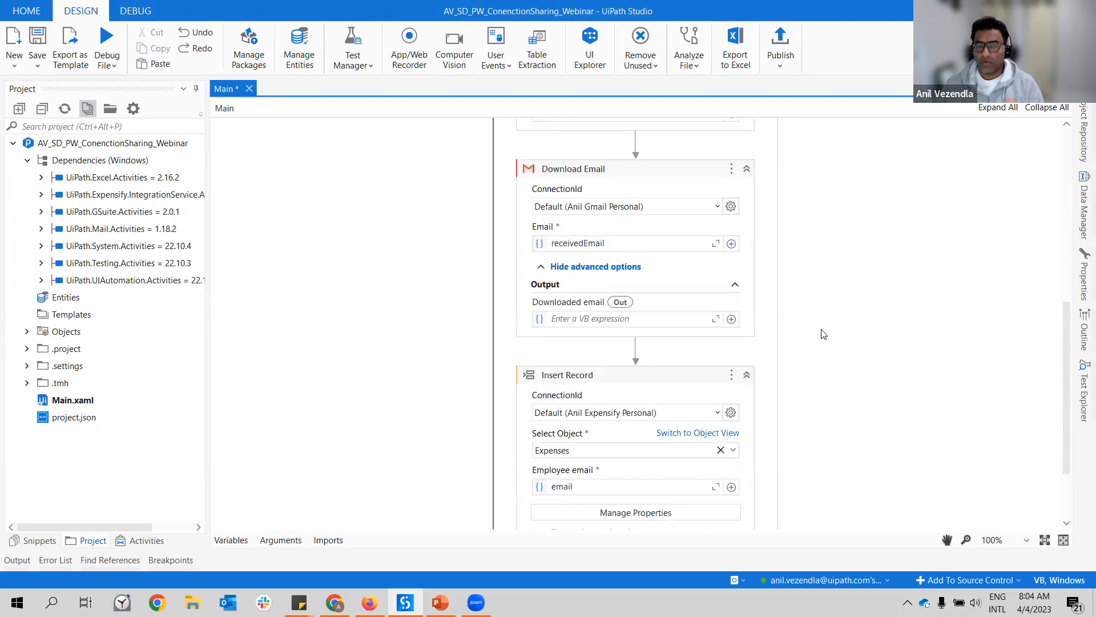
pyautogui.scroll(-3, 824, 334)
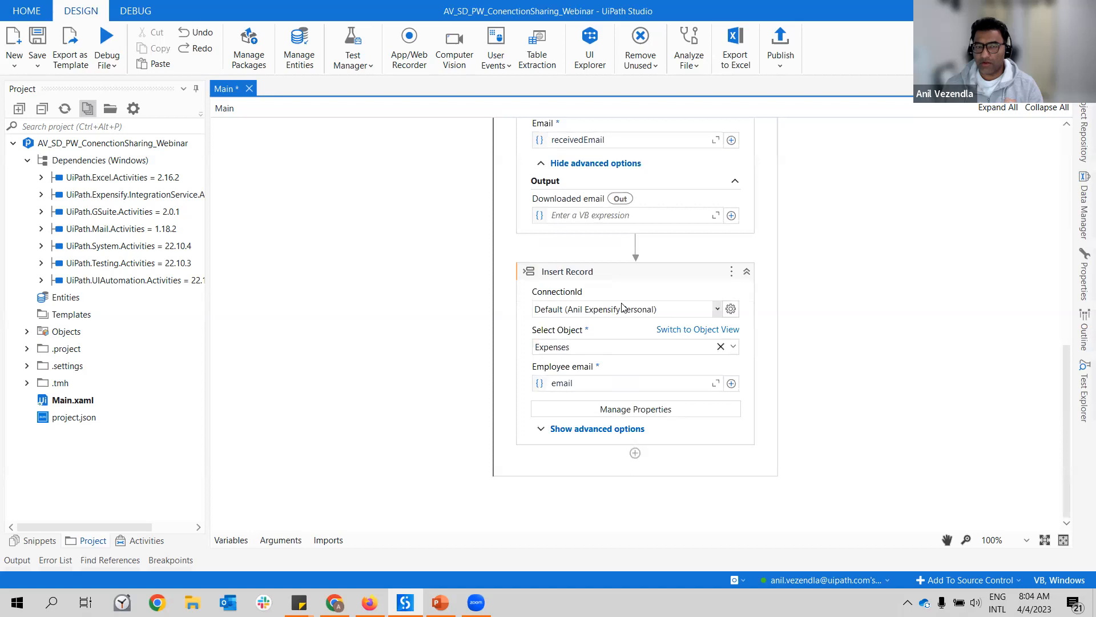
pyautogui.click(660, 313)
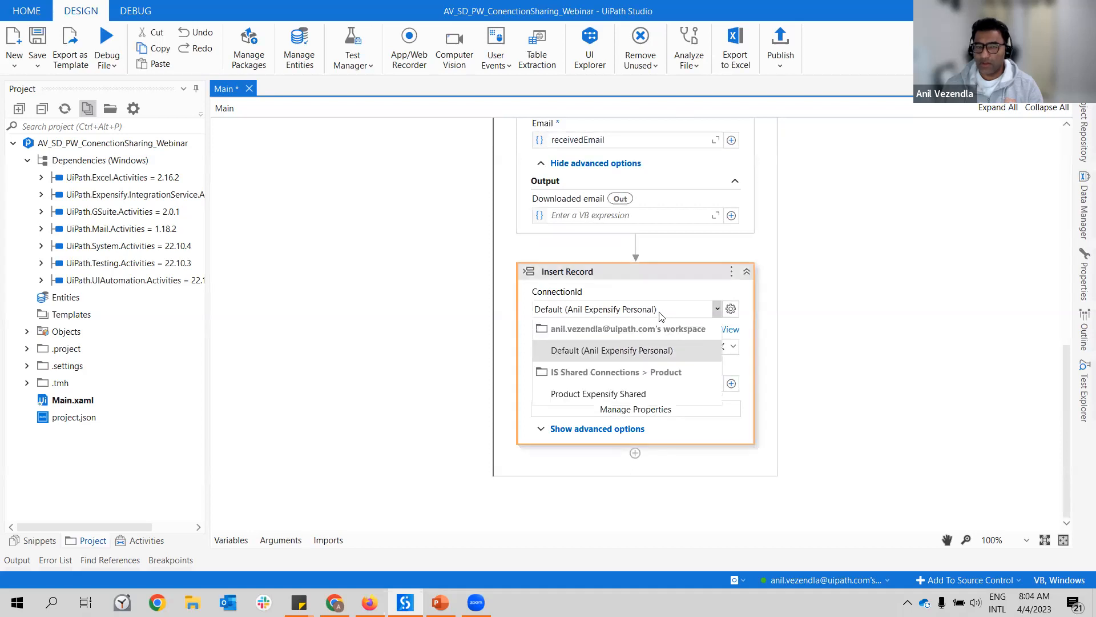
pyautogui.click(680, 351)
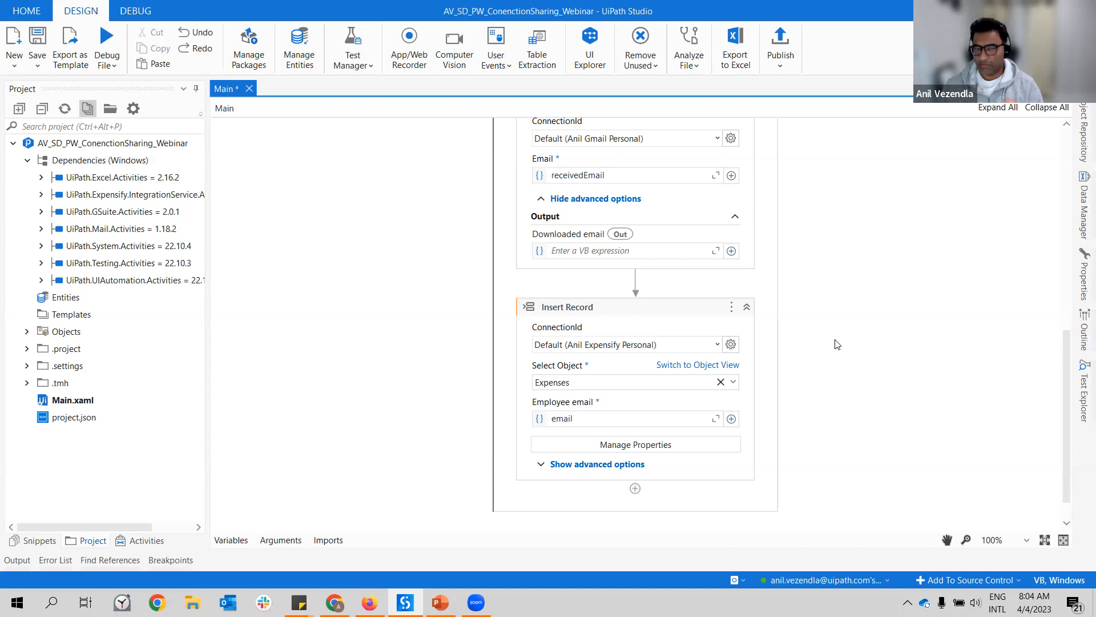
pyautogui.scroll(3, 838, 344)
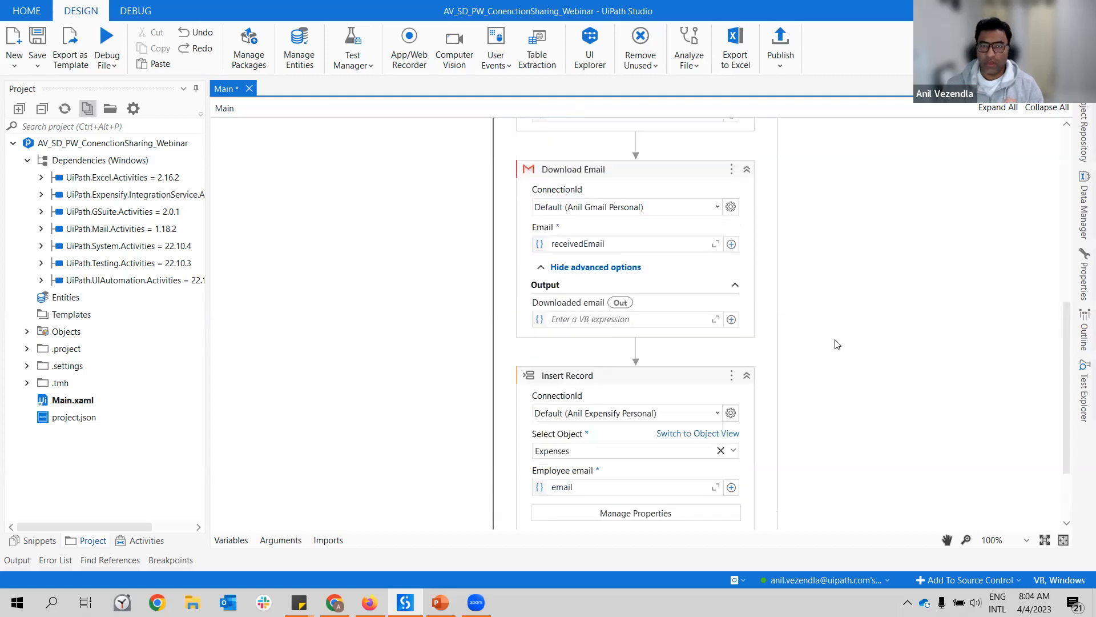
# Open the personal workflow's publish options, choose Orchestrator Personal Workspace Feed as the destination, and cancel publishing.
pyautogui.click(780, 40)
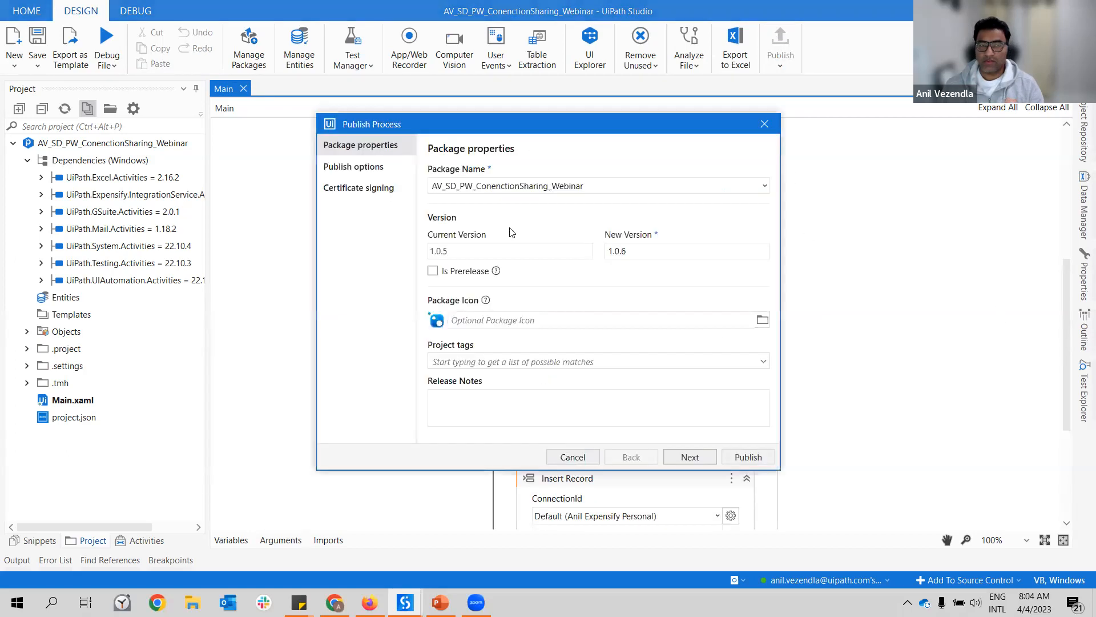
pyautogui.click(377, 168)
pyautogui.click(589, 188)
pyautogui.click(519, 217)
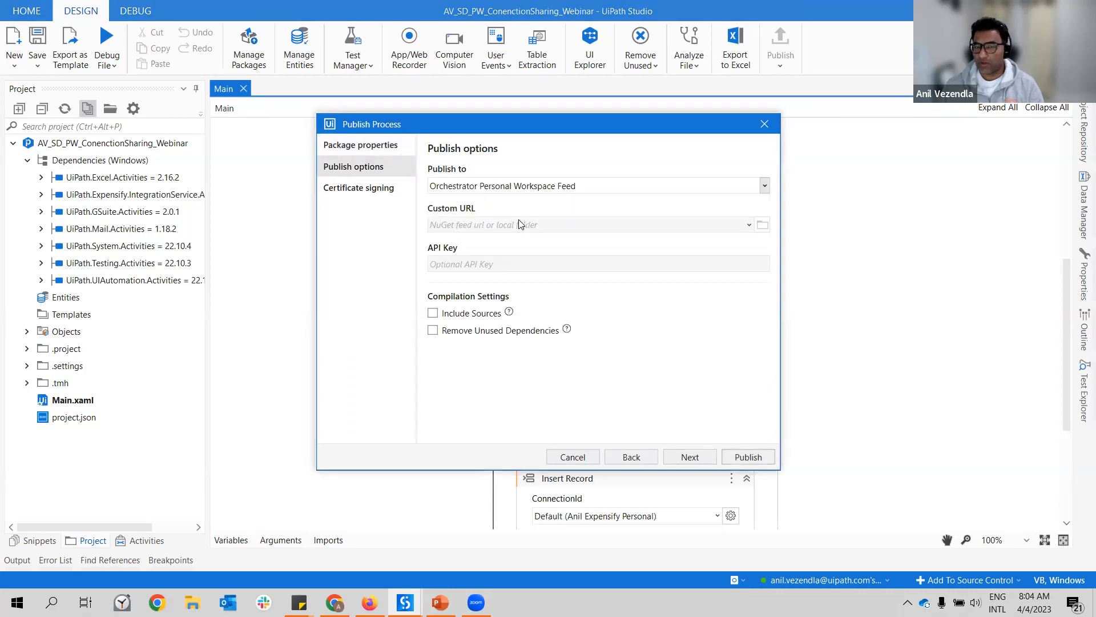
pyautogui.click(574, 456)
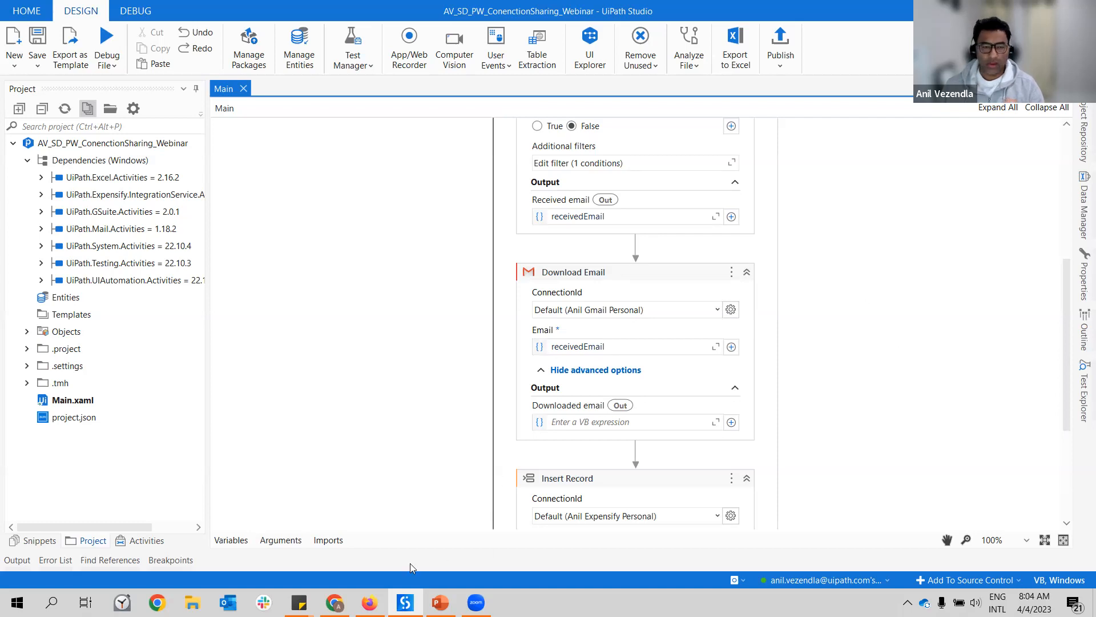
# Switch to Chrome and open the Studio projects page of the UiPath cloud.
pyautogui.click(335, 602)
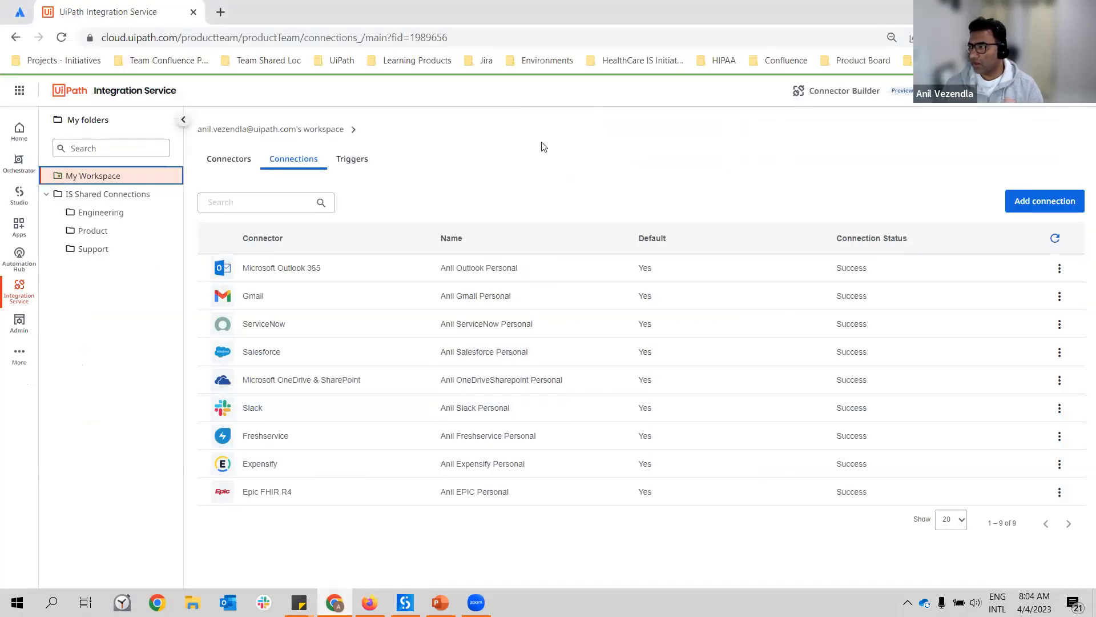
pyautogui.click(18, 200)
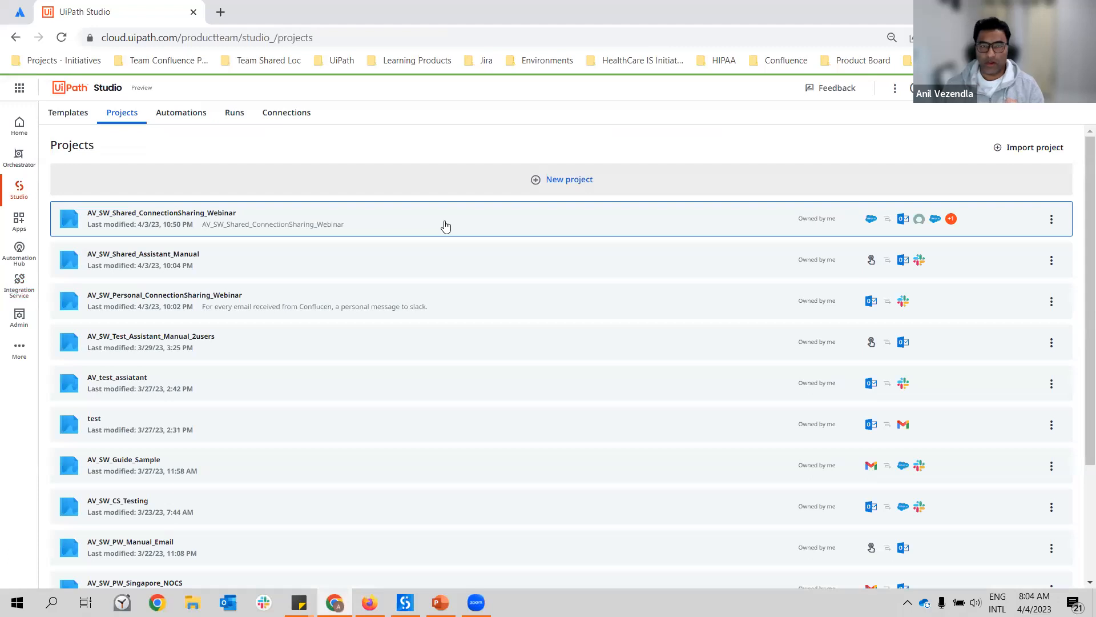
# Open the AV_SW_Shared_ConnectionSharing_Webinar project and look through its activities from the Event Trigger to Send Email.
pyautogui.click(394, 228)
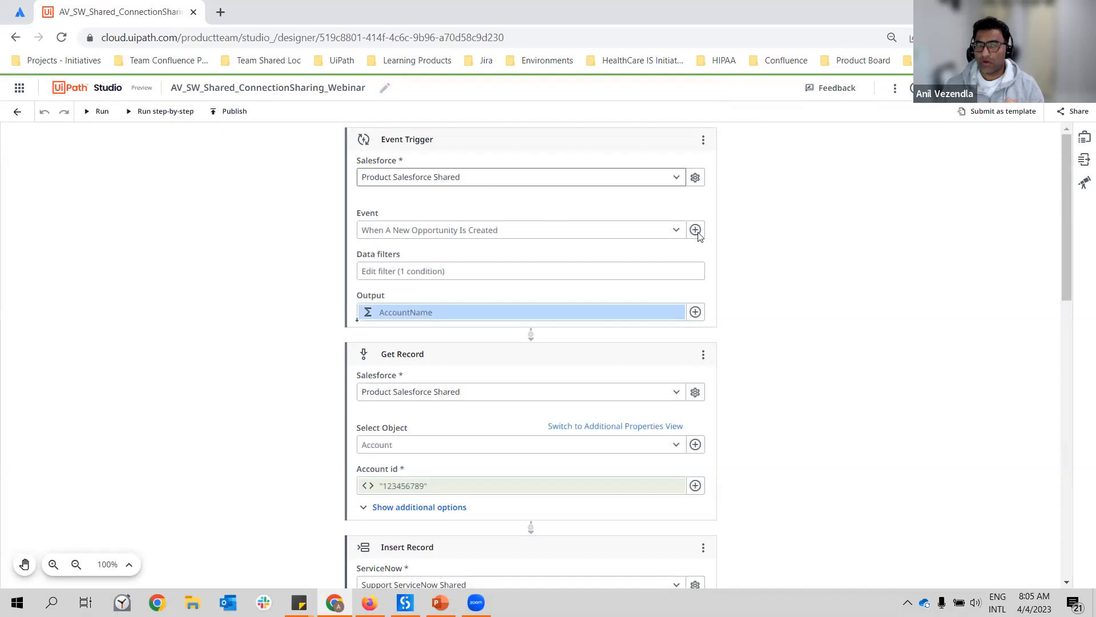
pyautogui.scroll(-3, 791, 309)
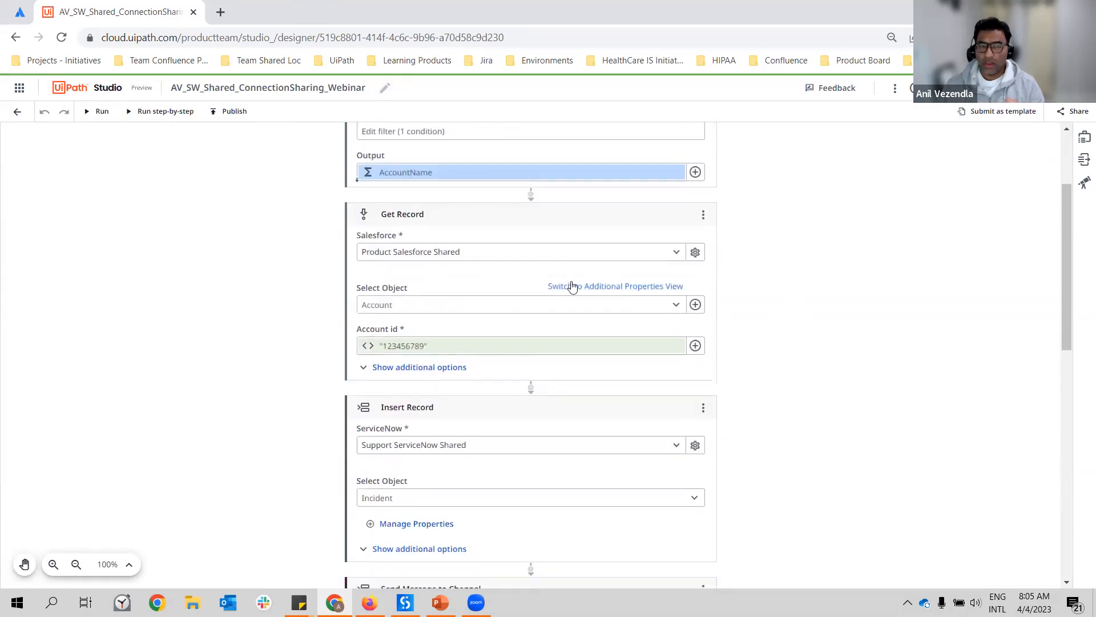
pyautogui.scroll(-4, 515, 280)
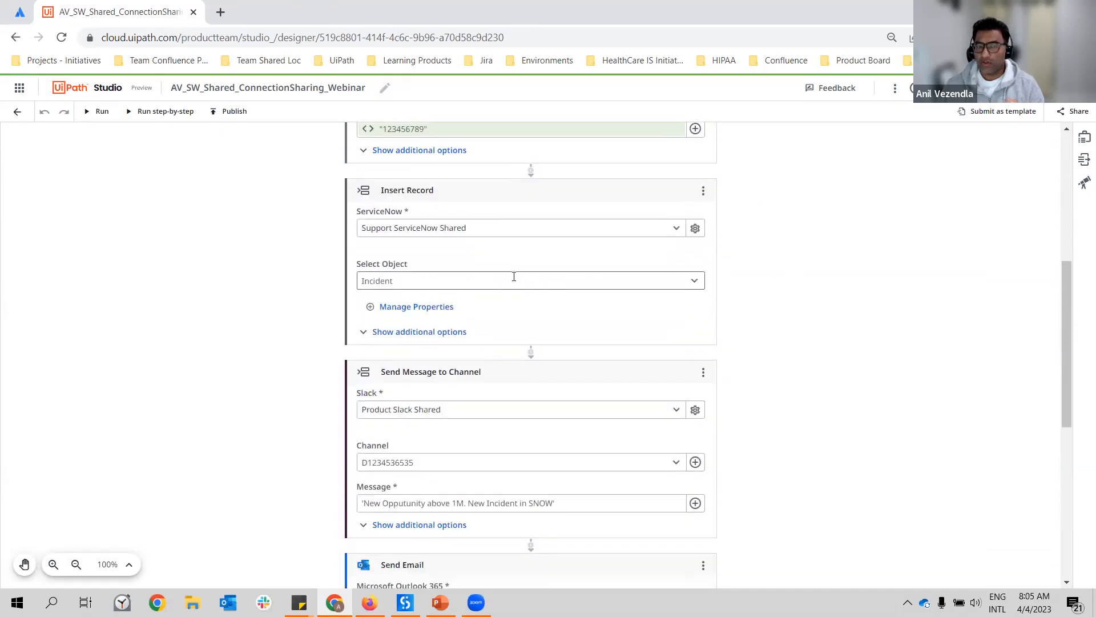
pyautogui.scroll(-2, 519, 281)
pyautogui.scroll(-1, 519, 281)
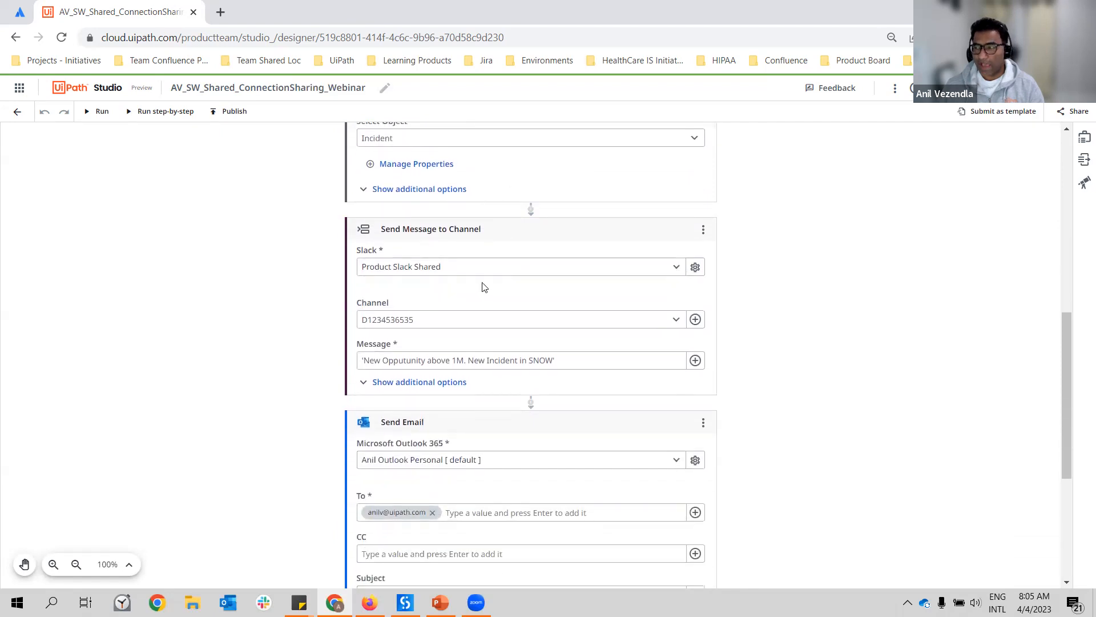
pyautogui.scroll(-2, 483, 292)
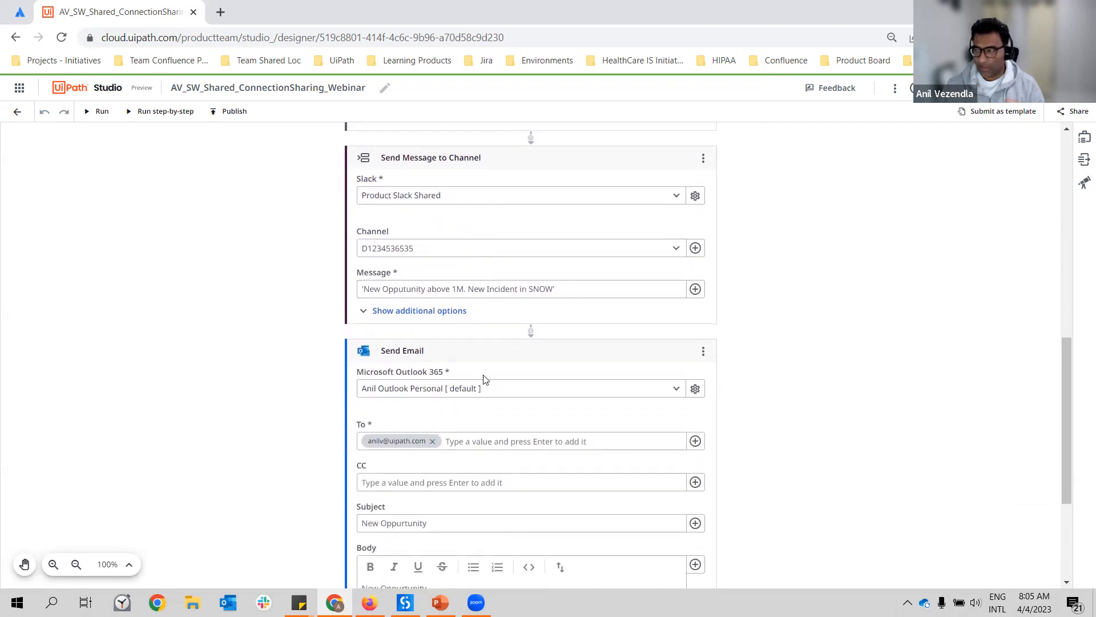
pyautogui.scroll(8, 483, 380)
pyautogui.scroll(3, 484, 380)
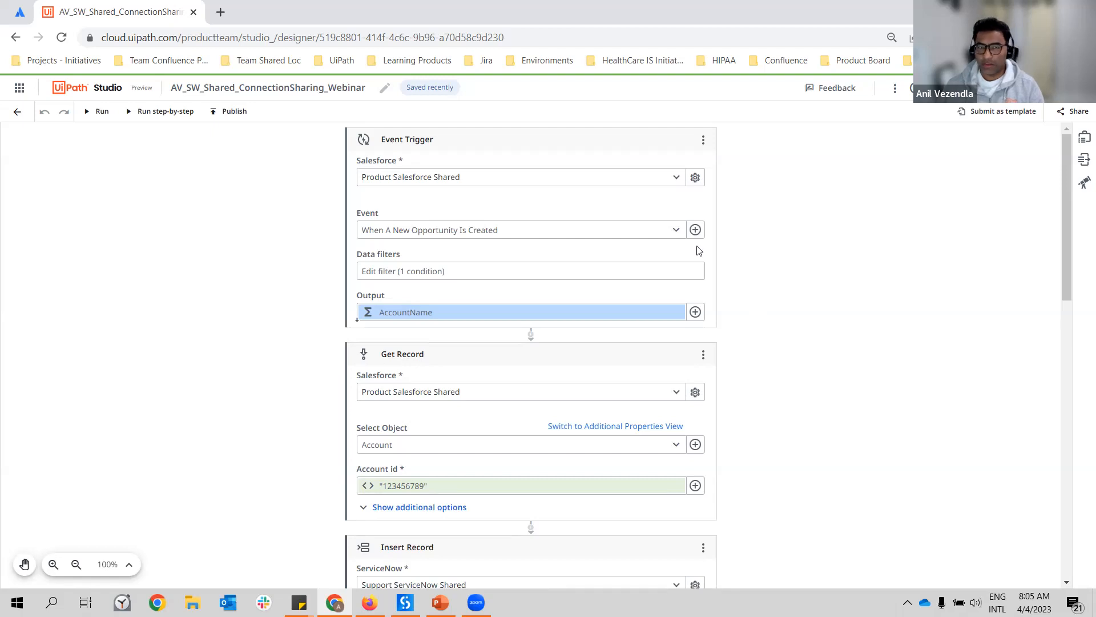
# Check which Salesforce connections are available to the Event Trigger and the Get Record activity.
pyautogui.click(673, 181)
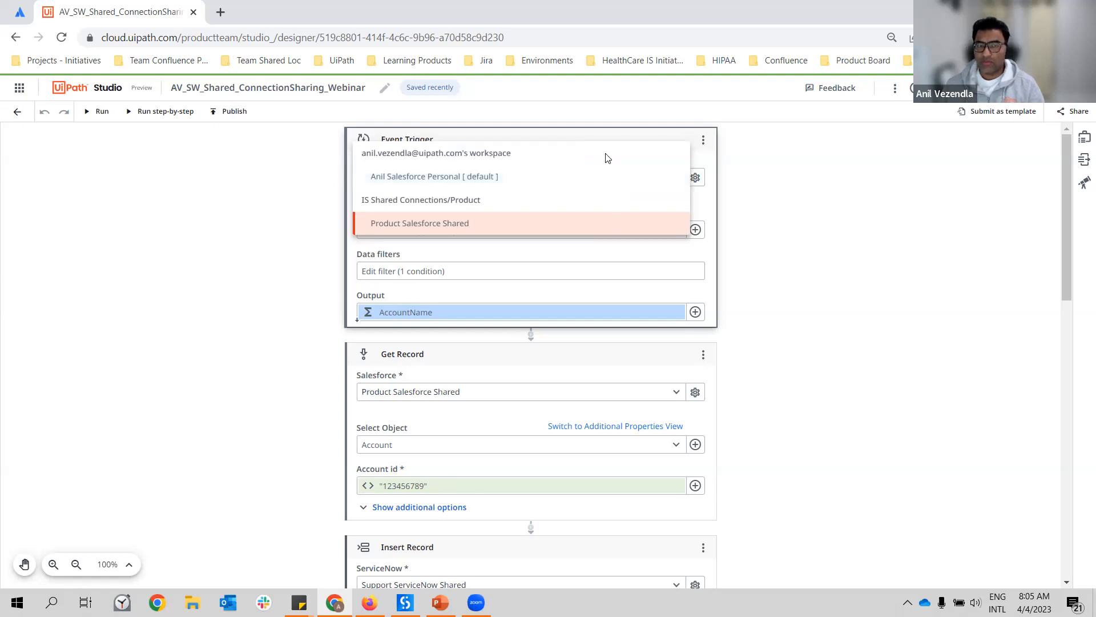
pyautogui.click(854, 280)
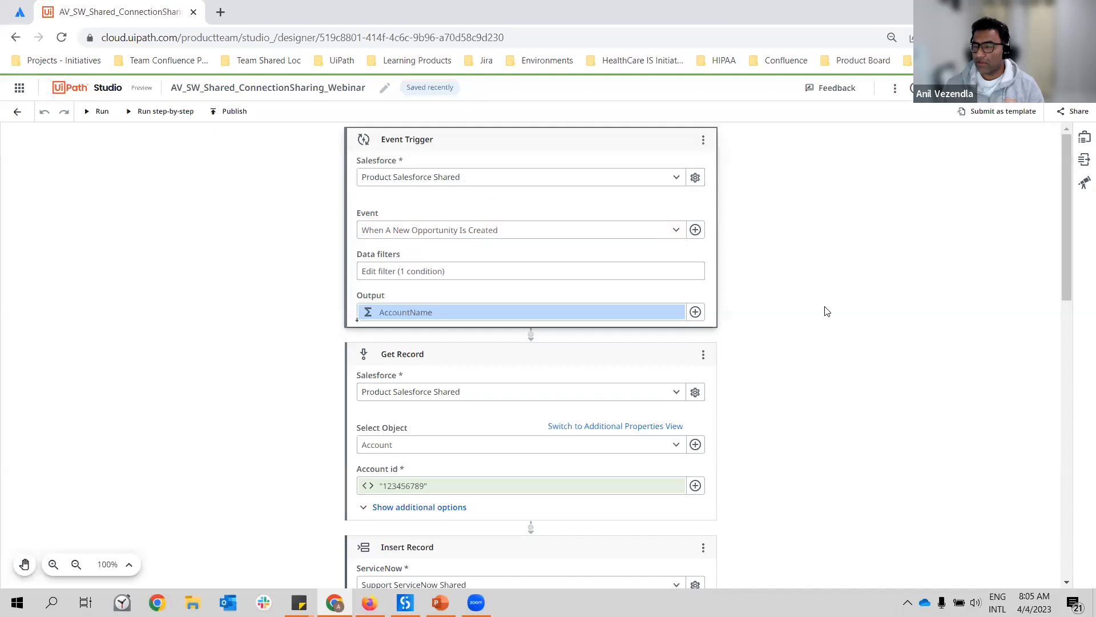
pyautogui.scroll(-3, 822, 403)
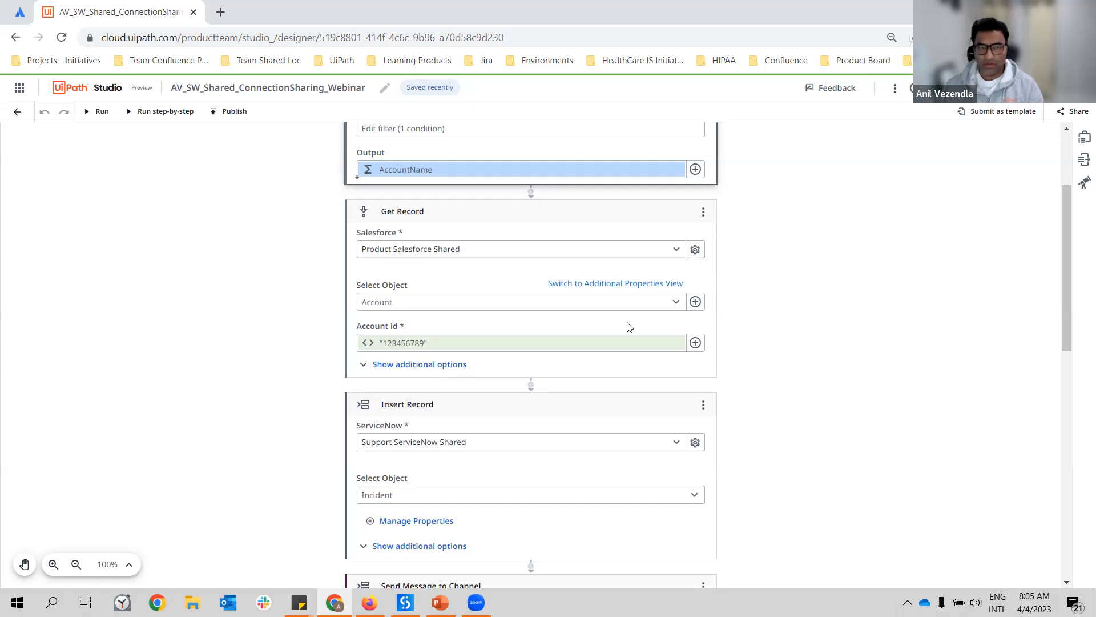
pyautogui.click(630, 250)
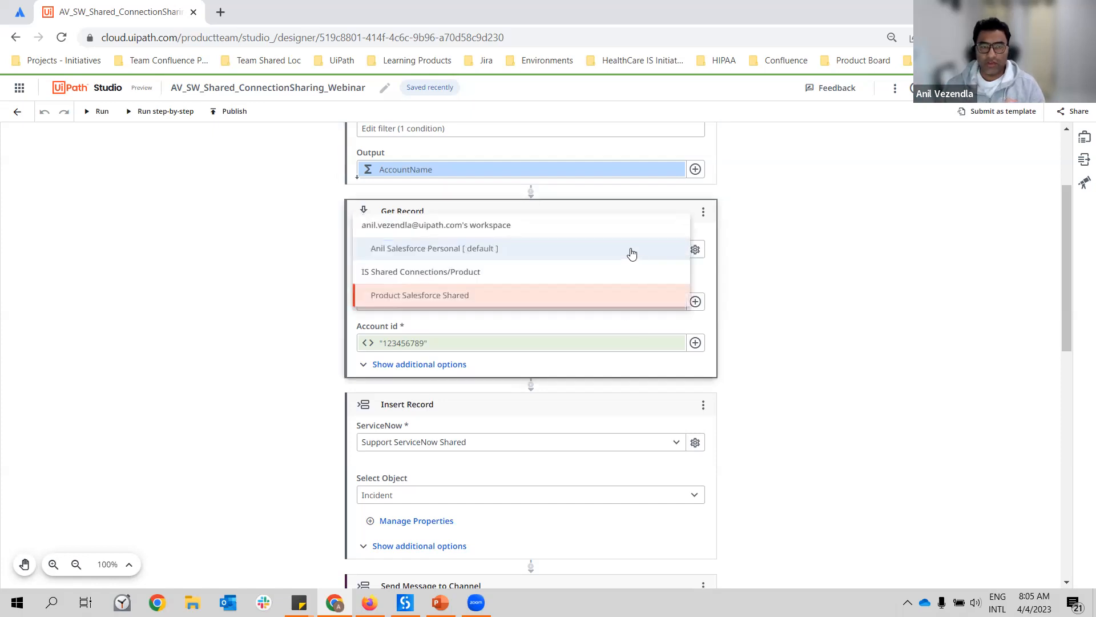
pyautogui.click(759, 299)
# Check which ServiceNow connections are available to Insert Record and which Slack connections are available to Send Message to Channel.
pyautogui.scroll(-6, 759, 299)
pyautogui.scroll(3, 634, 234)
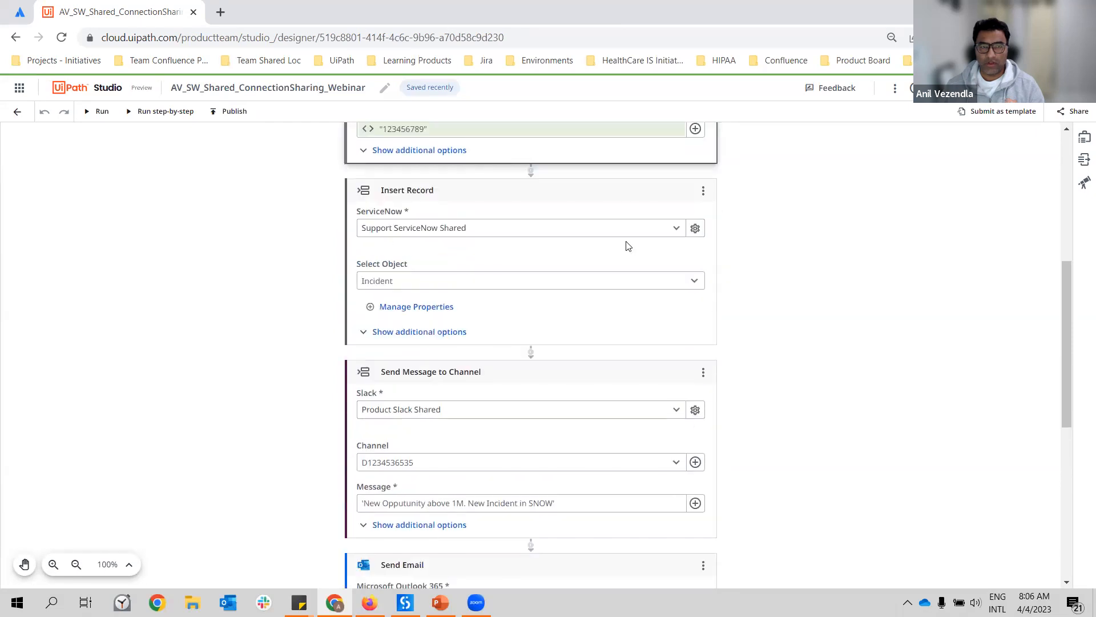
pyautogui.click(633, 233)
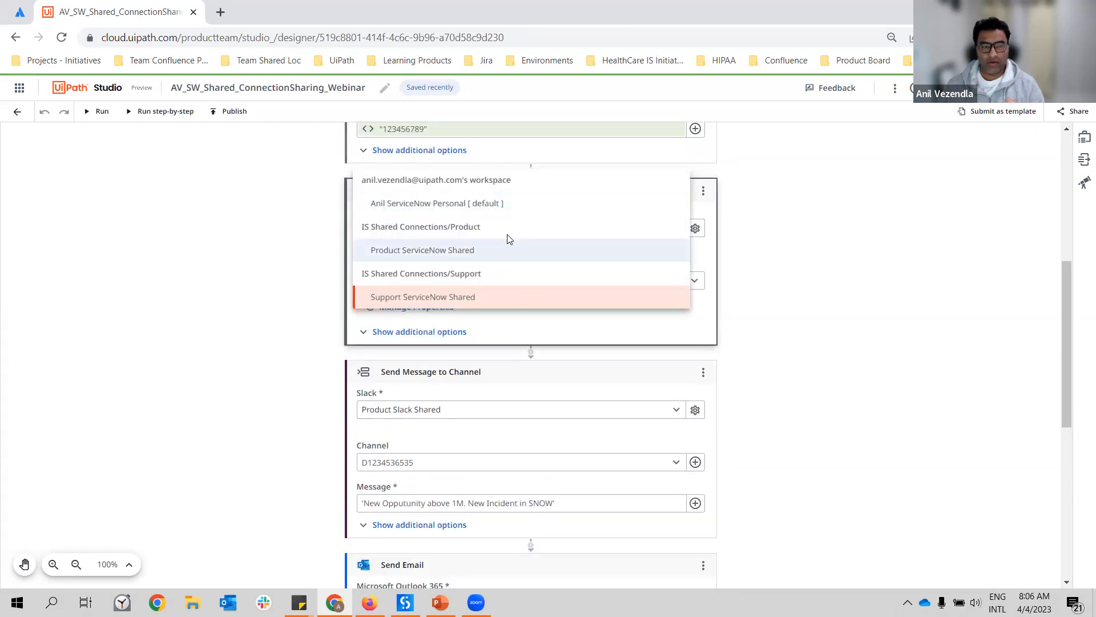
pyautogui.click(834, 326)
pyautogui.scroll(-3, 799, 314)
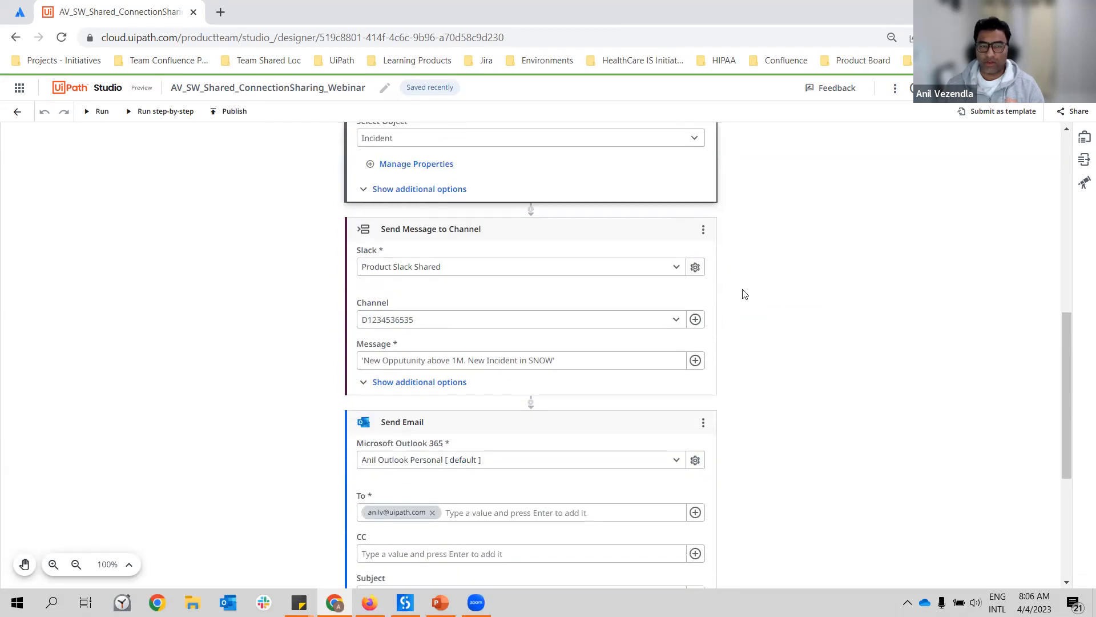
pyautogui.click(639, 269)
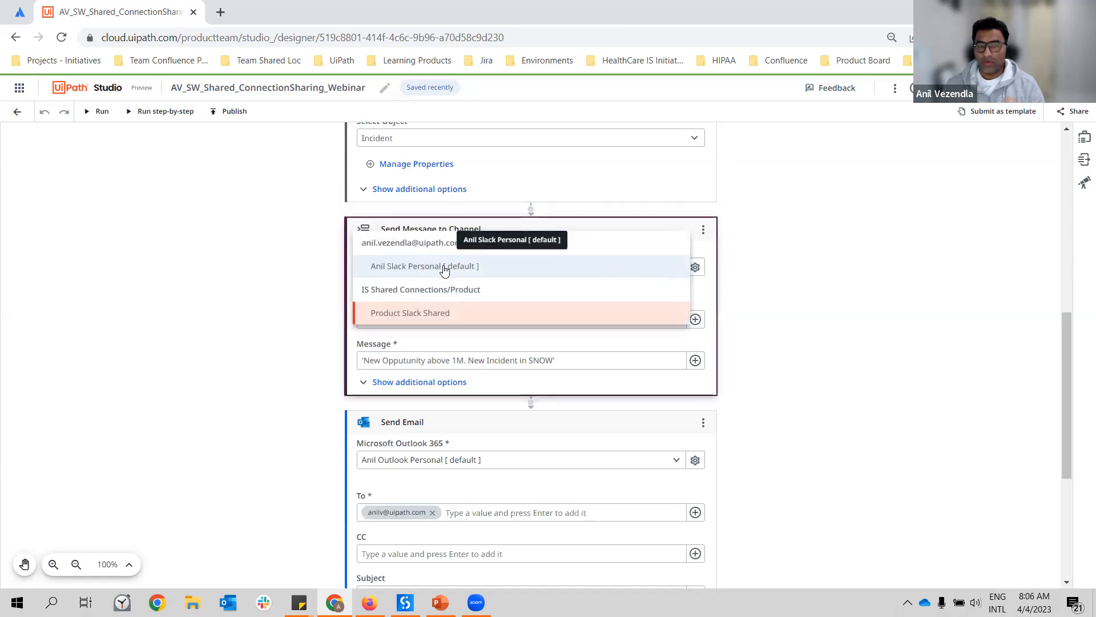
pyautogui.click(820, 357)
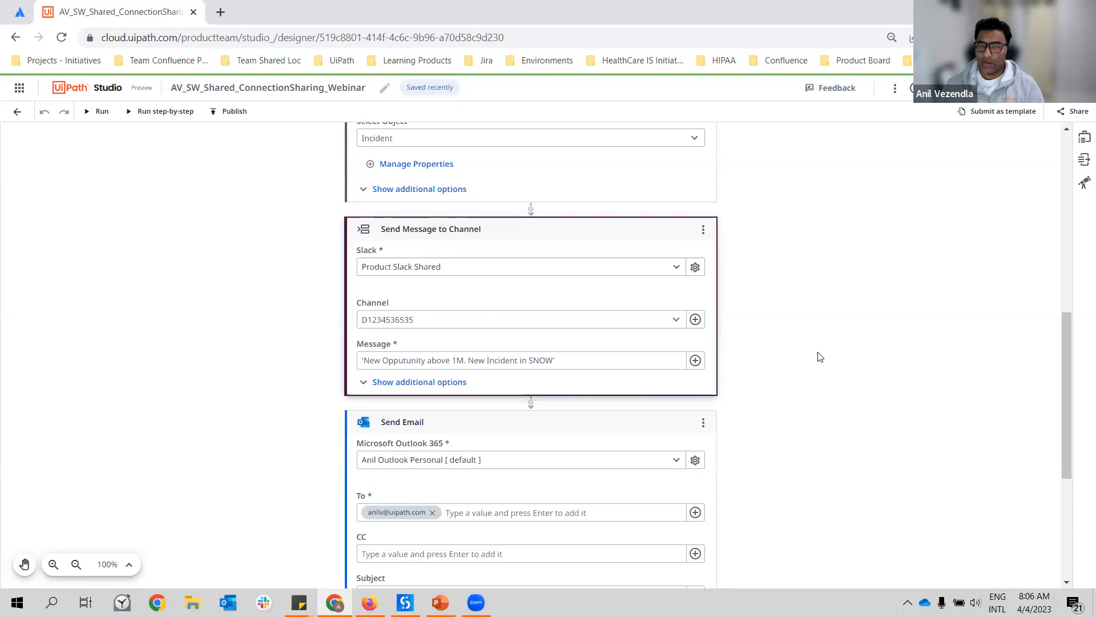
# Review the shared workflow down to Send Email and check which Microsoft Outlook 365 connections are available to that activity.
pyautogui.scroll(4, 820, 356)
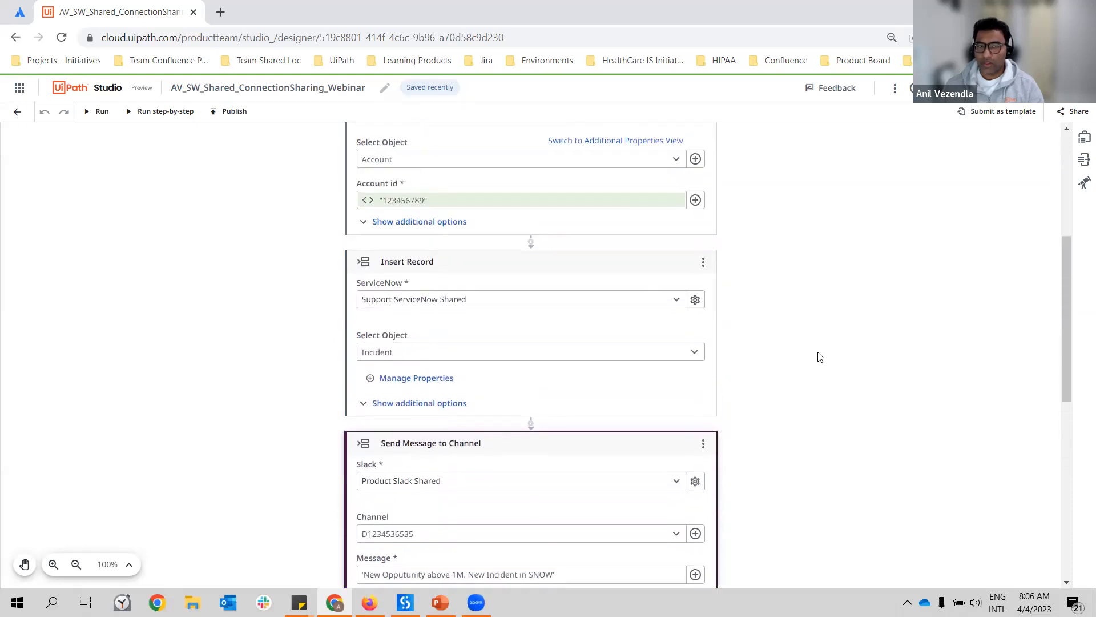
pyautogui.scroll(-5, 820, 357)
pyautogui.scroll(-2, 820, 357)
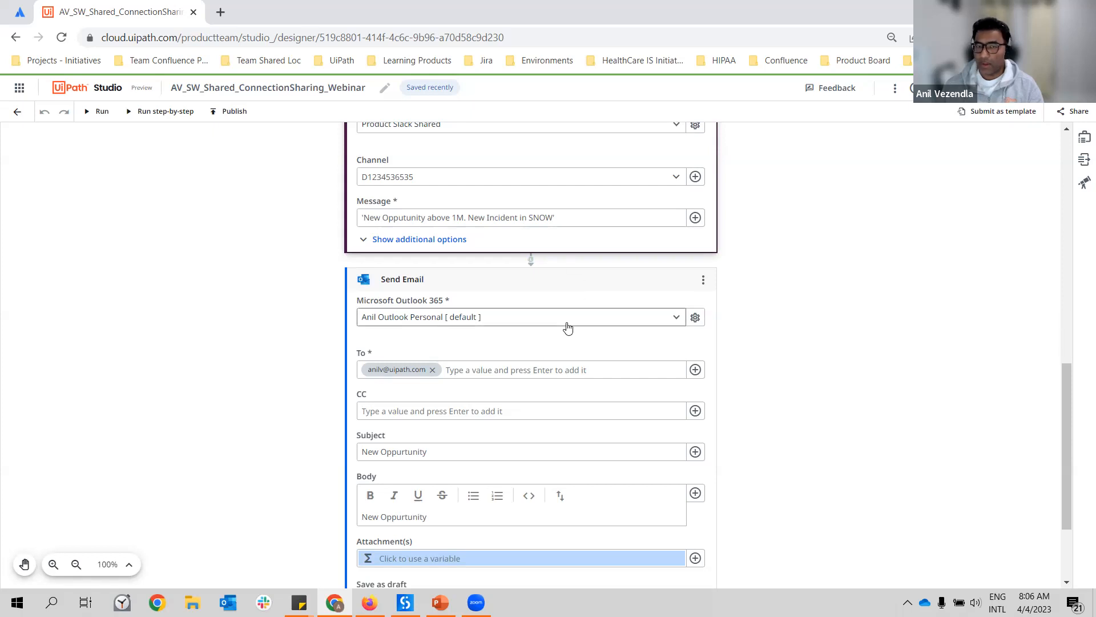
pyautogui.scroll(-1, 695, 340)
pyautogui.scroll(7, 695, 340)
pyautogui.scroll(-6, 695, 340)
pyautogui.scroll(-3, 695, 341)
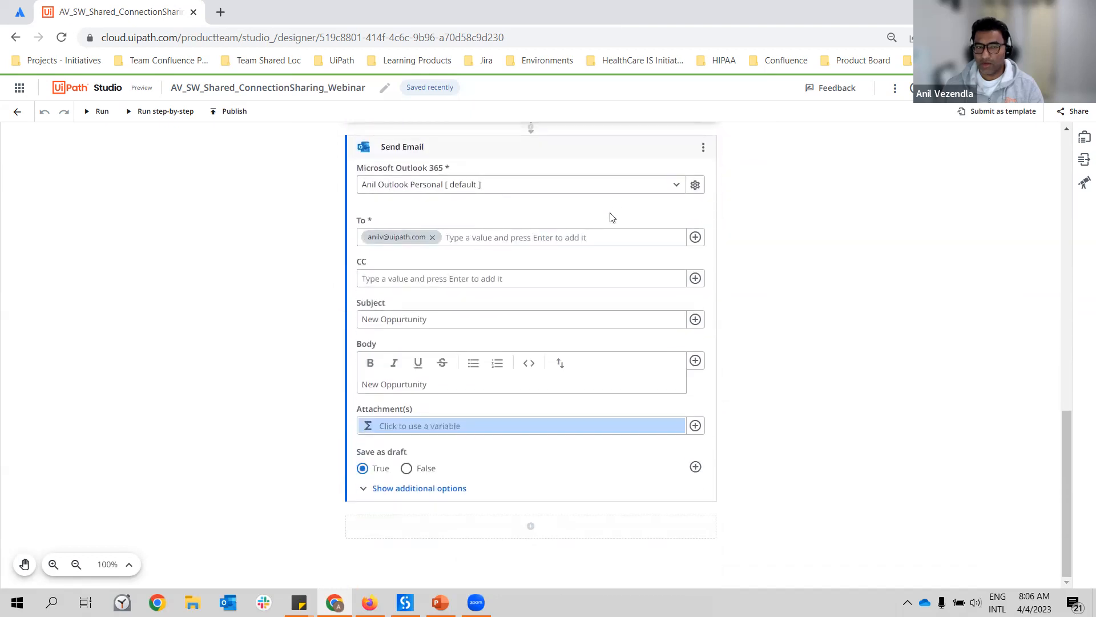
pyautogui.click(614, 187)
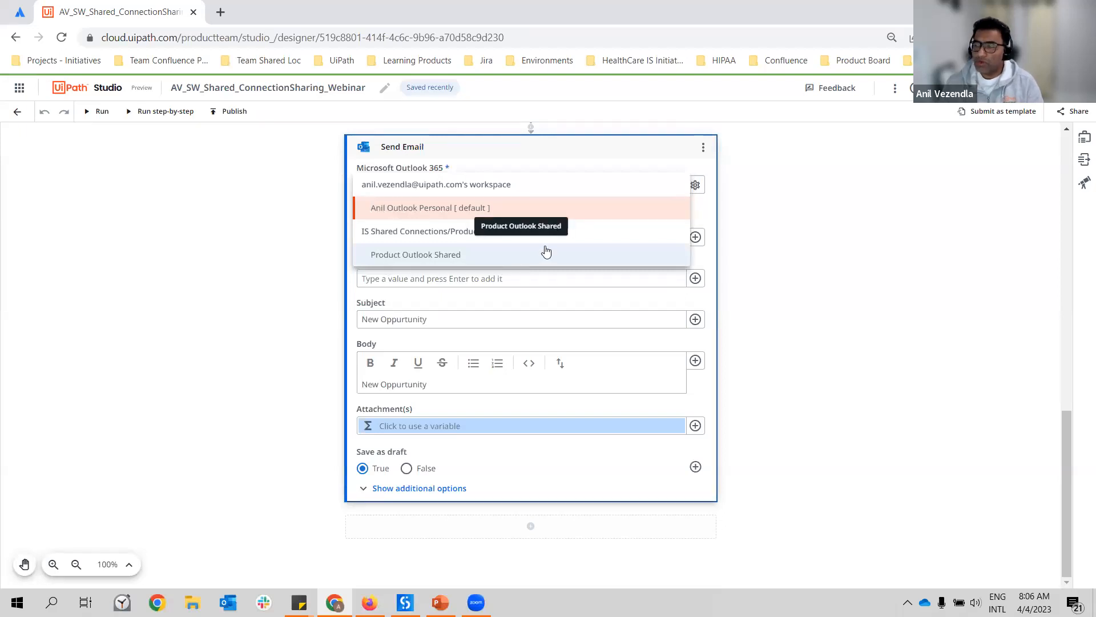
pyautogui.click(753, 311)
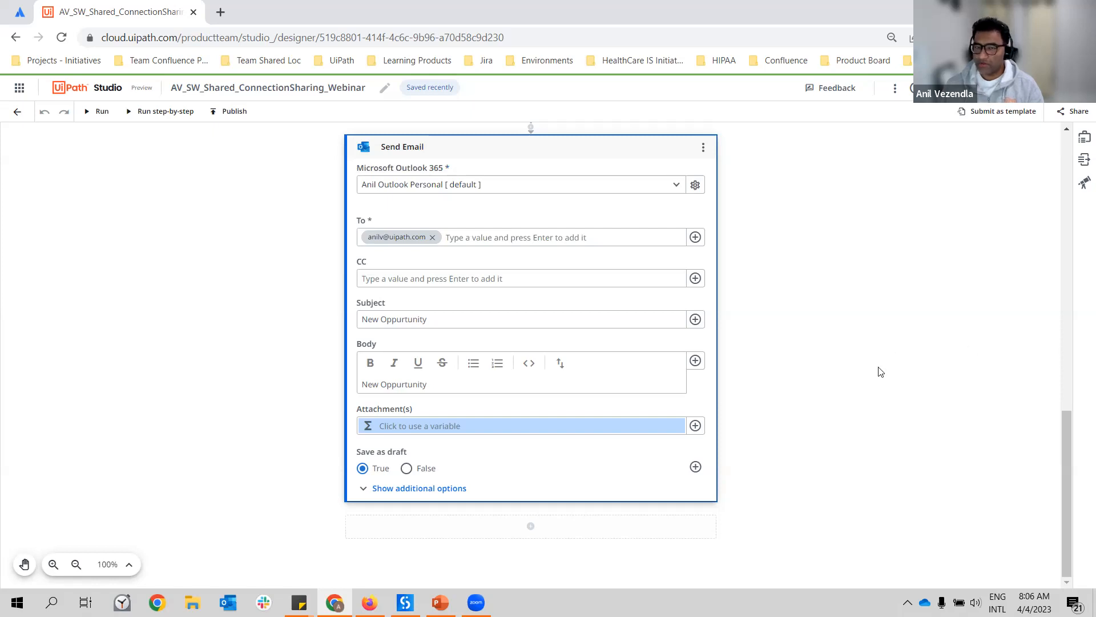
# Return to the project list and open the AV_SW_Personal_ConnectionSharing_Webinar project.
pyautogui.scroll(15, 865, 394)
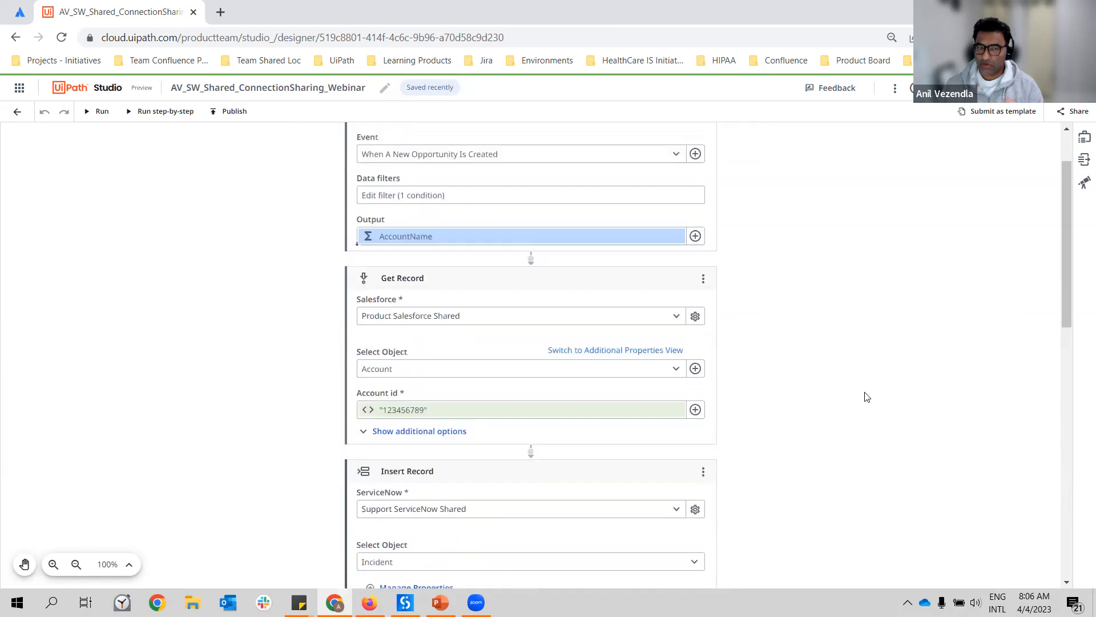
pyautogui.scroll(2, 867, 397)
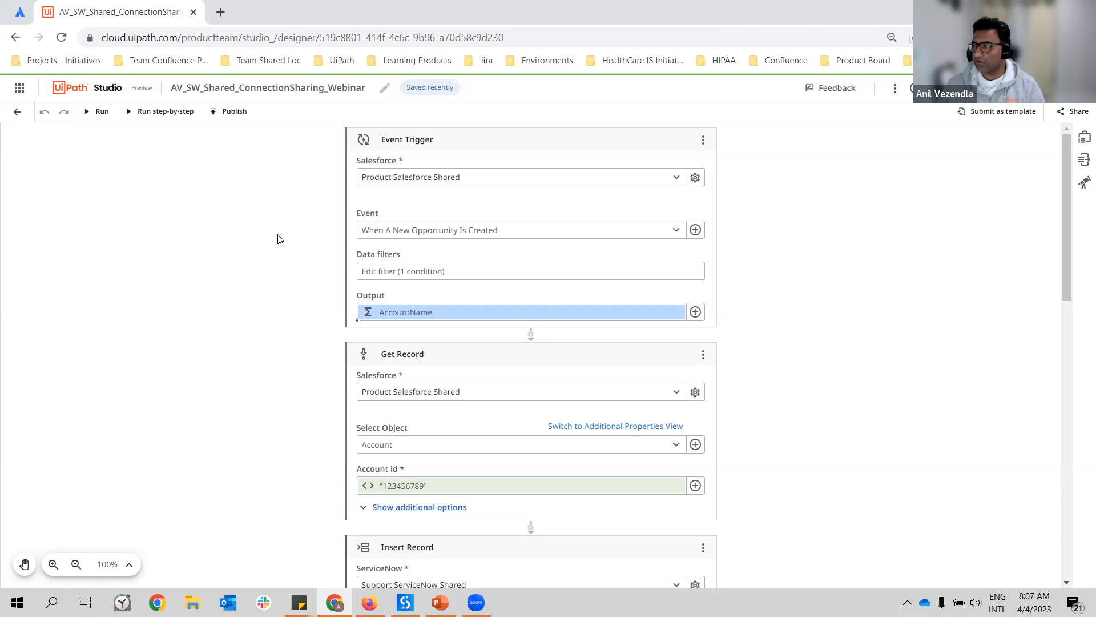
pyautogui.click(17, 112)
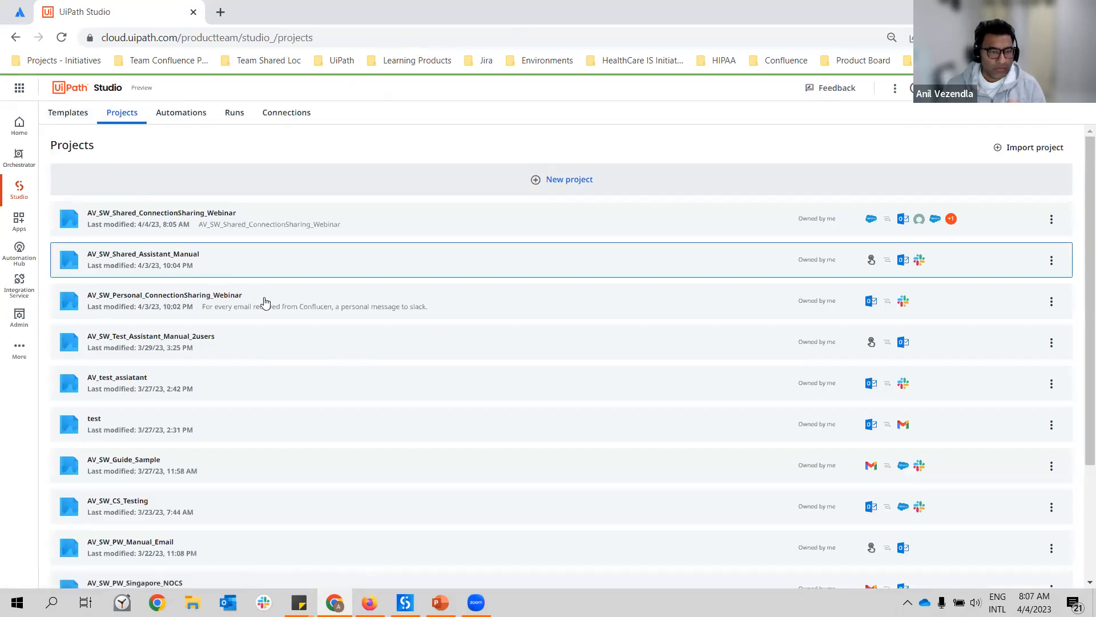
pyautogui.click(265, 305)
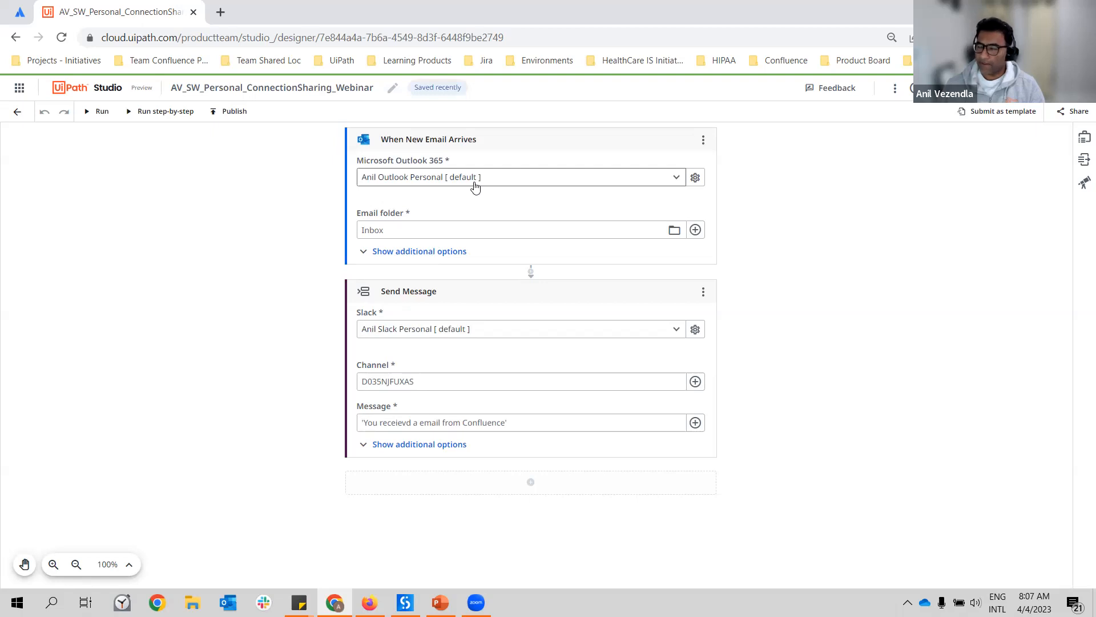
# Review the email filter in the additional options of When New Email Arrives and look over the Send Message activity.
pyautogui.click(455, 252)
pyautogui.scroll(-1, 493, 437)
pyautogui.click(492, 423)
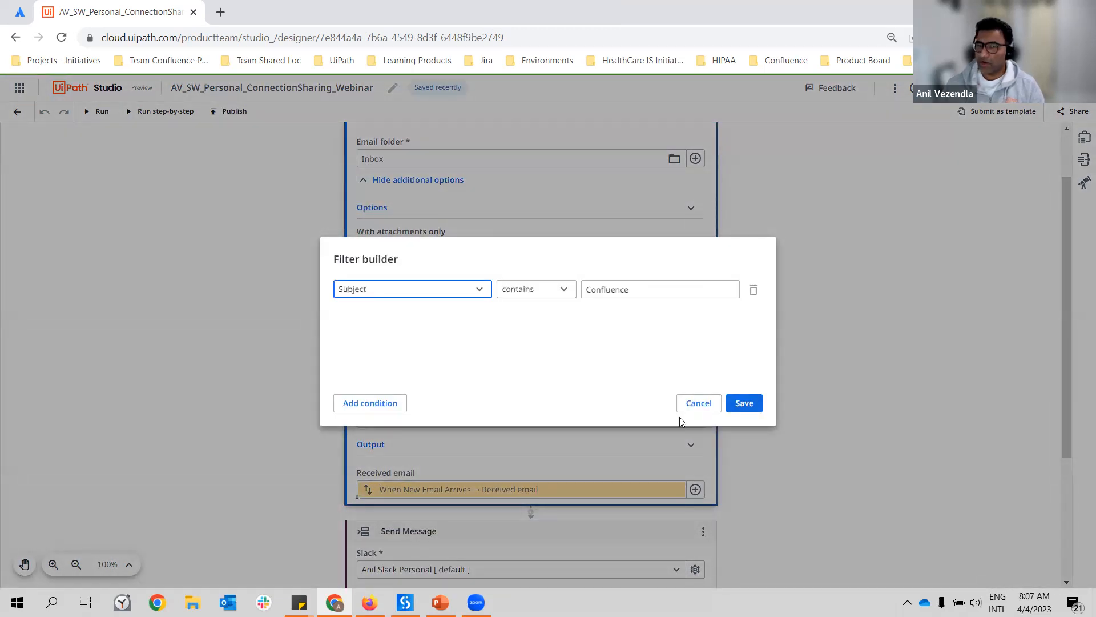
pyautogui.click(748, 412)
pyautogui.scroll(-3, 750, 422)
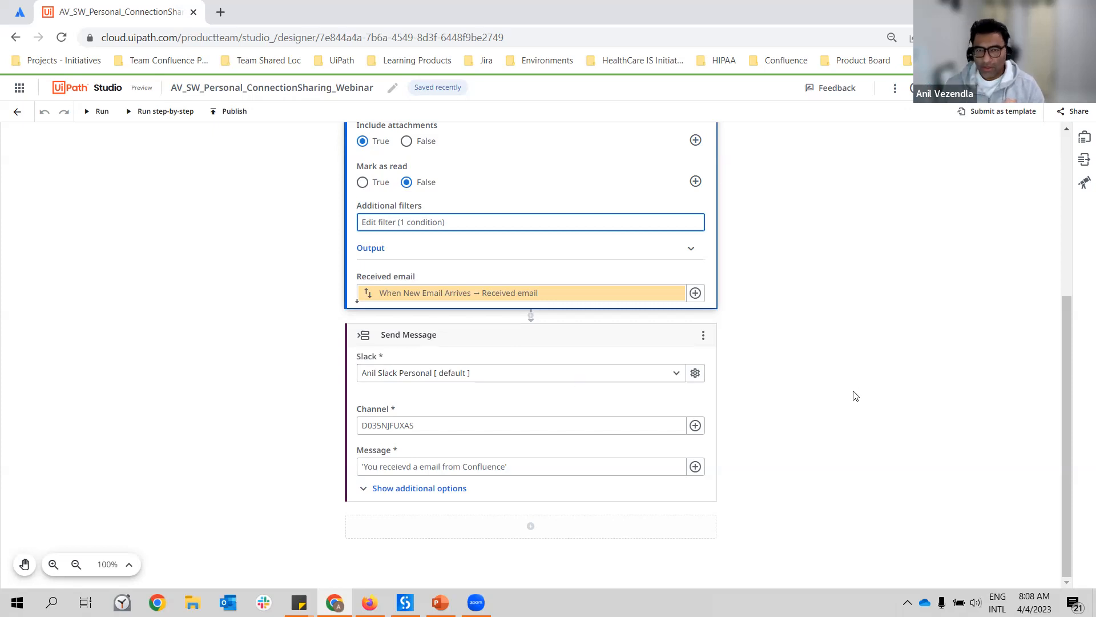
pyautogui.scroll(5, 854, 394)
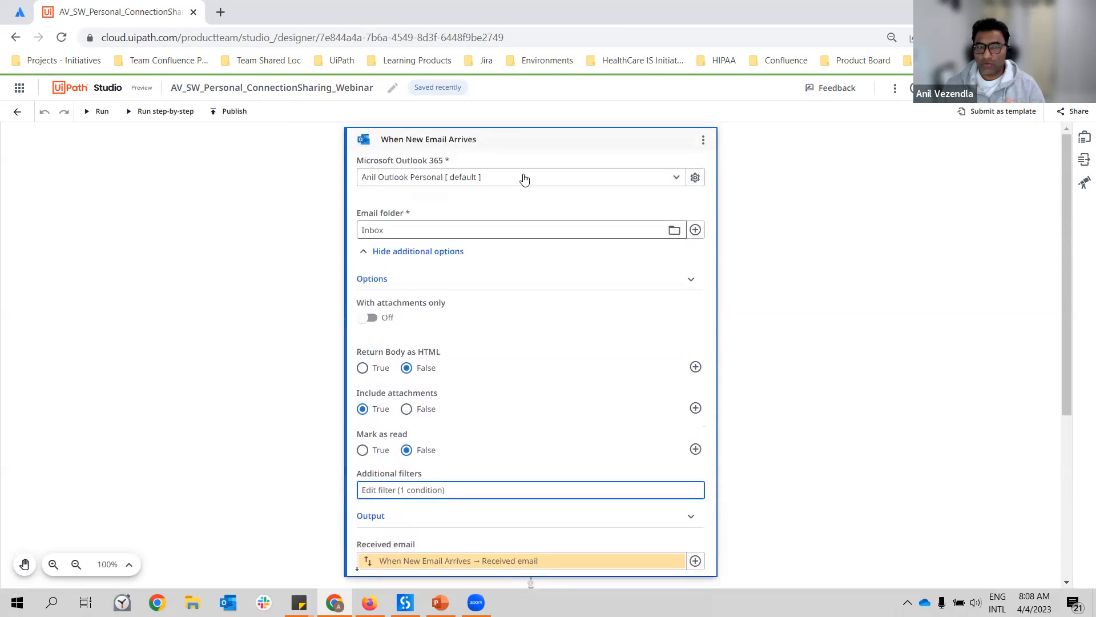
pyautogui.scroll(-5, 555, 320)
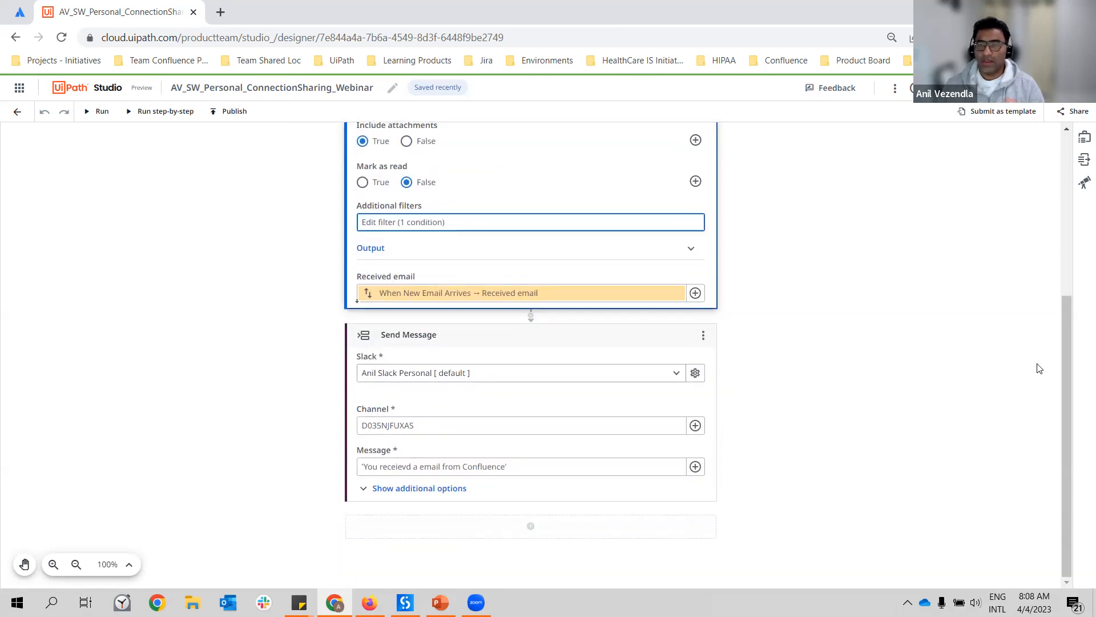
pyautogui.scroll(5, 1039, 369)
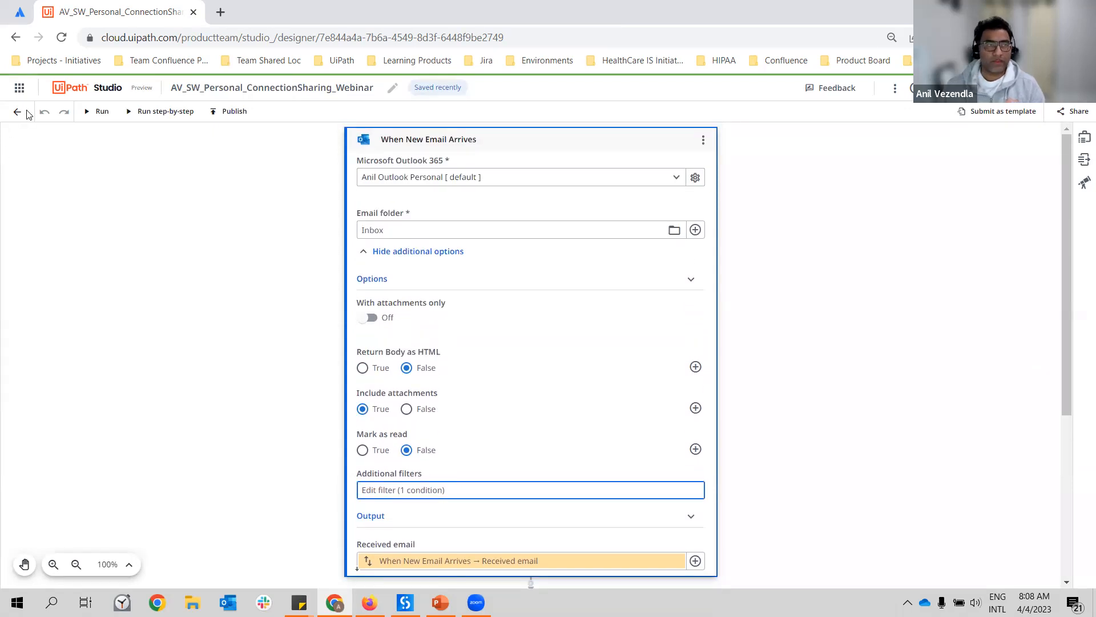
# Switch to Orchestrator and open the list of processes in My Workspace.
pyautogui.click(18, 87)
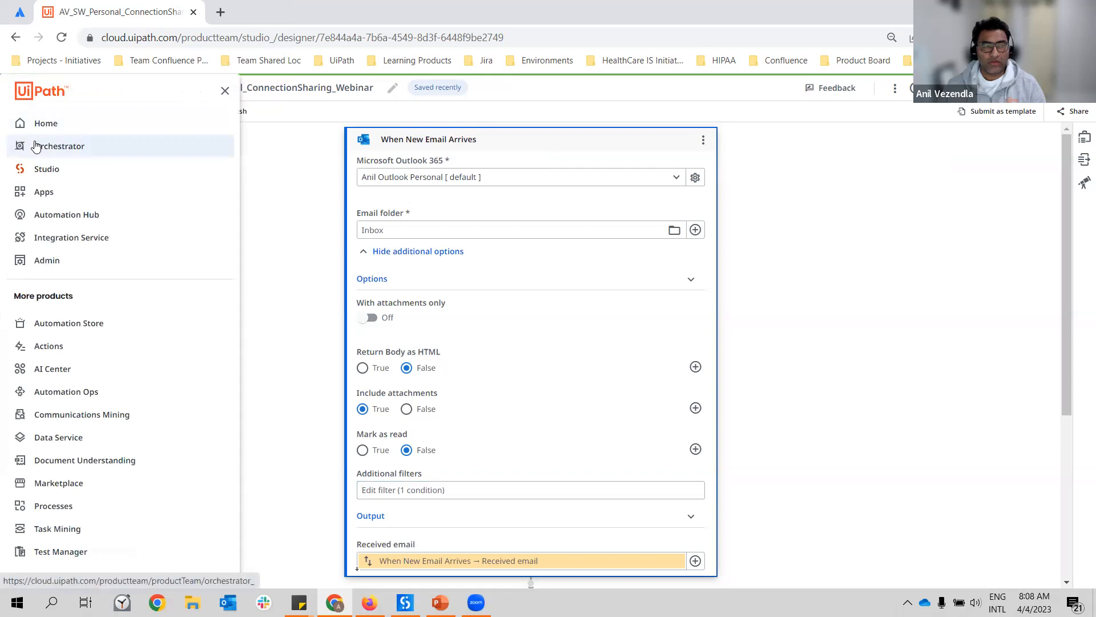
pyautogui.click(36, 146)
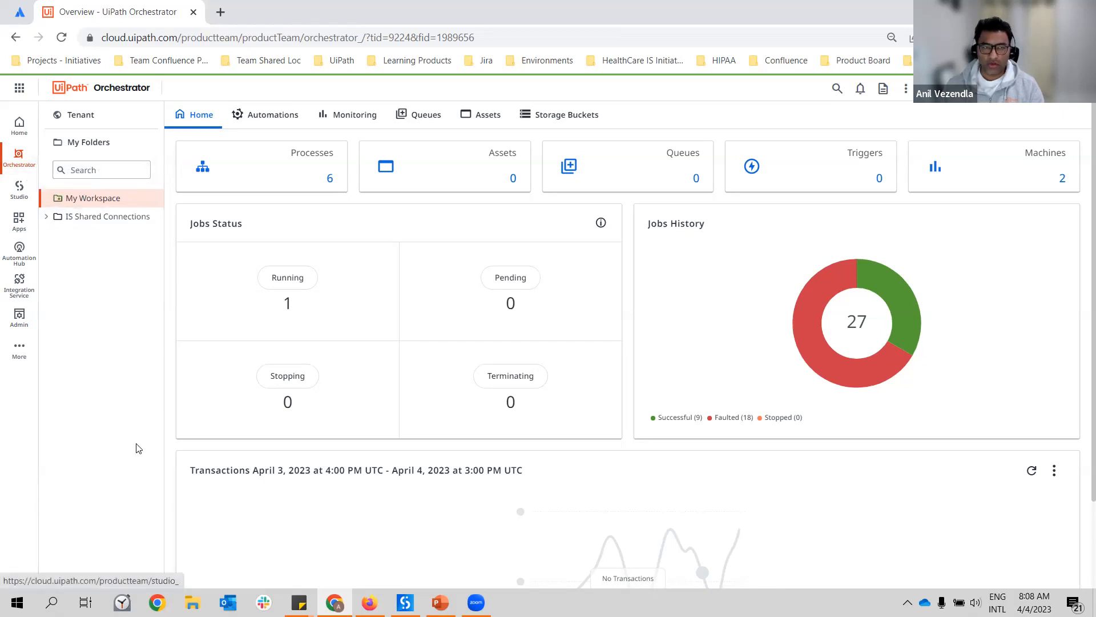
pyautogui.click(93, 199)
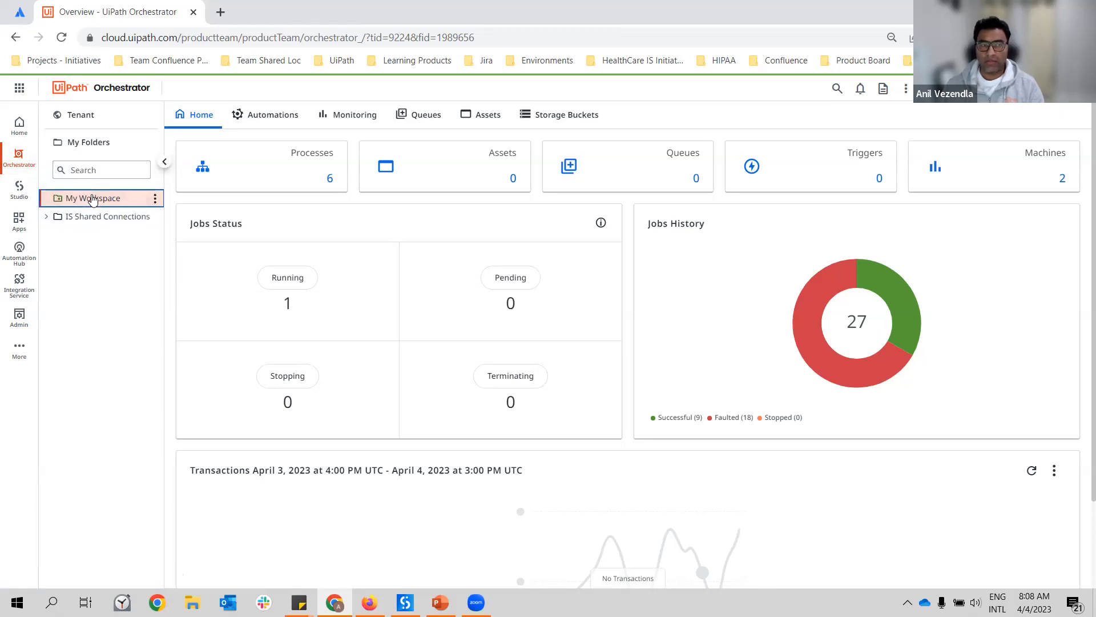
pyautogui.click(261, 168)
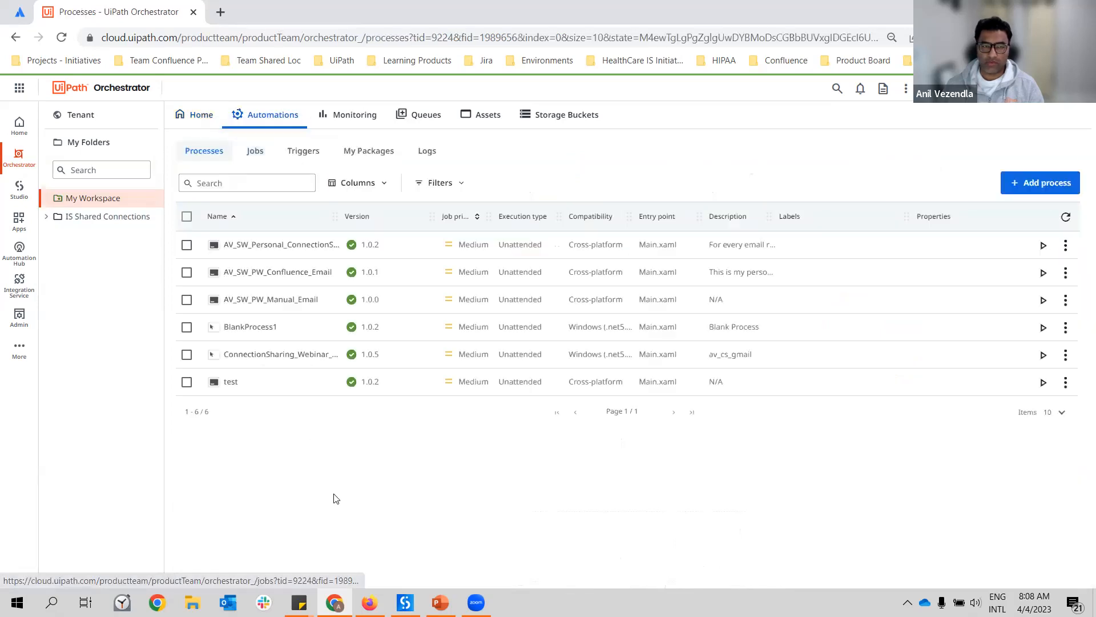
# Widen the process name column and open the package requirements of the AV_SW_Personal_ConnectionSharing_Webinar process for editing.
pyautogui.moveTo(338, 216); pyautogui.dragTo(490, 220)
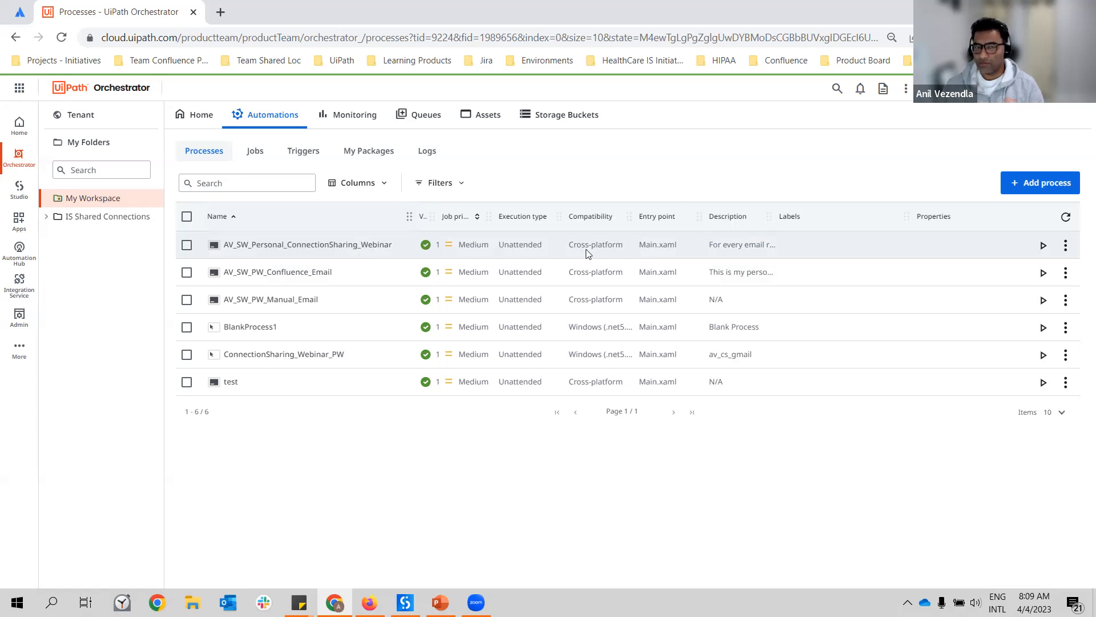
pyautogui.click(1066, 245)
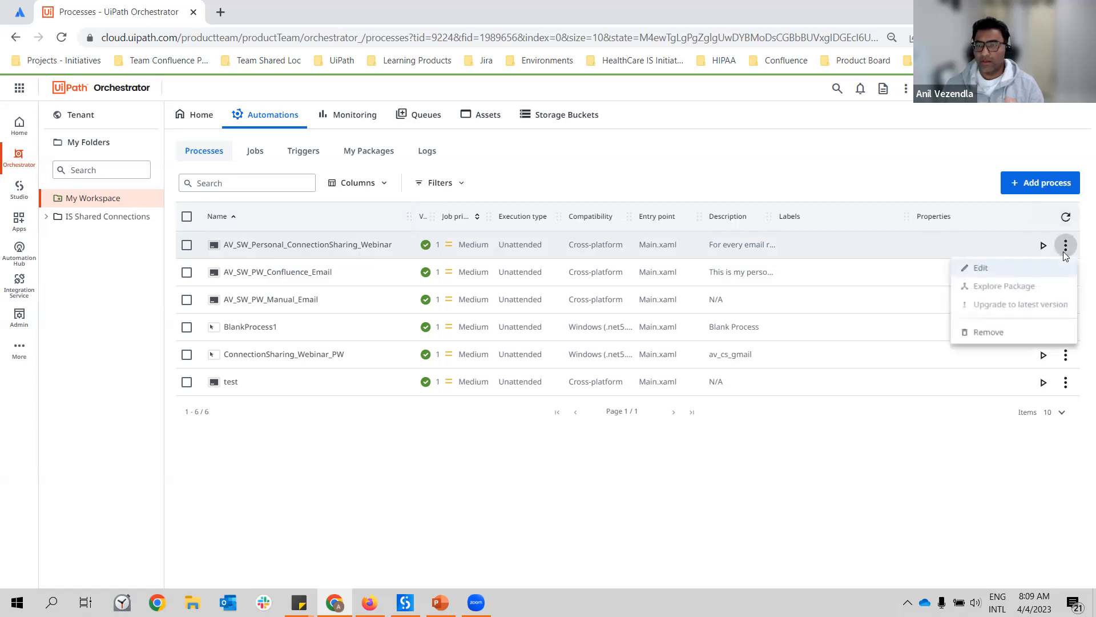
pyautogui.click(1004, 269)
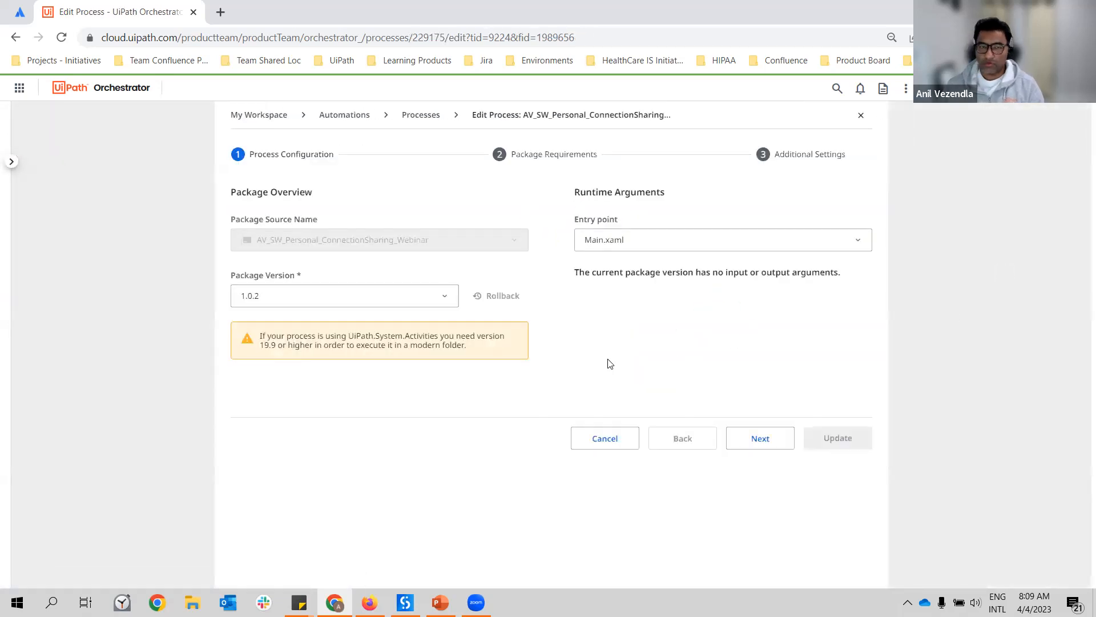
pyautogui.click(757, 435)
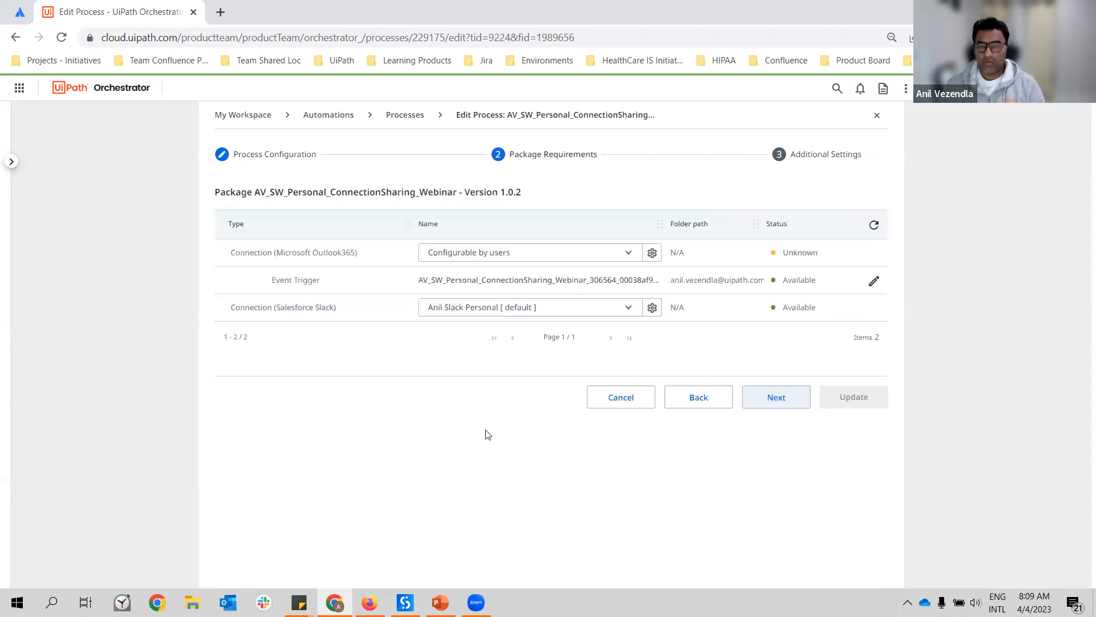
# Assign Product Outlook Shared to the Microsoft Outlook365 connection and Product Slack Shared to the Slack connection.
pyautogui.click(597, 260)
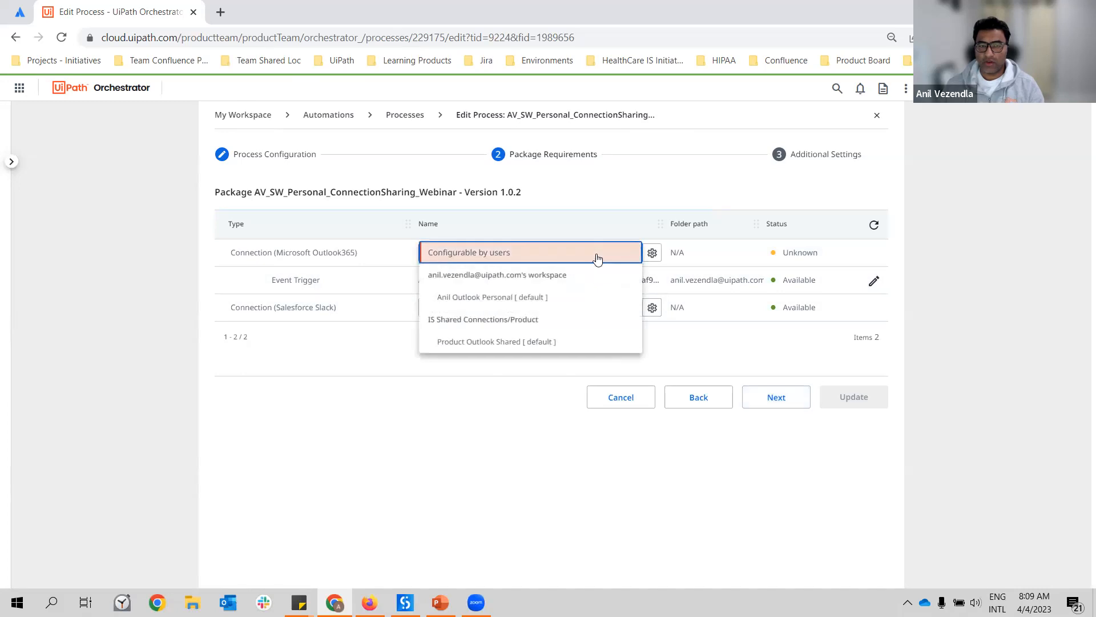
pyautogui.click(579, 345)
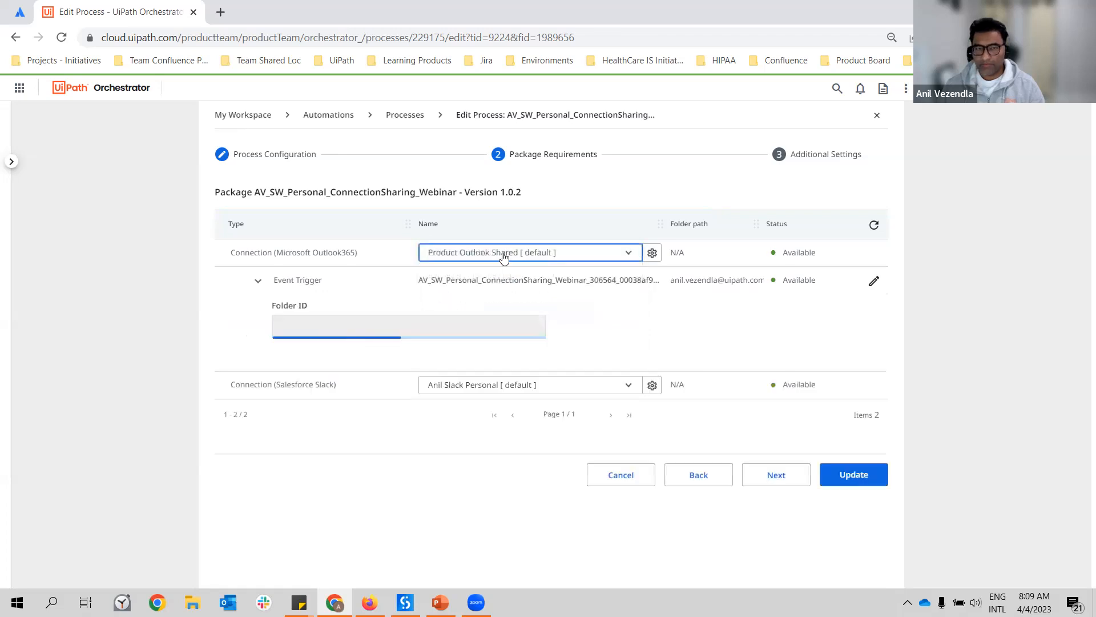
pyautogui.click(577, 385)
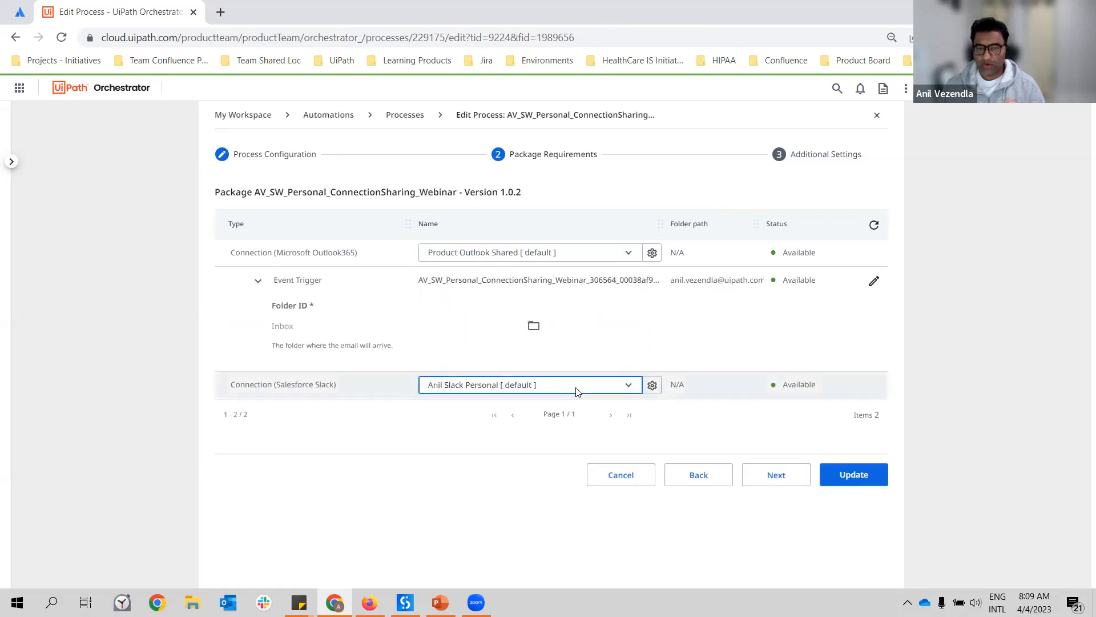
pyautogui.click(533, 452)
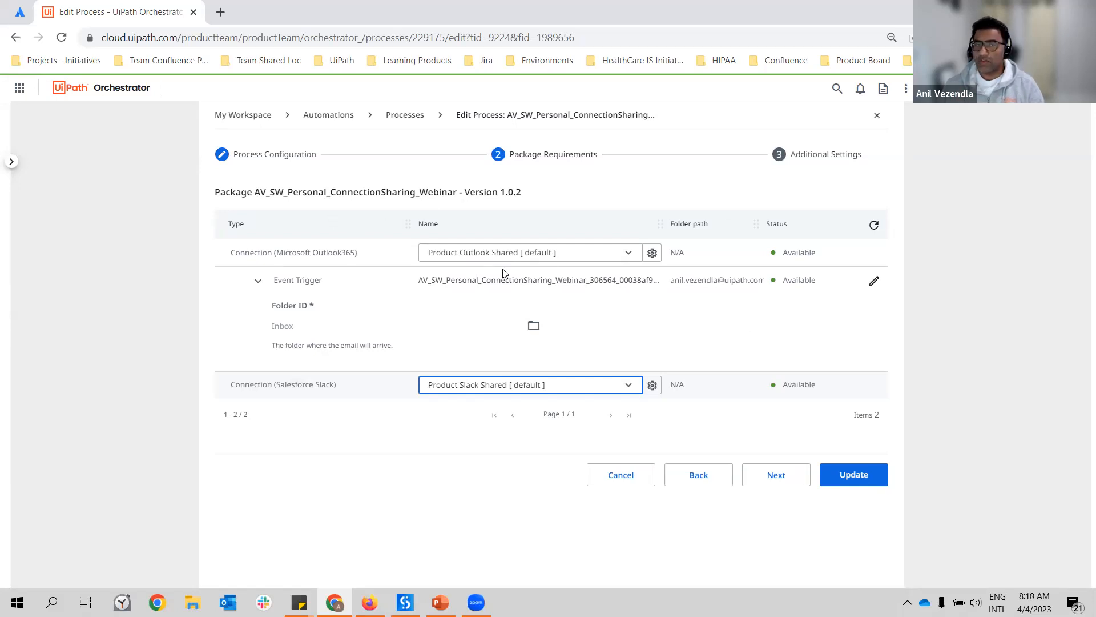
# Set both the Microsoft Outlook365 and Slack connections to Configurable by users and update the process.
pyautogui.click(547, 253)
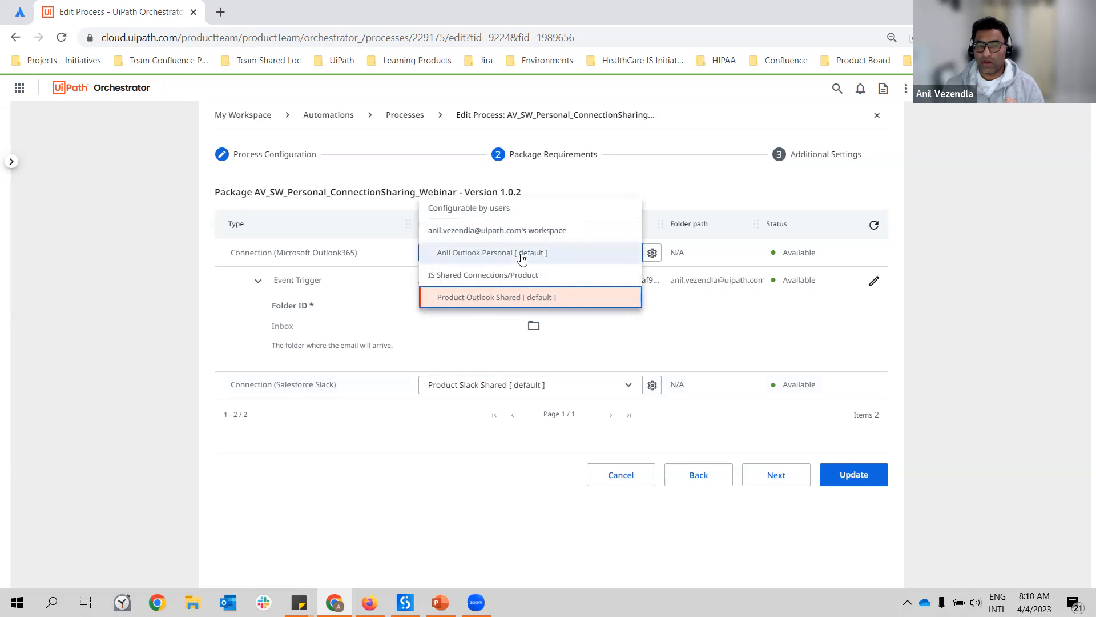
pyautogui.click(517, 208)
pyautogui.click(549, 311)
pyautogui.click(489, 257)
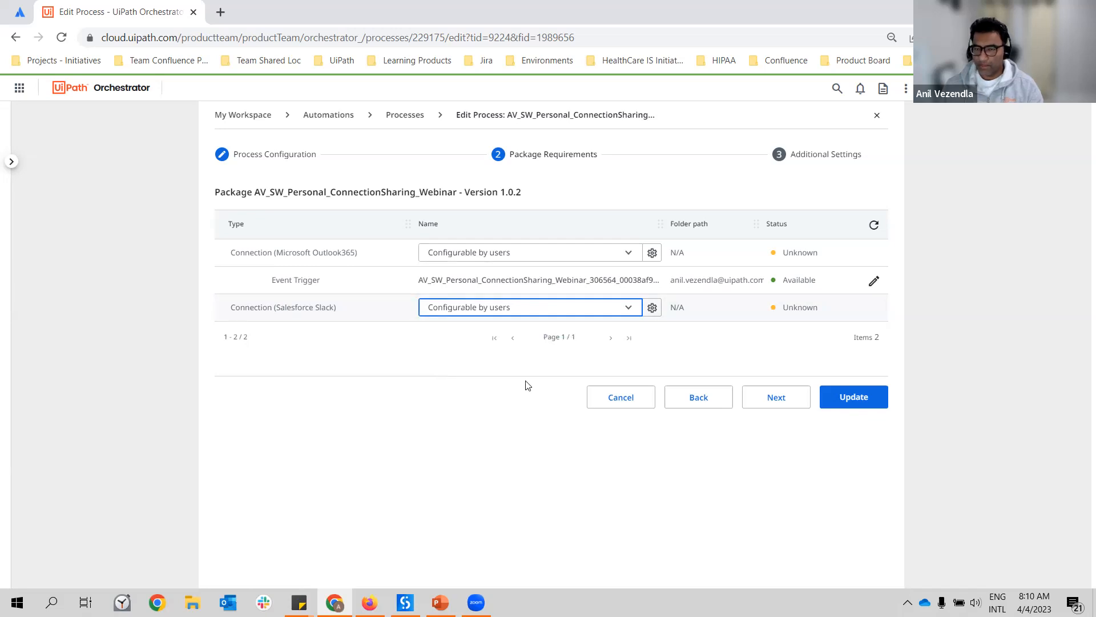
pyautogui.click(853, 402)
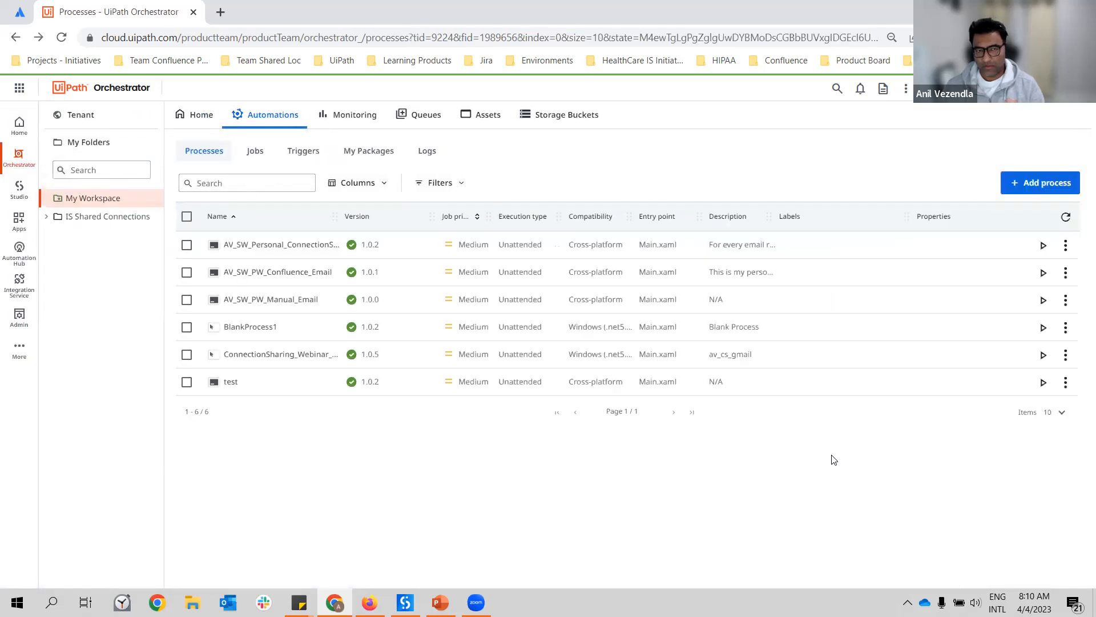
# In the IS Shared Connections folder, open the package requirements of the AV_SD_Shared_ConnectionSharing_Demo process for editing.
pyautogui.click(97, 221)
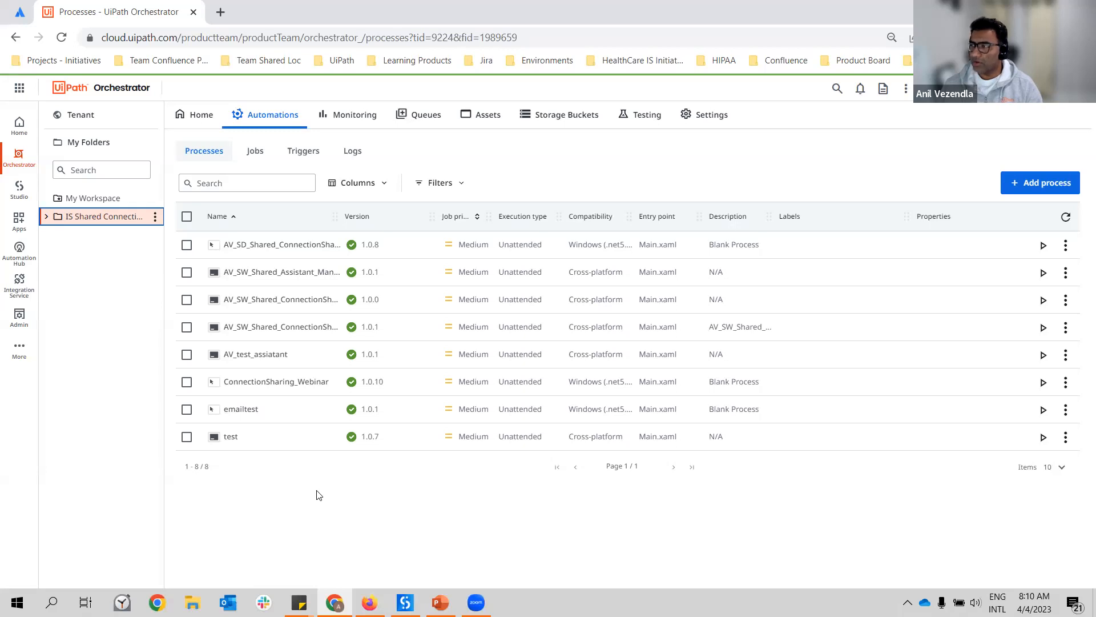
pyautogui.moveTo(334, 217); pyautogui.dragTo(448, 247)
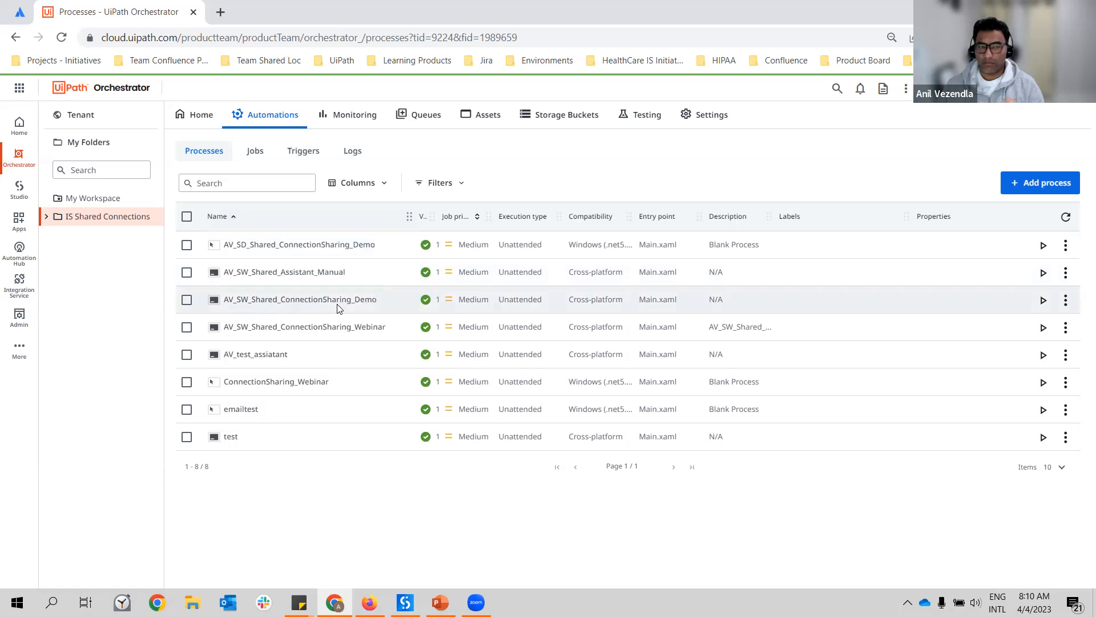
pyautogui.click(1072, 253)
pyautogui.click(1010, 270)
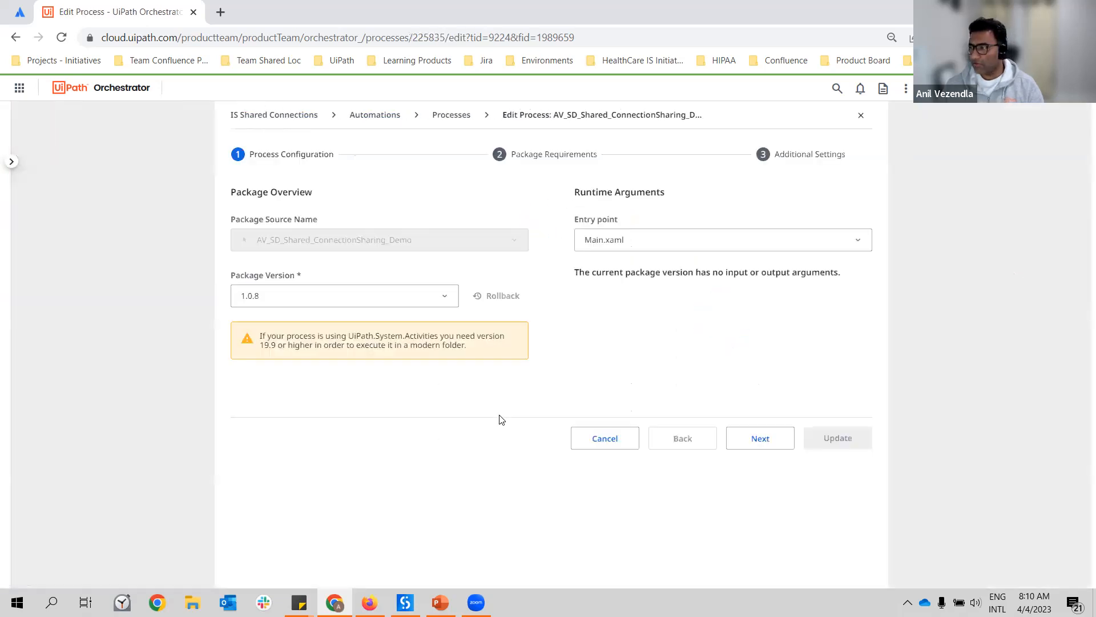
pyautogui.click(760, 444)
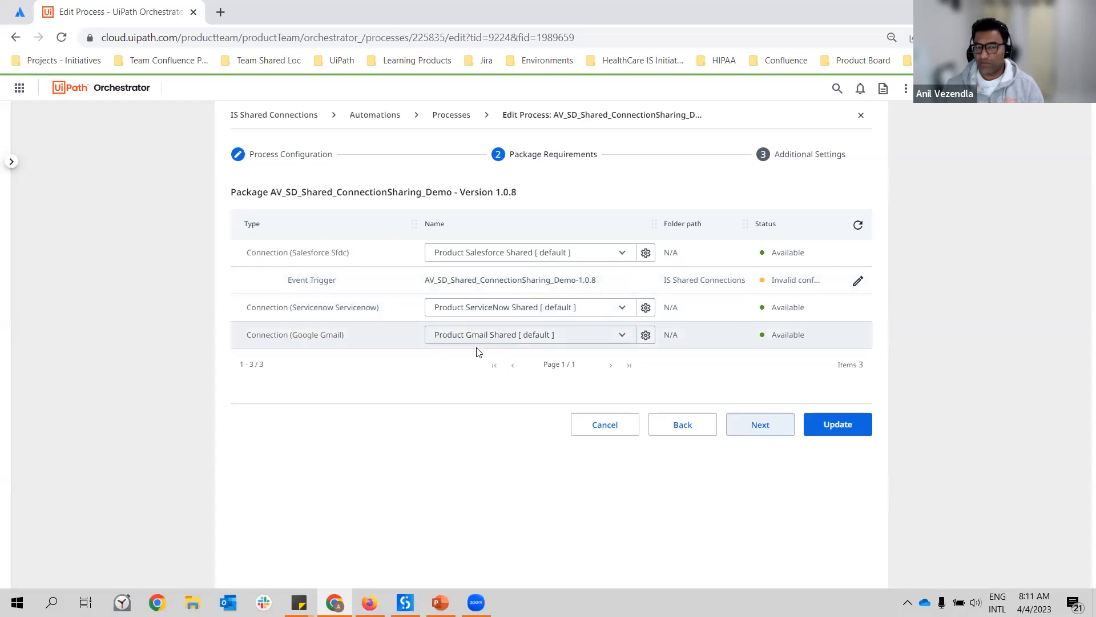
# Keep the Product Salesforce and Product Gmail shared connections, set ServiceNow to Support ServiceNow Shared, and update the process.
pyautogui.click(628, 253)
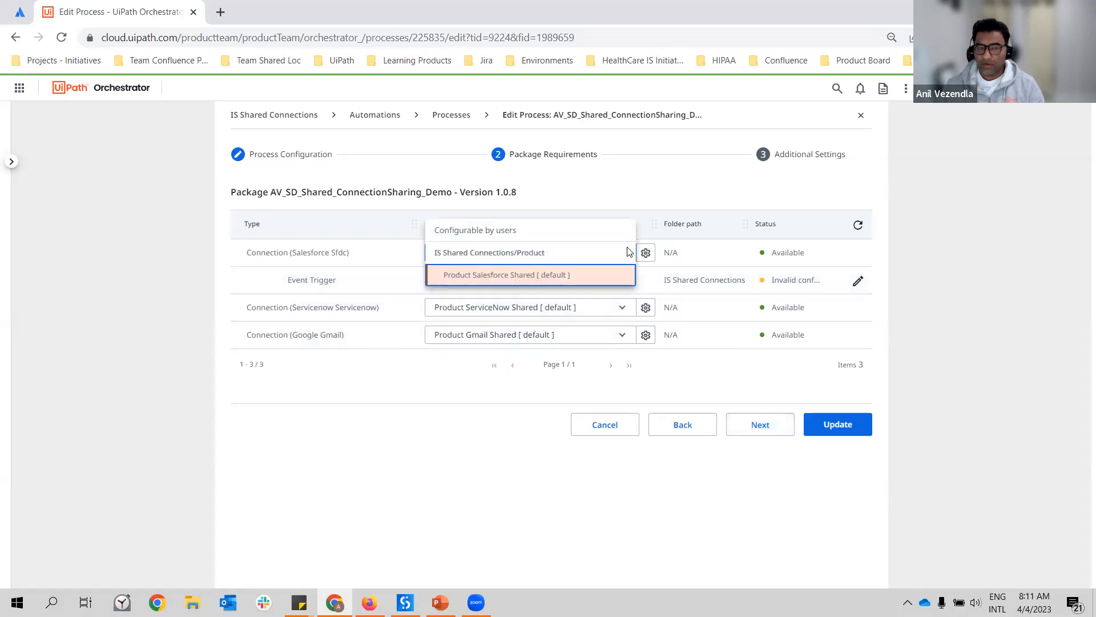
pyautogui.click(533, 274)
pyautogui.click(626, 312)
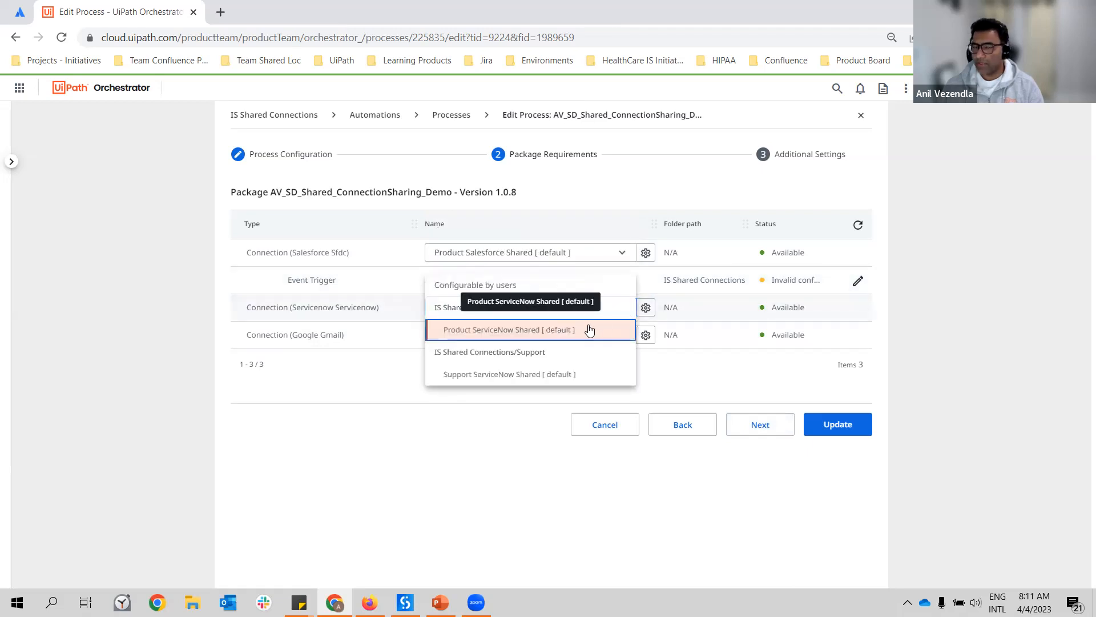
pyautogui.click(538, 379)
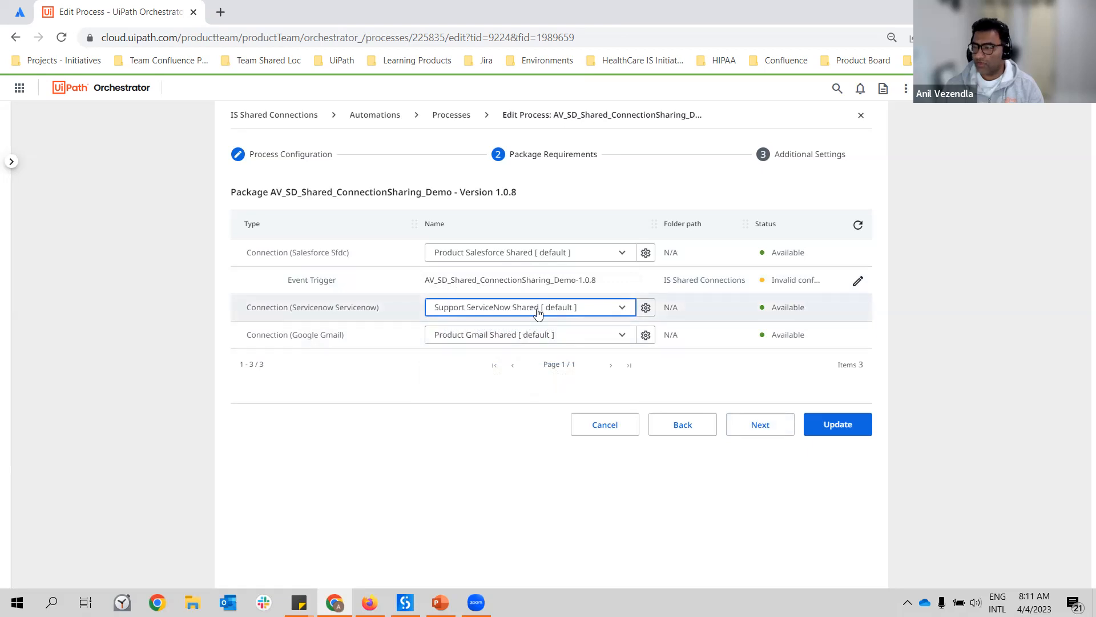
pyautogui.click(620, 336)
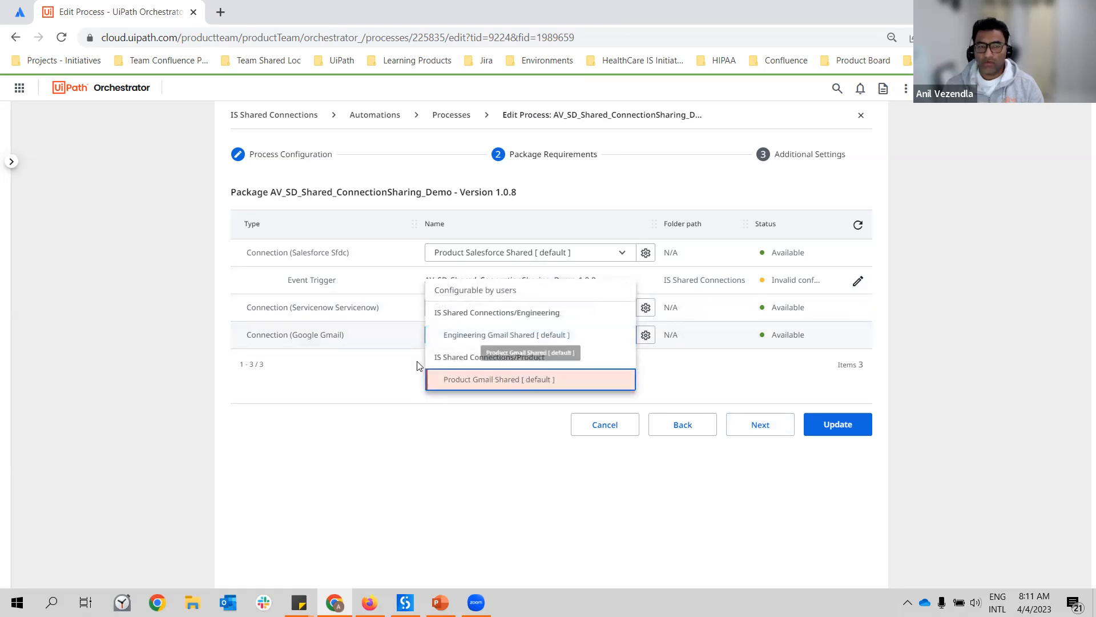
pyautogui.click(486, 388)
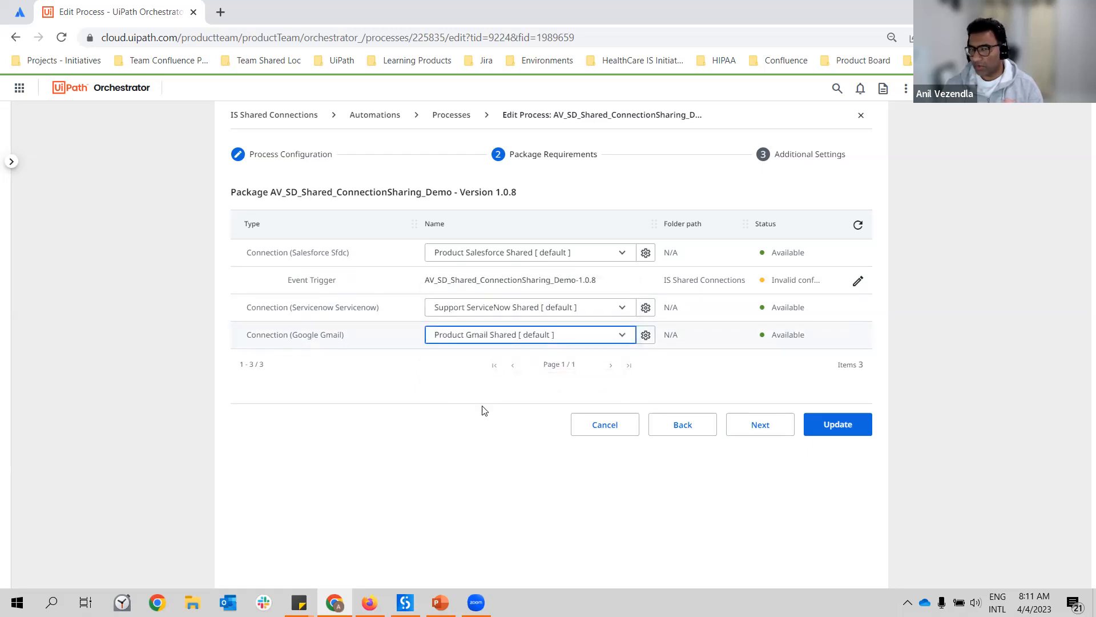
pyautogui.click(861, 433)
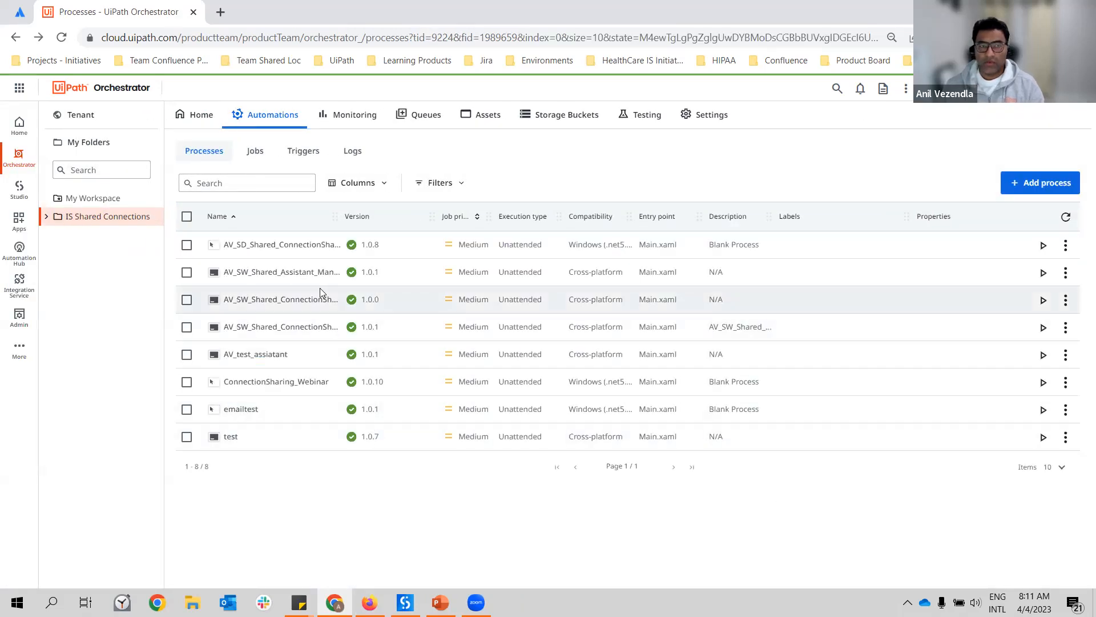
# Open the package requirements of the AV_SW_Shared_ConnectionSharing_Demo process for editing.
pyautogui.click(1066, 300)
pyautogui.click(1028, 318)
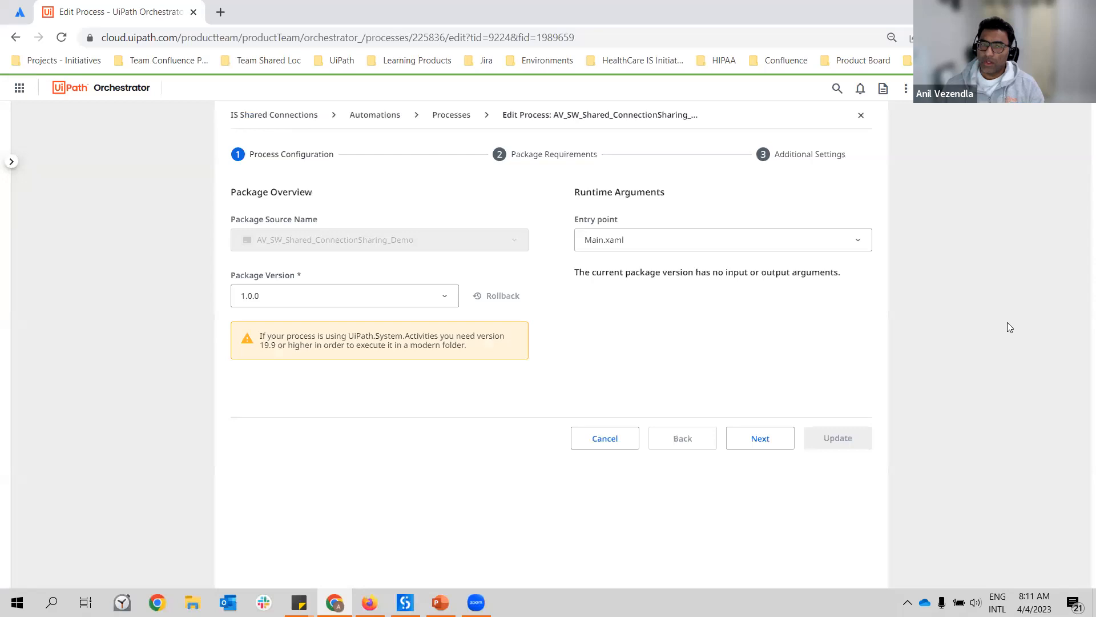
pyautogui.click(761, 438)
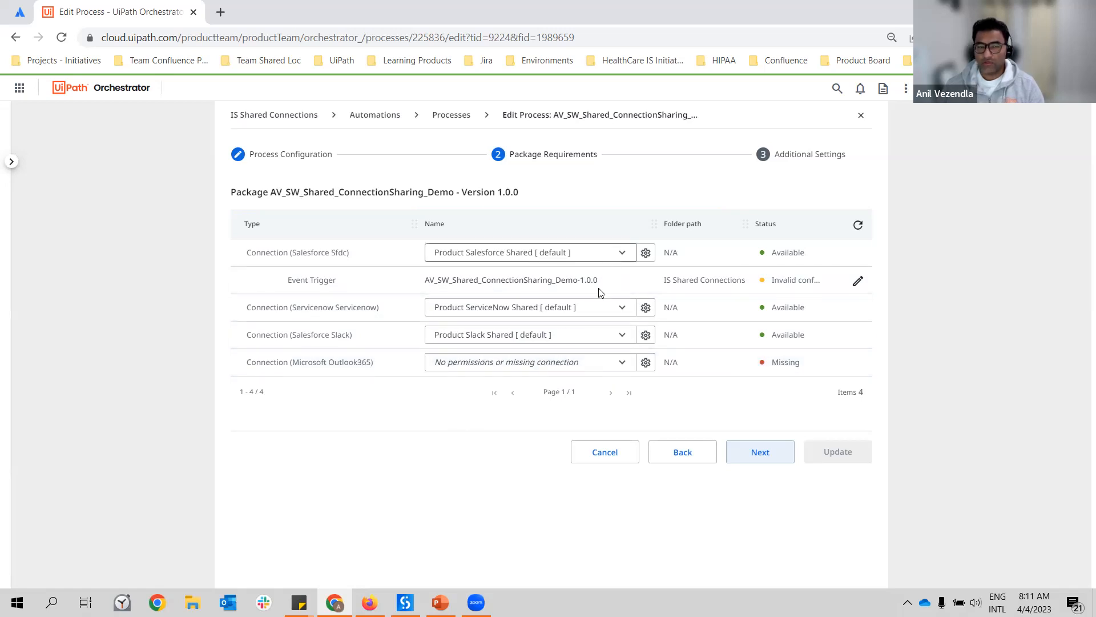
# Set the Microsoft Outlook365 connection to Product Outlook Shared, check its connection management options, and update the process.
pyautogui.click(594, 366)
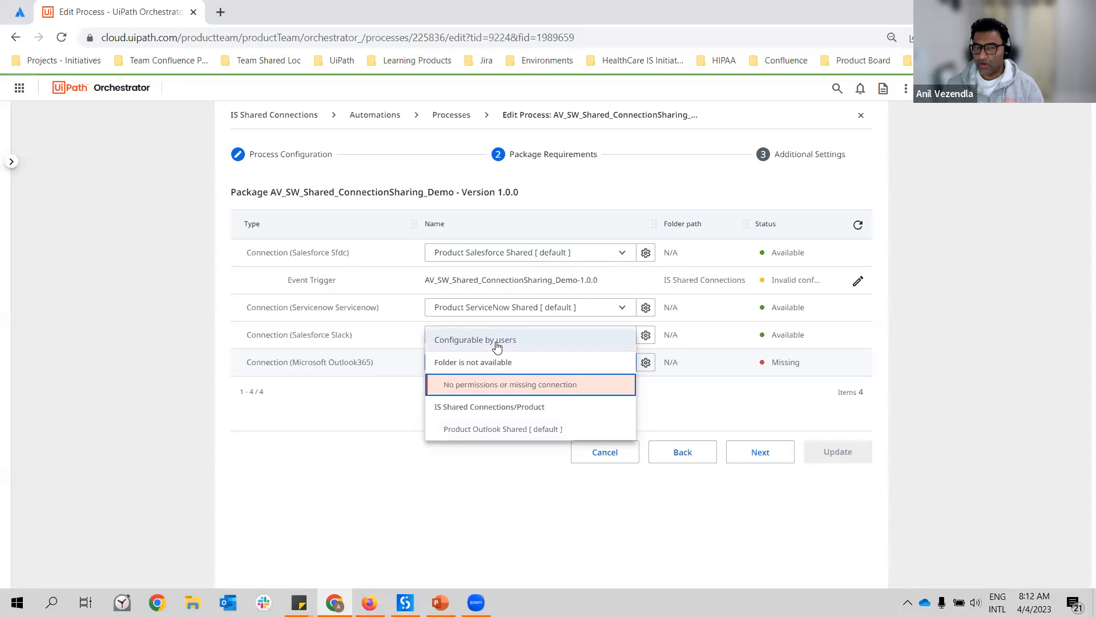
pyautogui.click(485, 429)
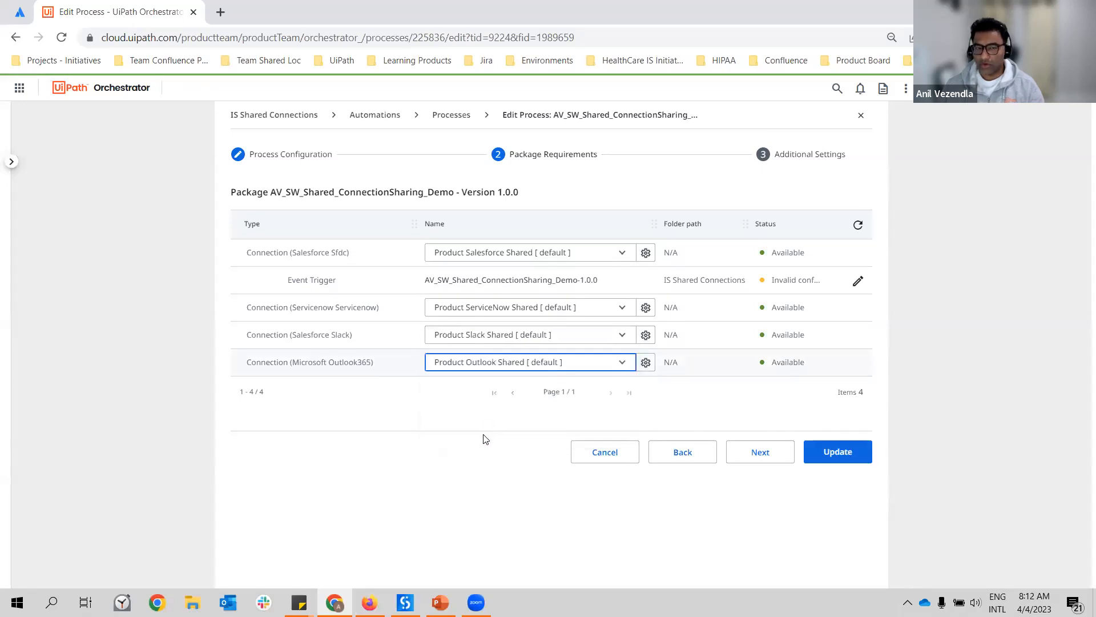
pyautogui.click(649, 365)
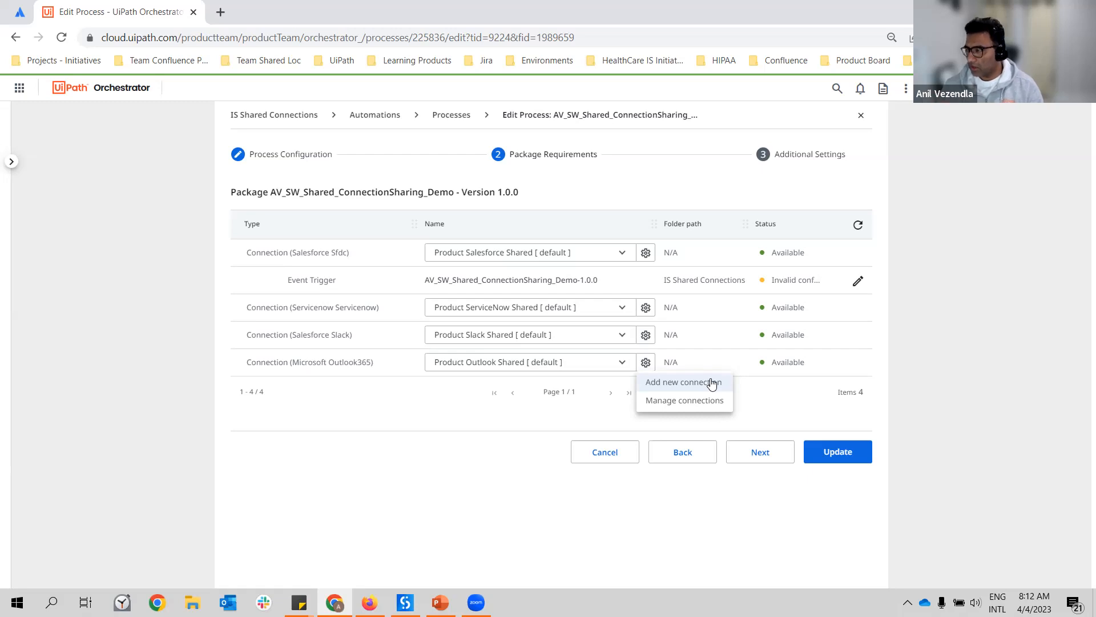
pyautogui.click(437, 435)
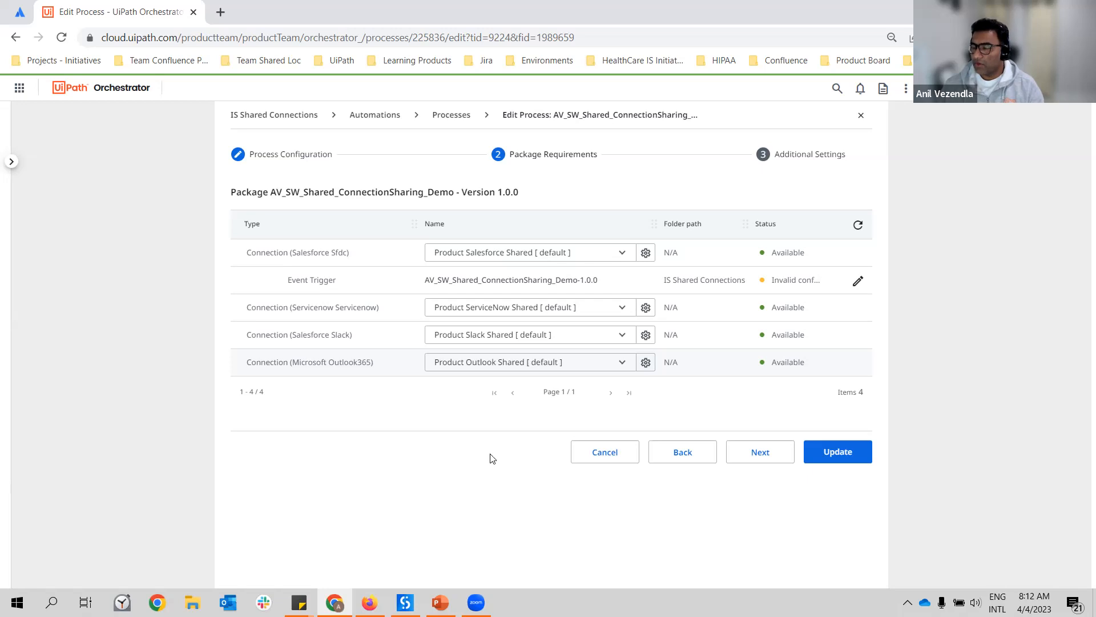
pyautogui.click(841, 459)
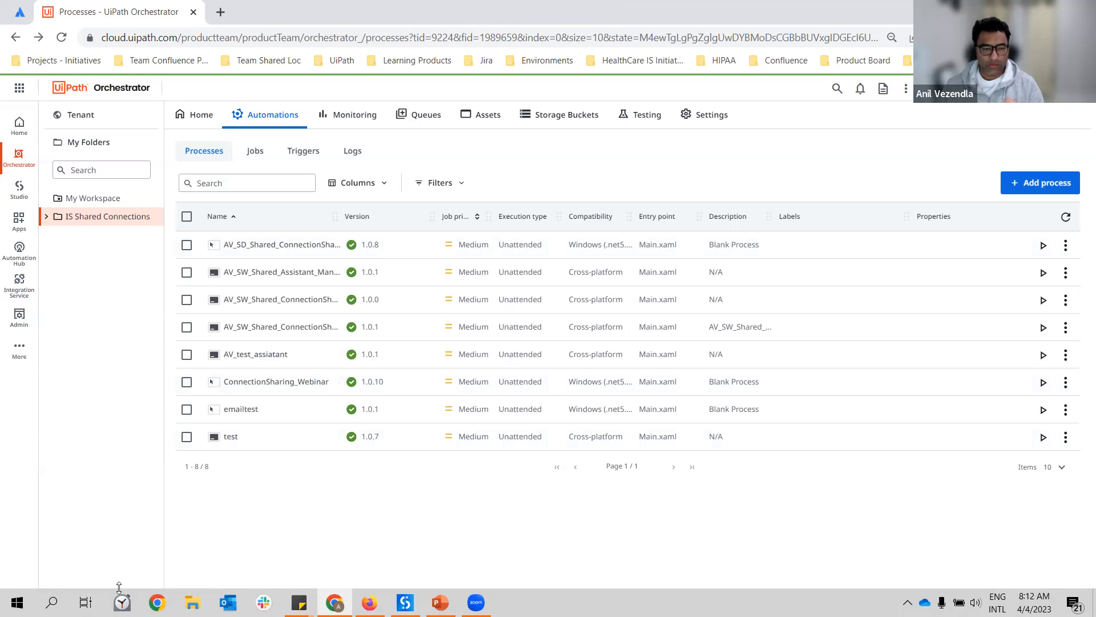
# Search the computer for "assi" and switch to UiPath Assistant.
pyautogui.click(51, 603)
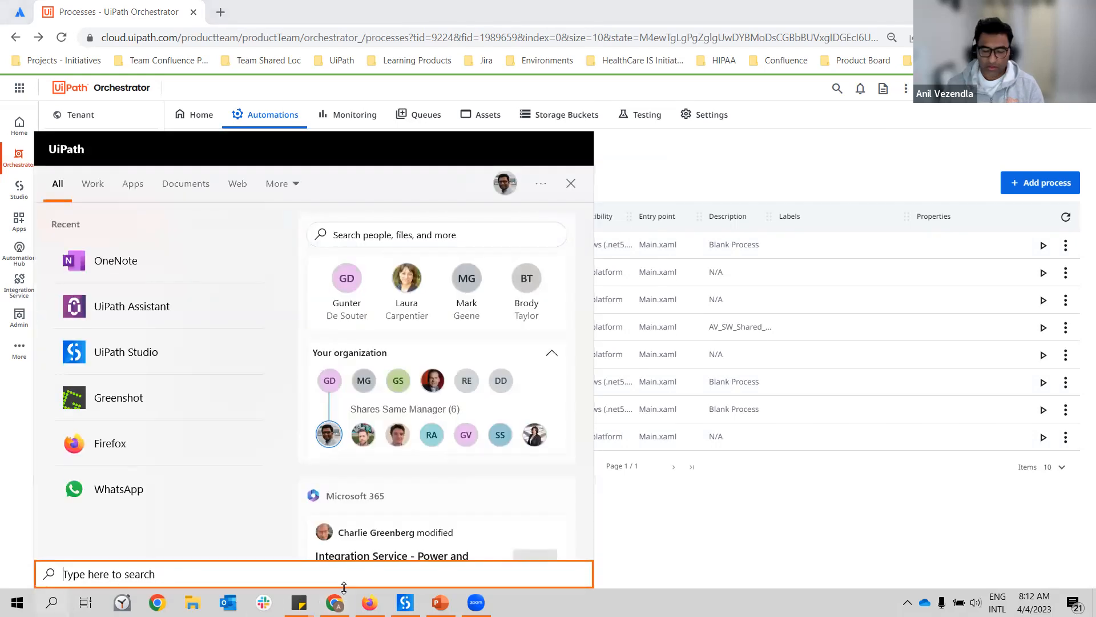
pyautogui.write('assi')
pyautogui.click(166, 259)
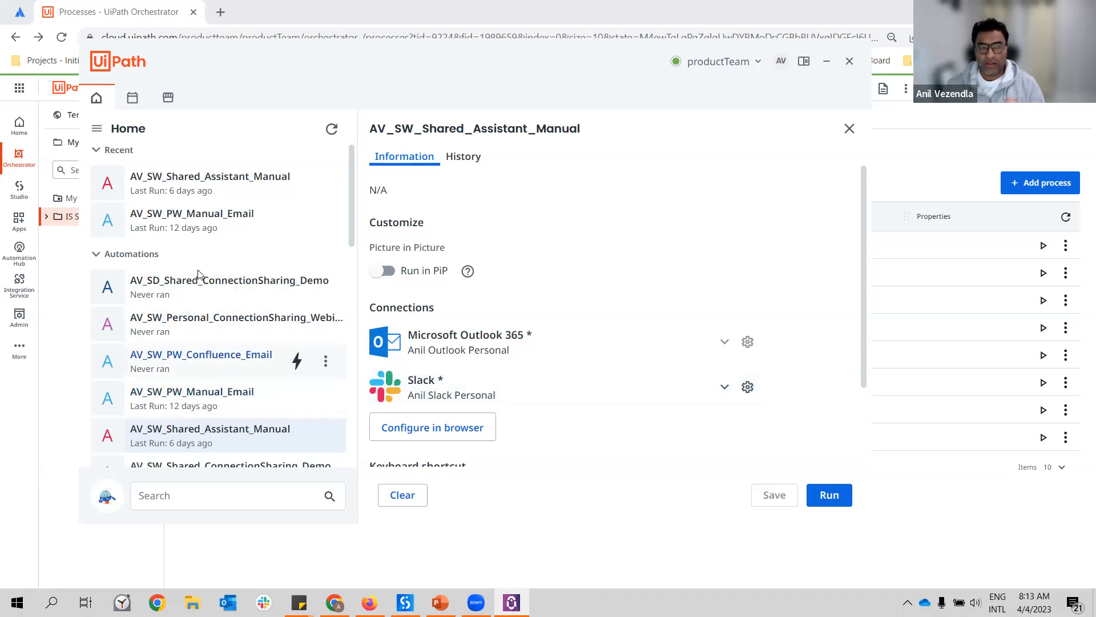
# Review the connections of the AV_SW_Shared_Assistant_Manual automation and check which Slack connections are available to it.
pyautogui.click(201, 189)
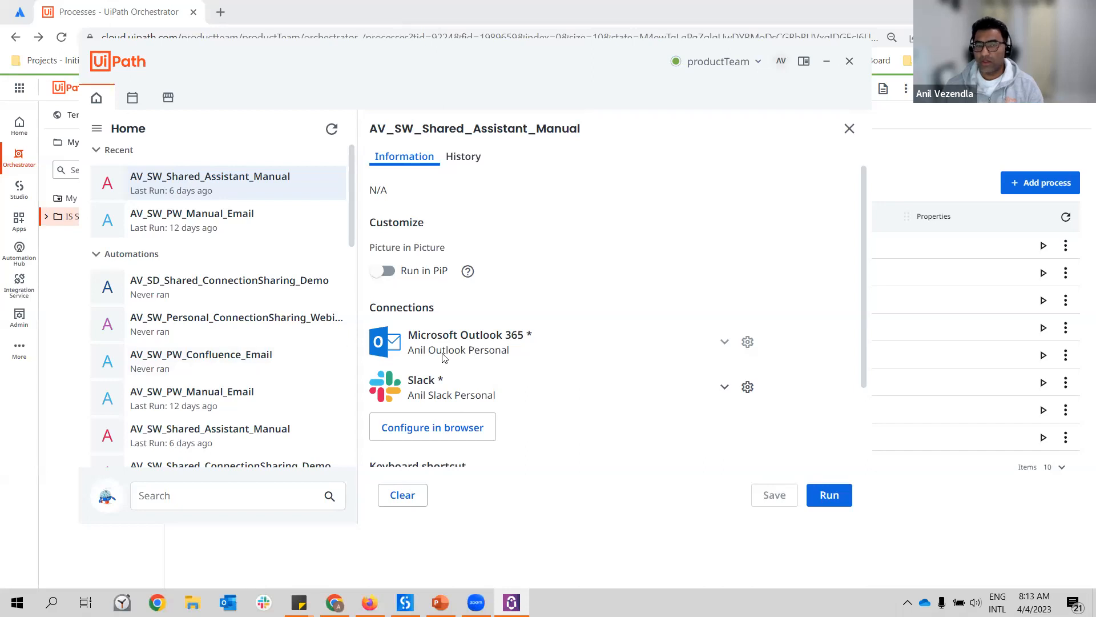
pyautogui.moveTo(445, 358)
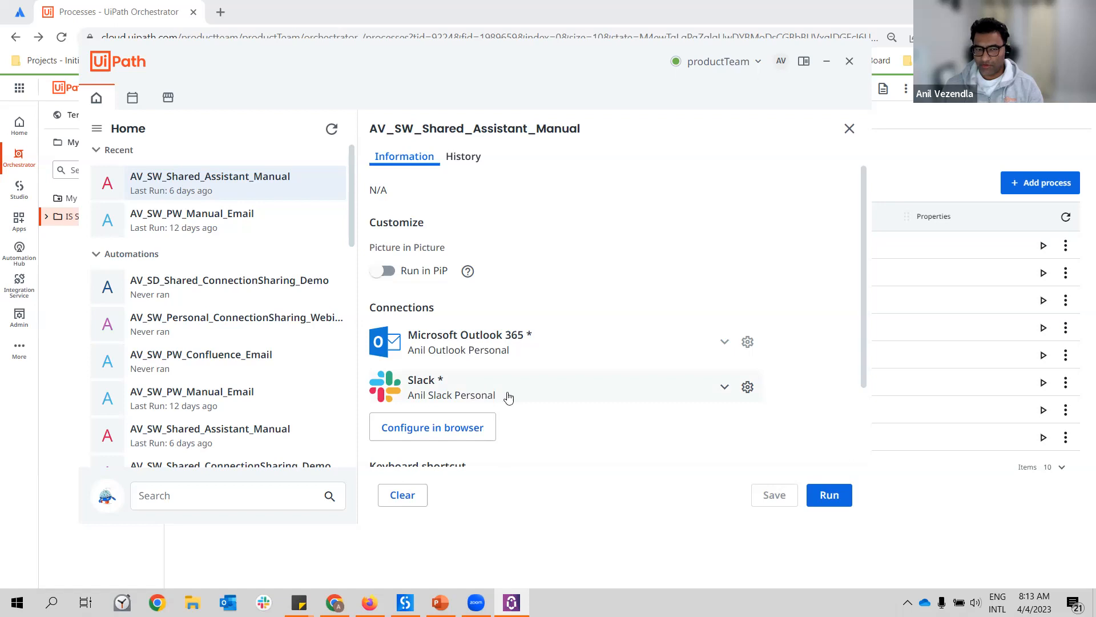
pyautogui.scroll(-2, 605, 400)
pyautogui.scroll(1, 595, 353)
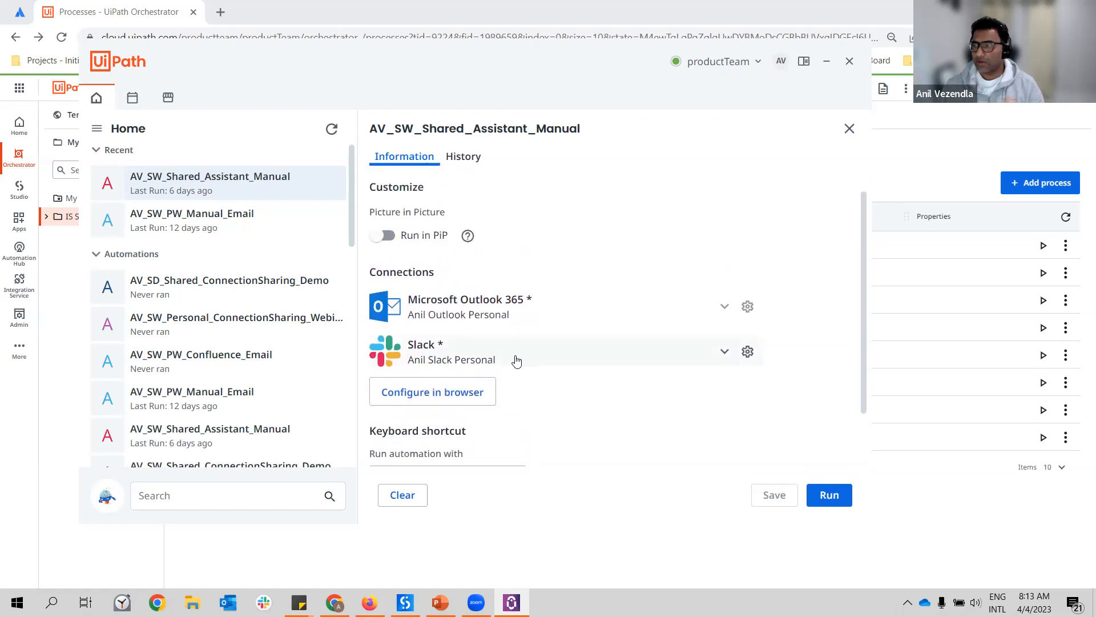
pyautogui.click(725, 351)
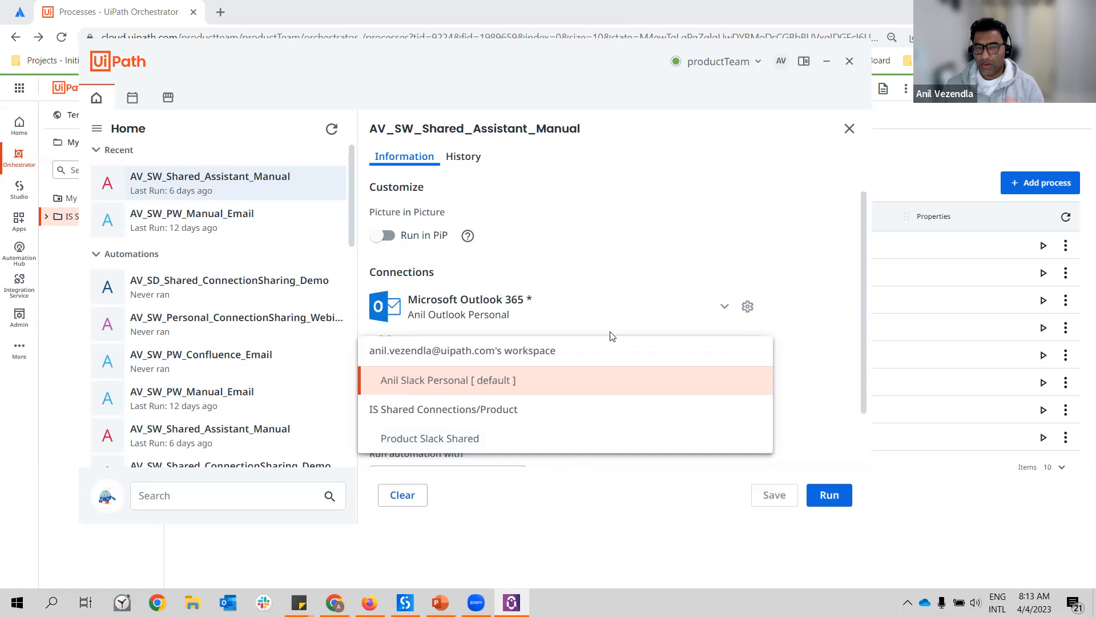
pyautogui.click(613, 293)
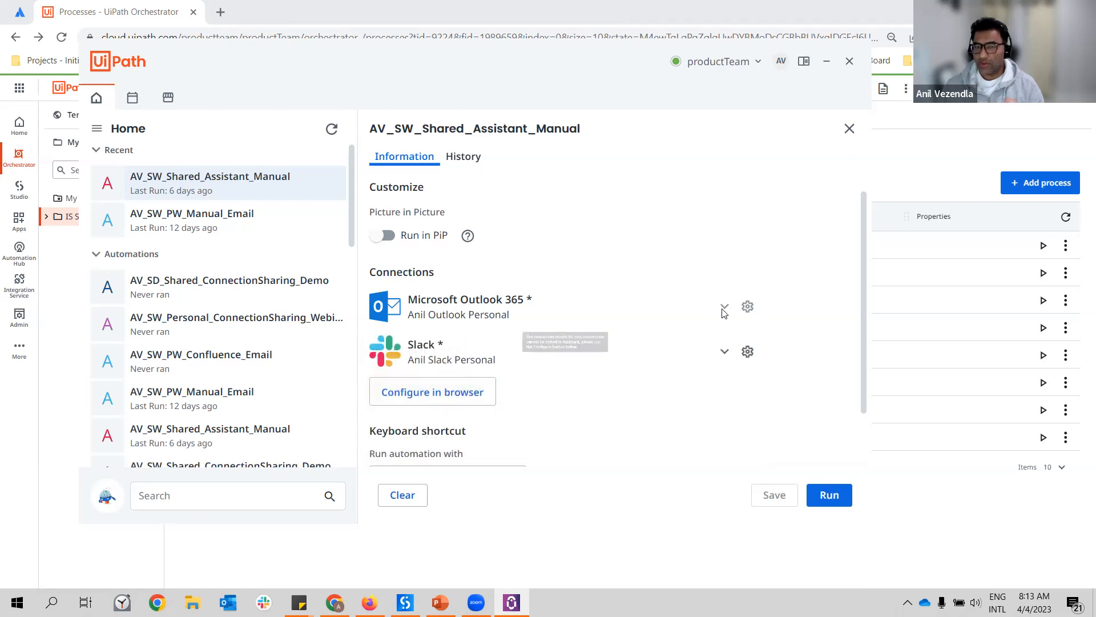
# Configure AV_SW_Shared_Assistant_Manual in the browser with the personal default Microsoft Outlook 365 and Slack connections, apply the configuration and close the page.
pyautogui.click(465, 393)
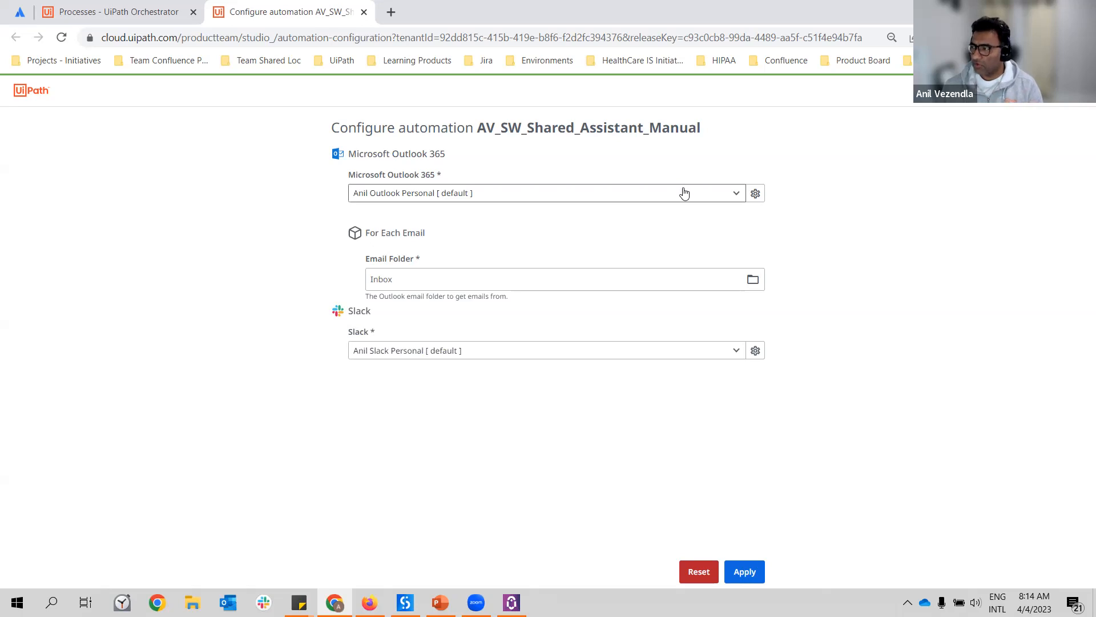
pyautogui.click(684, 193)
pyautogui.click(600, 221)
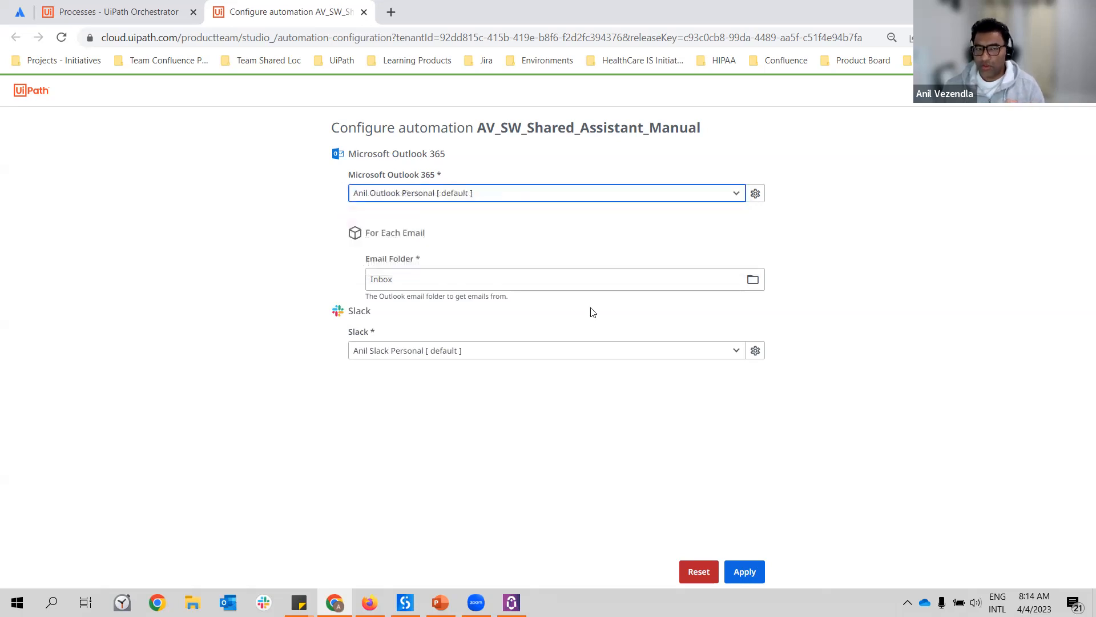
pyautogui.click(590, 357)
pyautogui.click(453, 375)
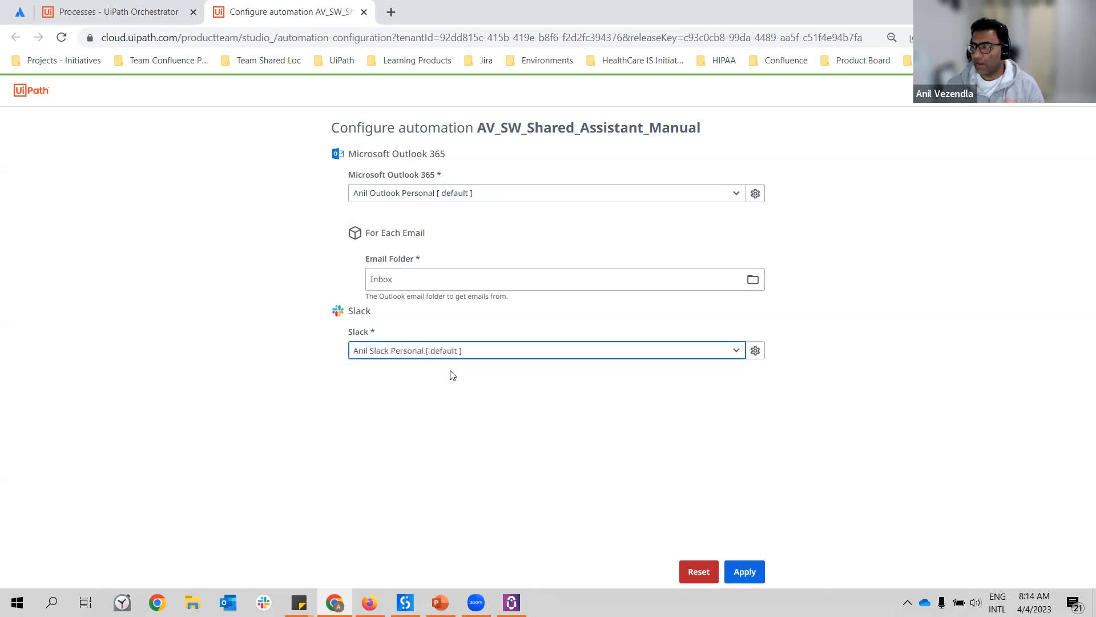
pyautogui.click(741, 572)
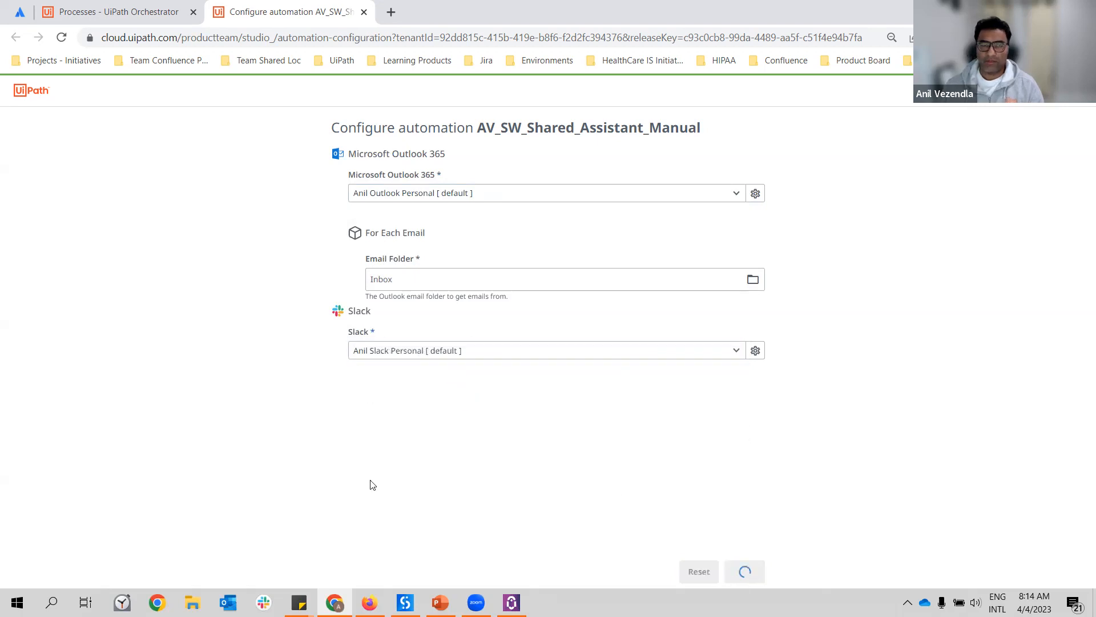
pyautogui.click(365, 12)
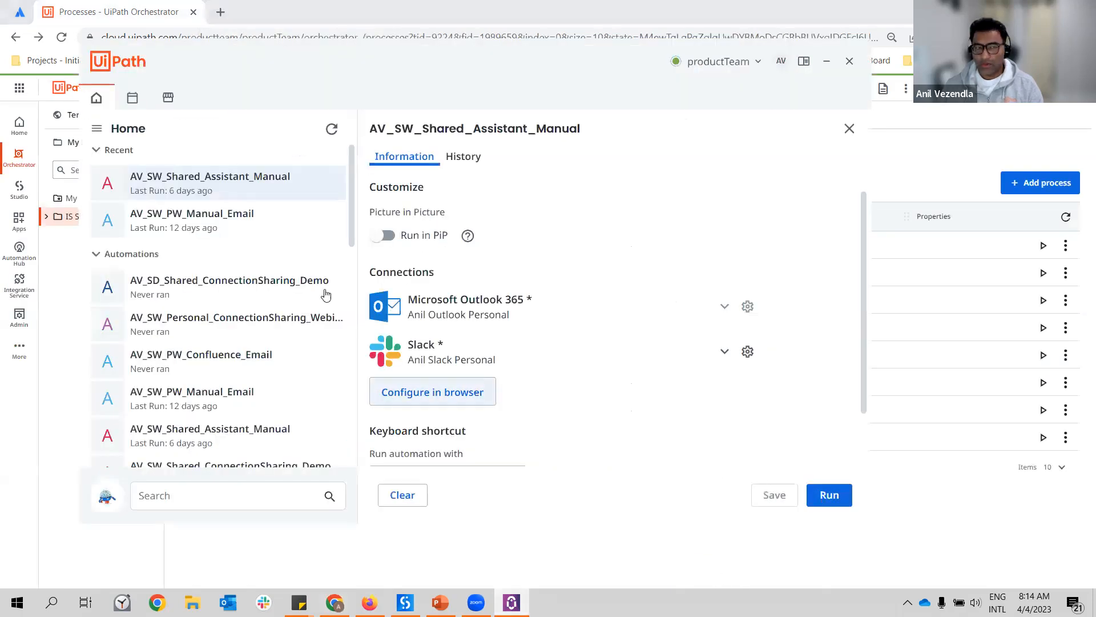
# Review the connections of the AV_SD_Shared_ConnectionSharing_Demo automation and check which Gmail and ServiceNow connections are available to it, keeping the shared ones selected.
pyautogui.click(176, 290)
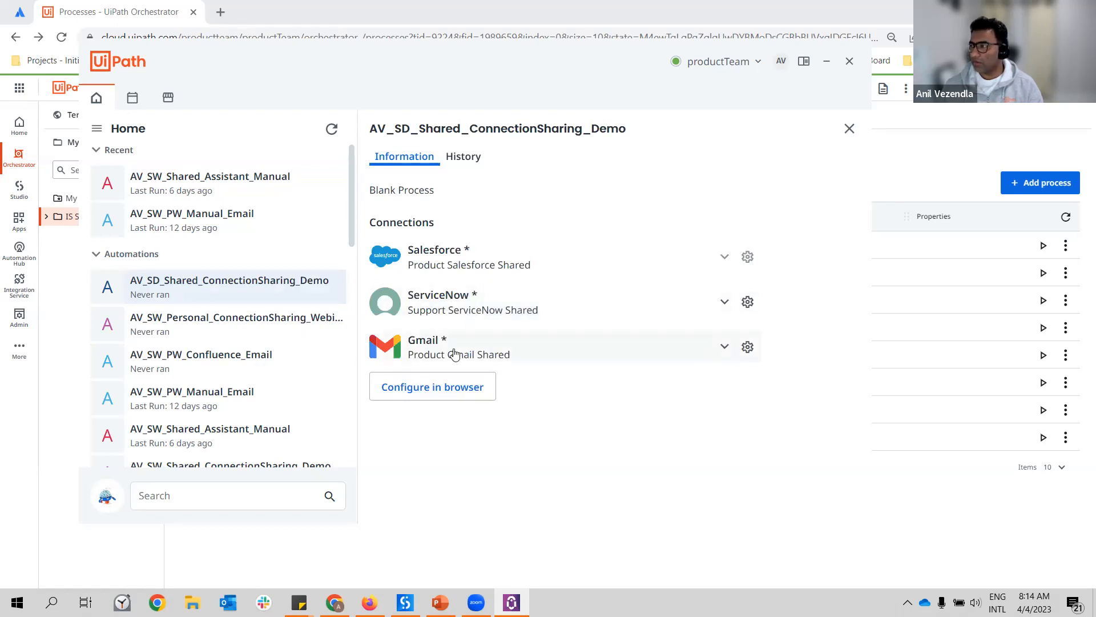
pyautogui.click(725, 346)
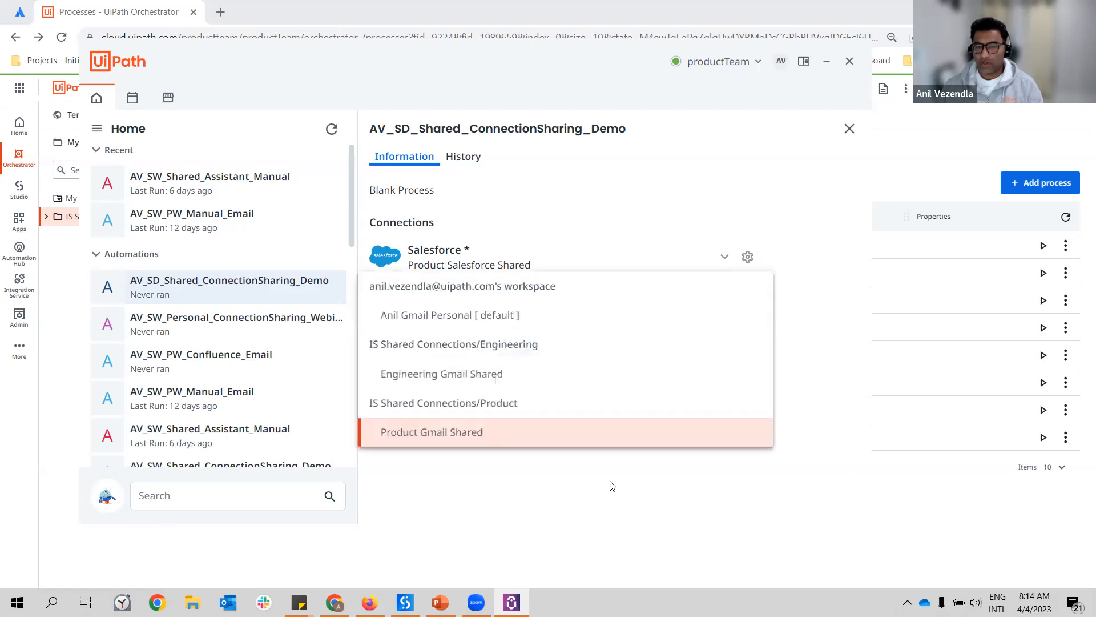
pyautogui.click(627, 439)
pyautogui.click(723, 303)
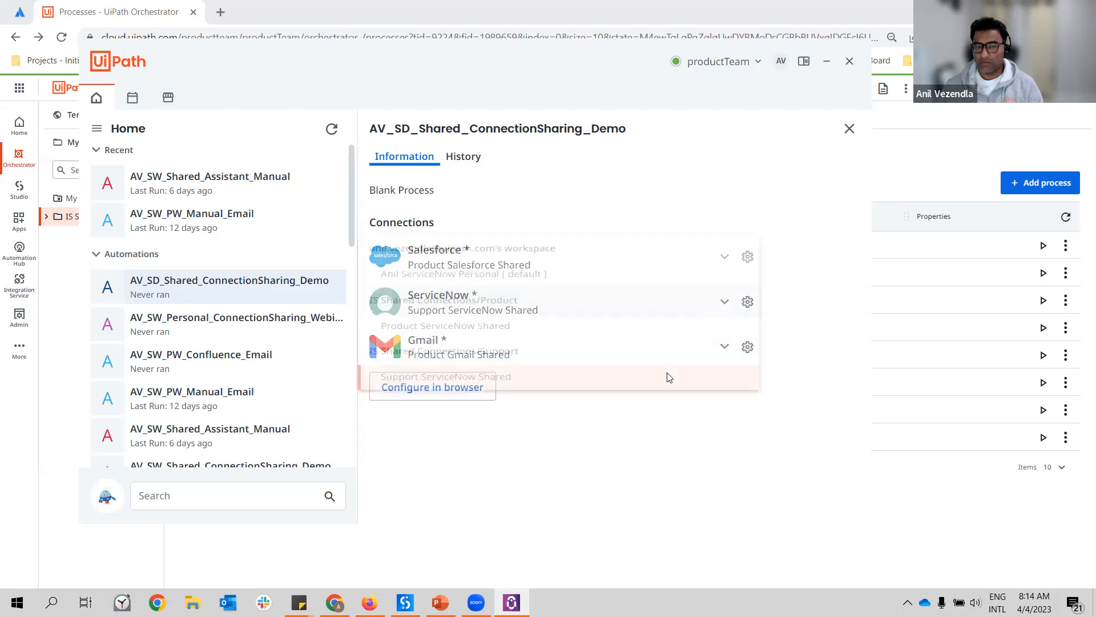
pyautogui.click(602, 472)
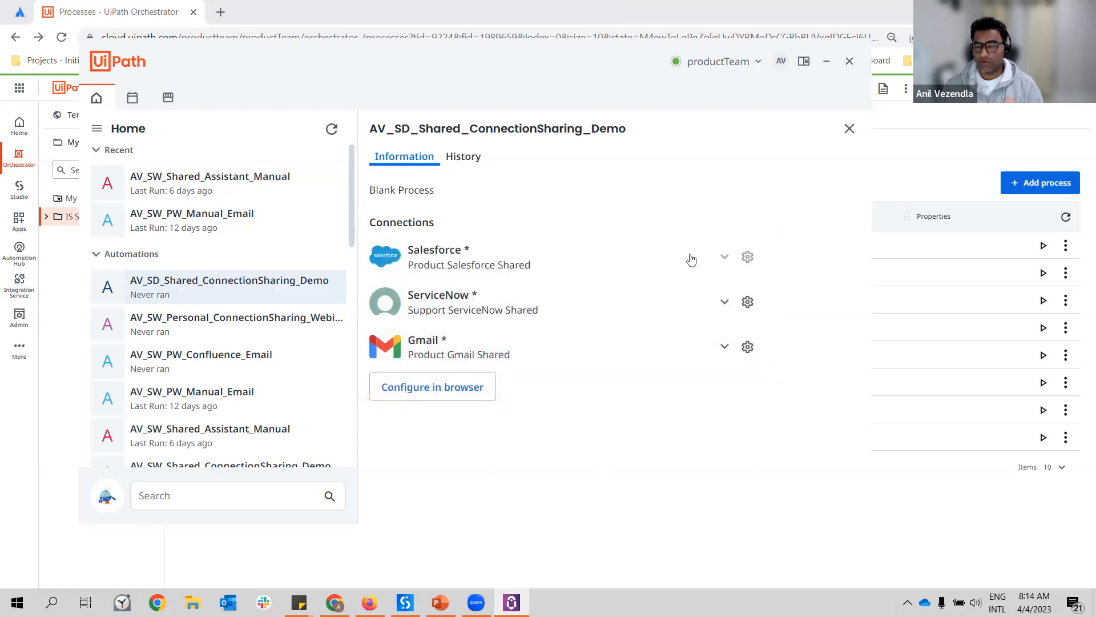
pyautogui.moveTo(691, 260)
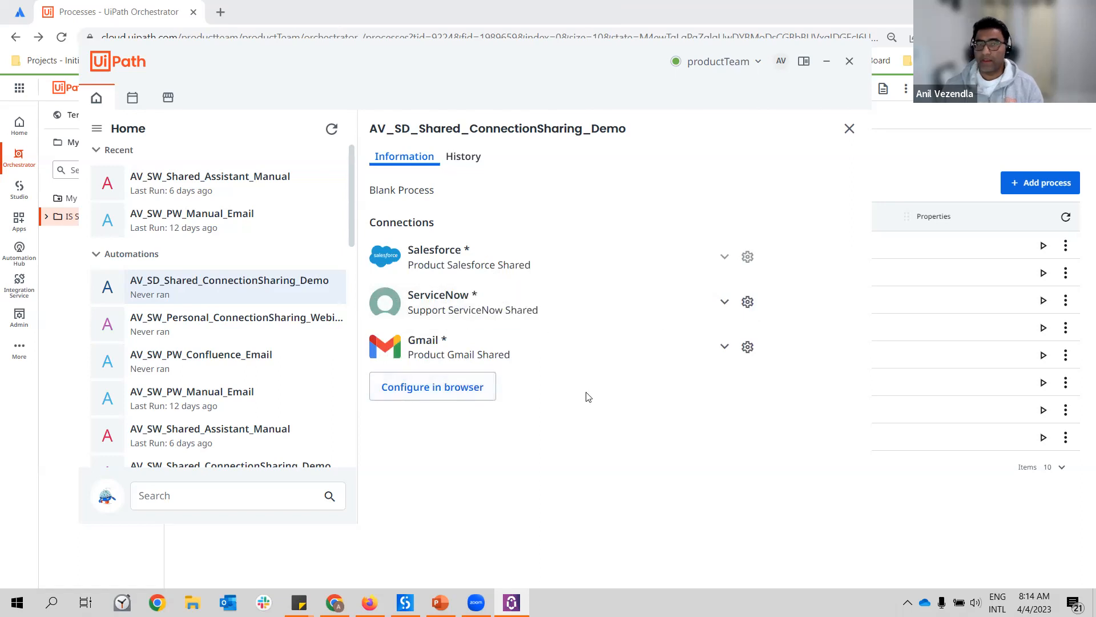
pyautogui.click(719, 348)
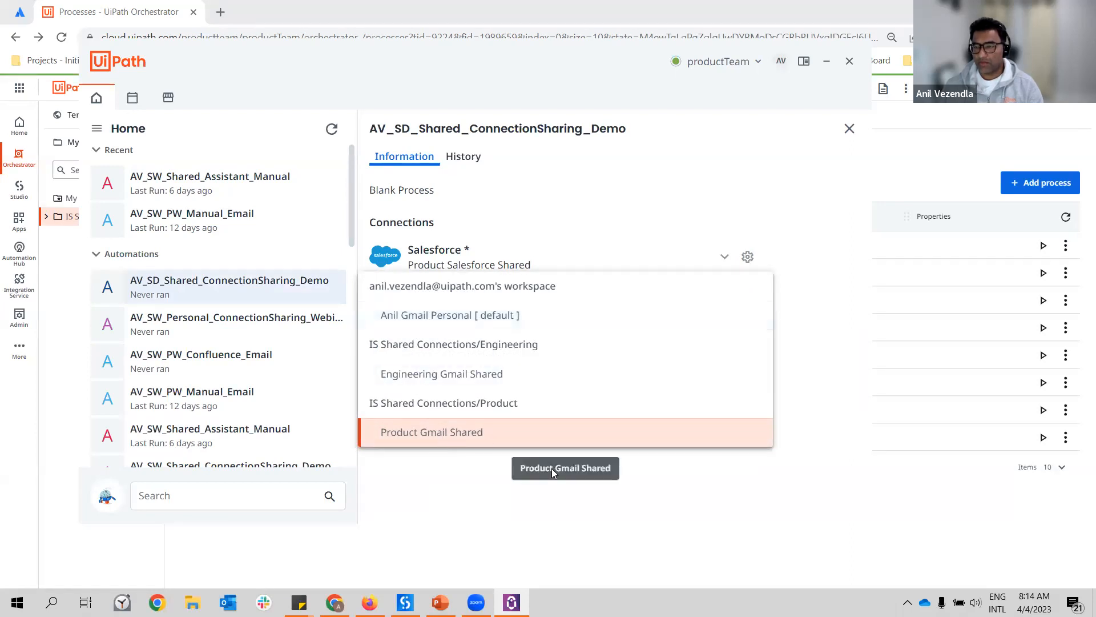
pyautogui.click(601, 479)
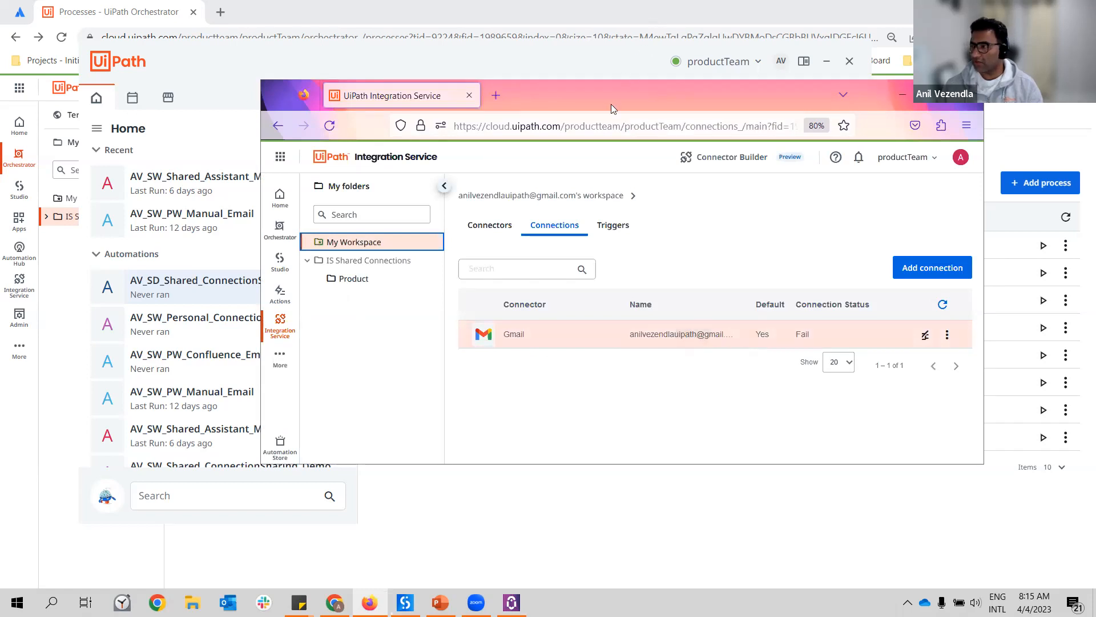
# Move the second browser window out of view, minimize UiPath Assistant and open Integration Service from Orchestrator.
pyautogui.moveTo(611, 103); pyautogui.dragTo(0, 109)
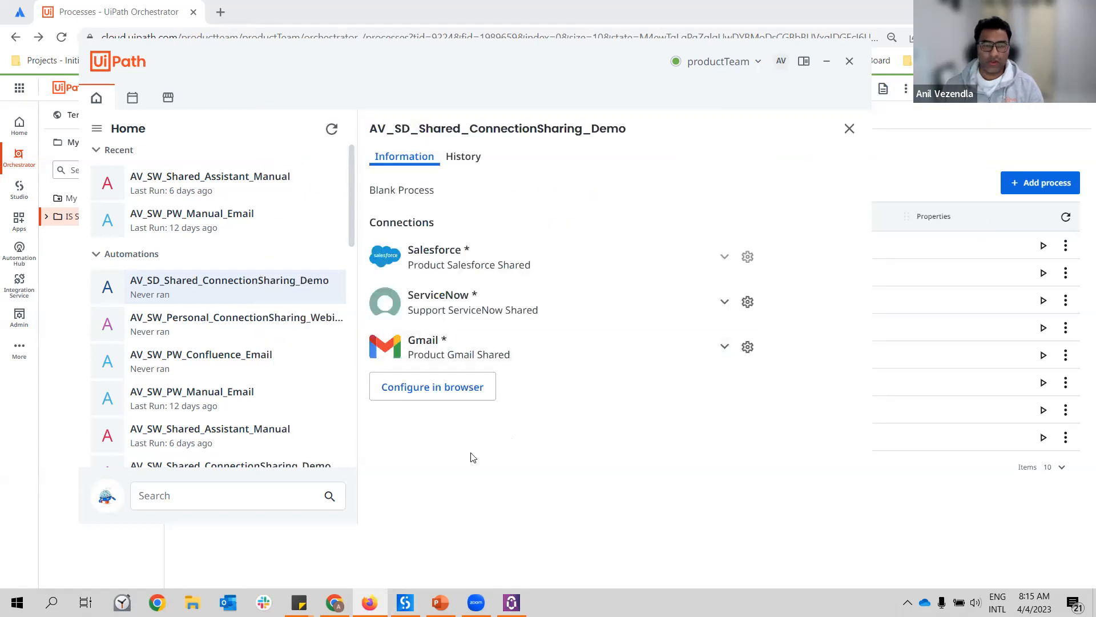
pyautogui.click(826, 62)
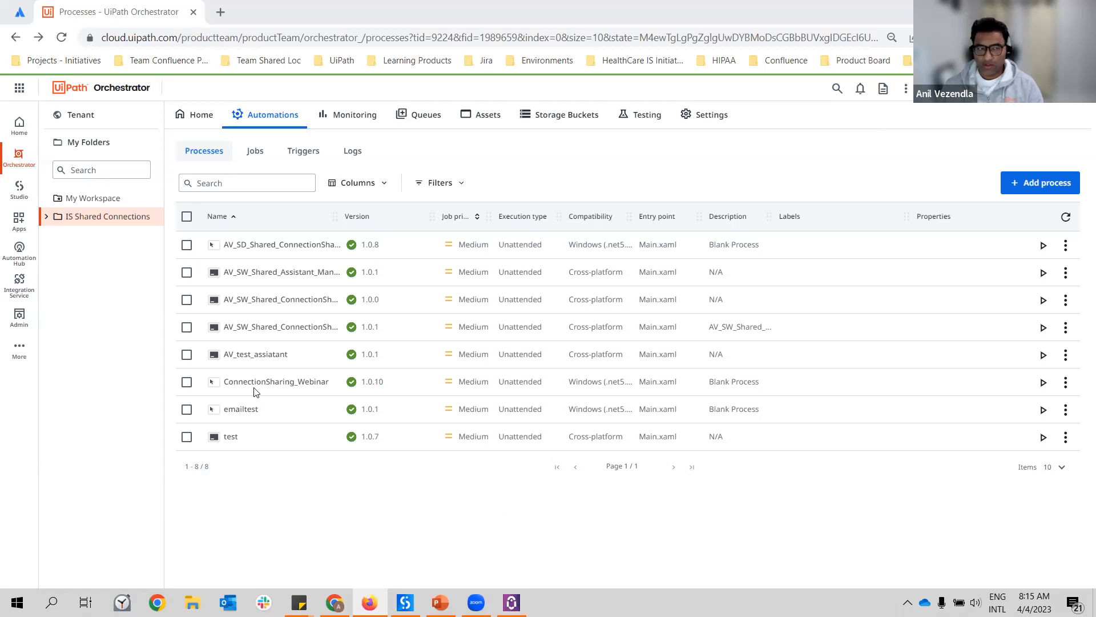
pyautogui.click(14, 291)
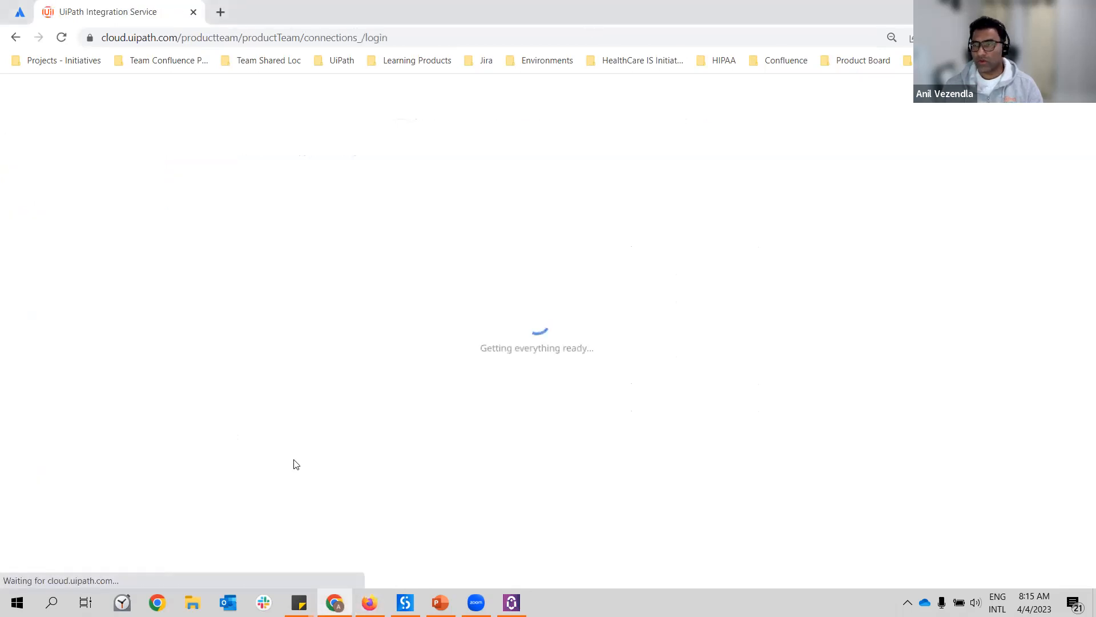